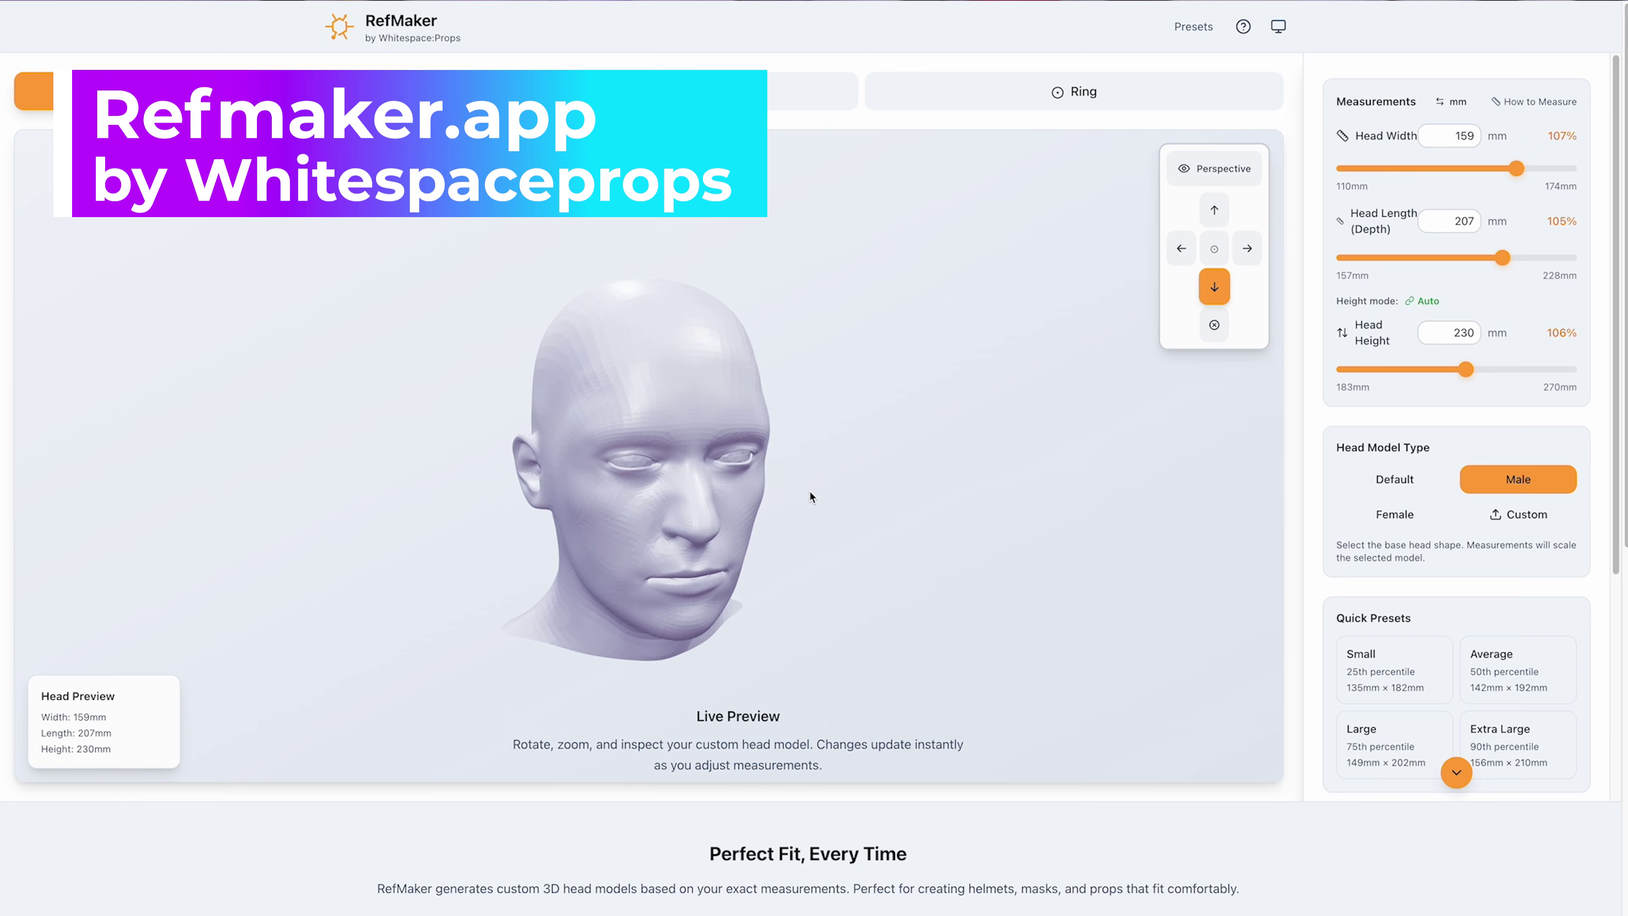
- Inspect the loaded mask's fit on the head in Helmet Fit mode and try its forward/back position adjustment
click(813, 91)
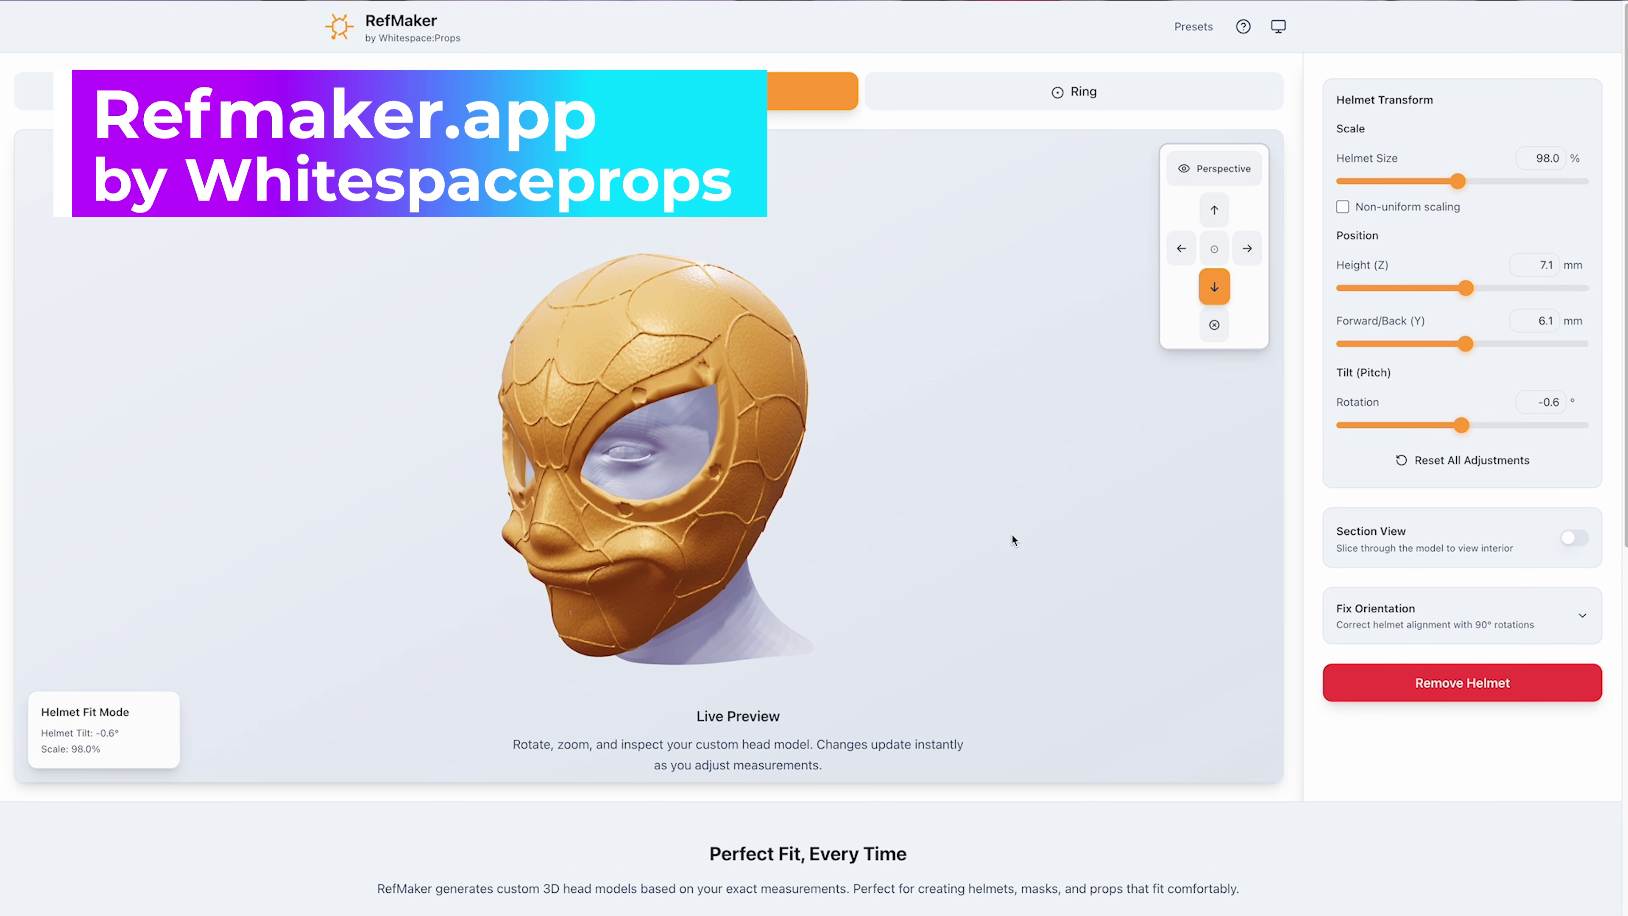
drag(1012, 540, 1150, 520)
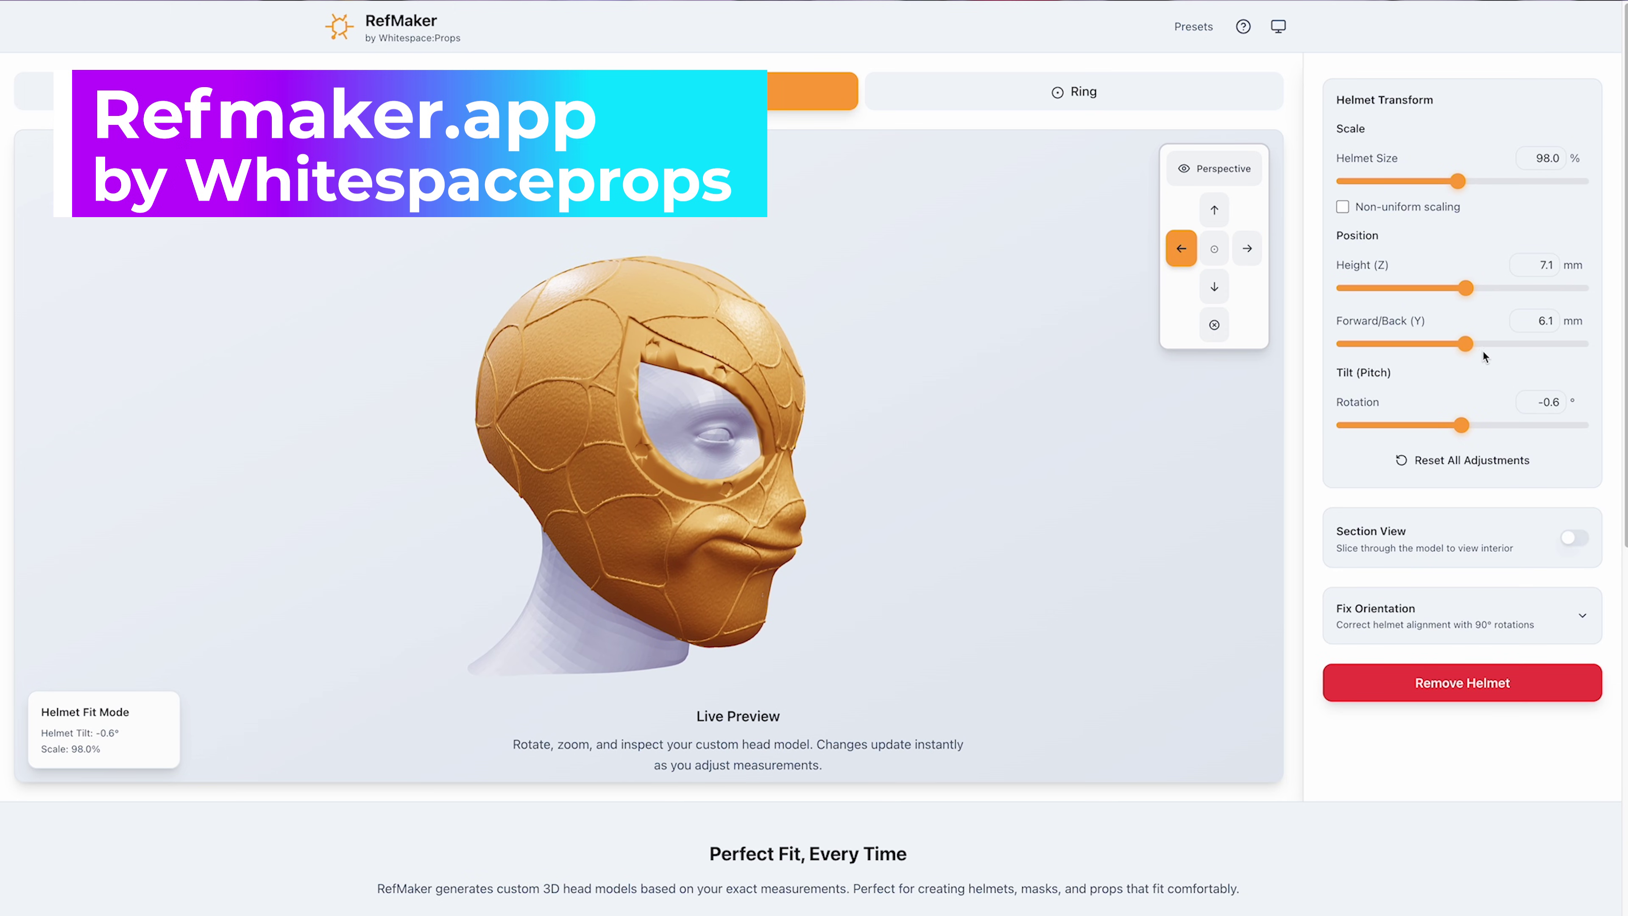
mouse_move(1468, 347)
mouse_down()
mouse_move(1378, 349)
mouse_move(1459, 349)
mouse_up()
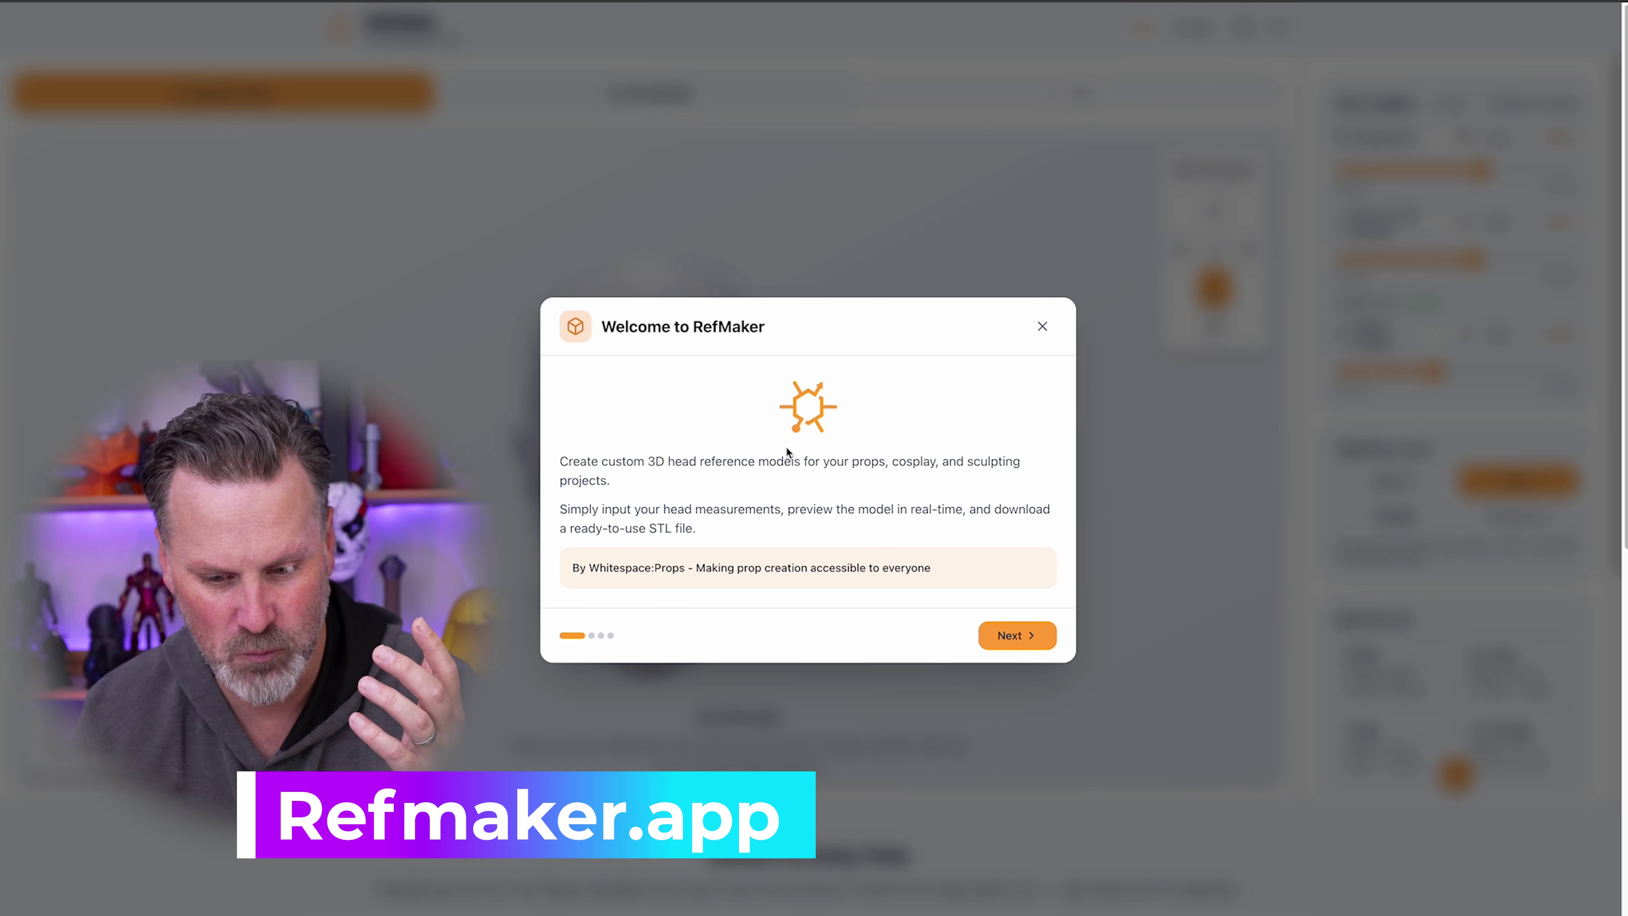
- Advance past the first page of the welcome introduction and look at the ring preview on the head
scroll(788, 451, down, 1)
click(1011, 634)
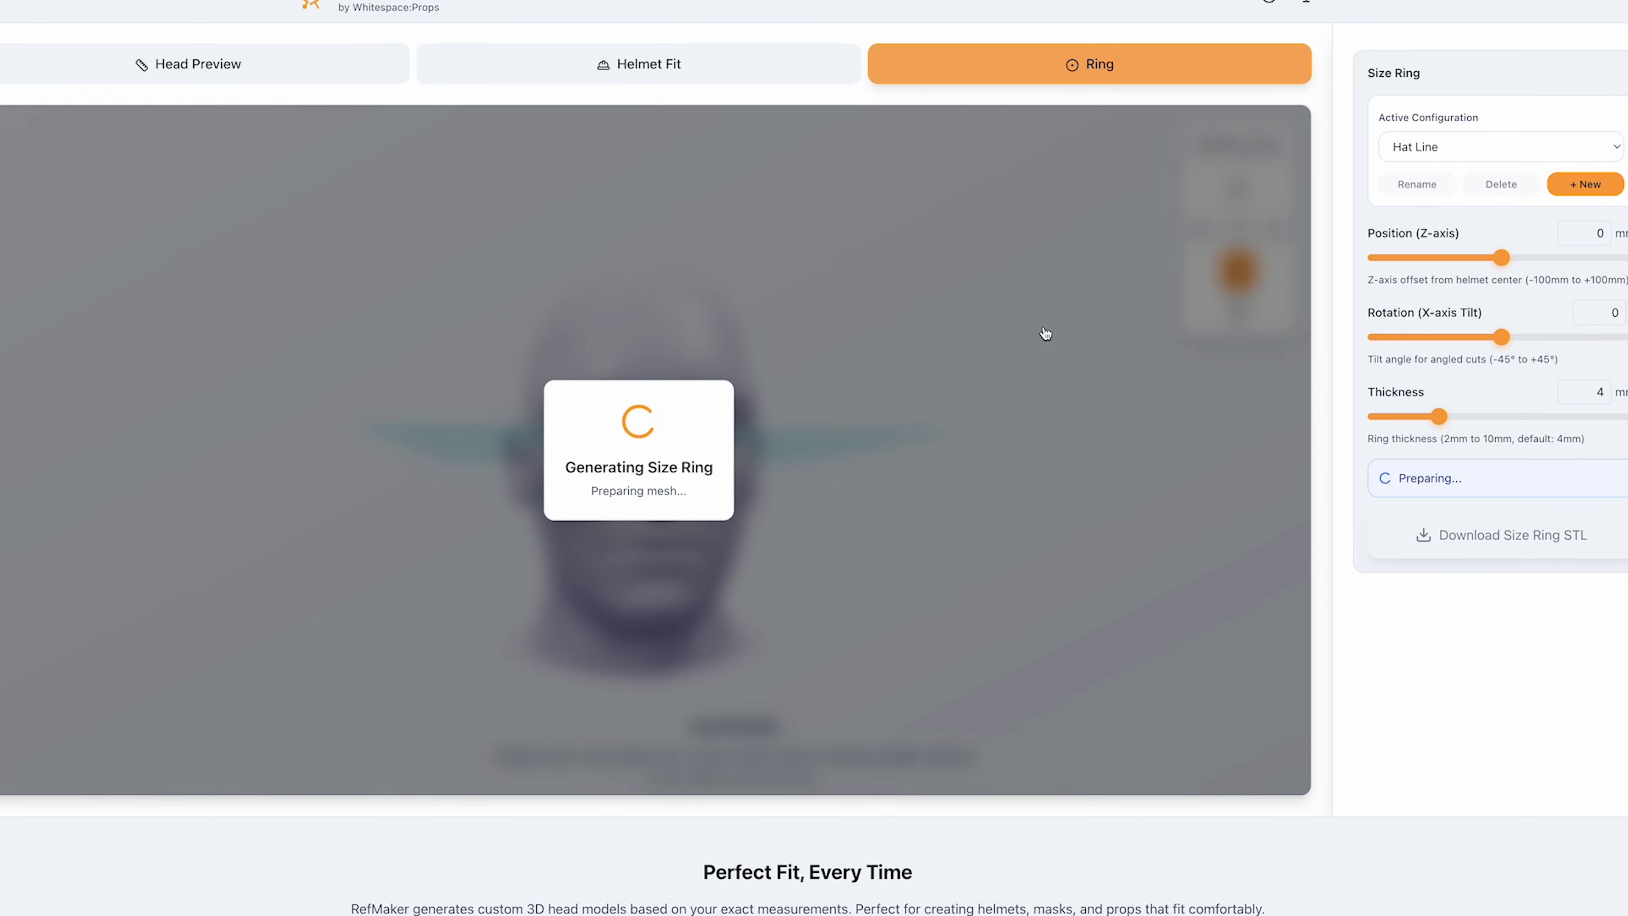
drag(799, 340, 884, 380)
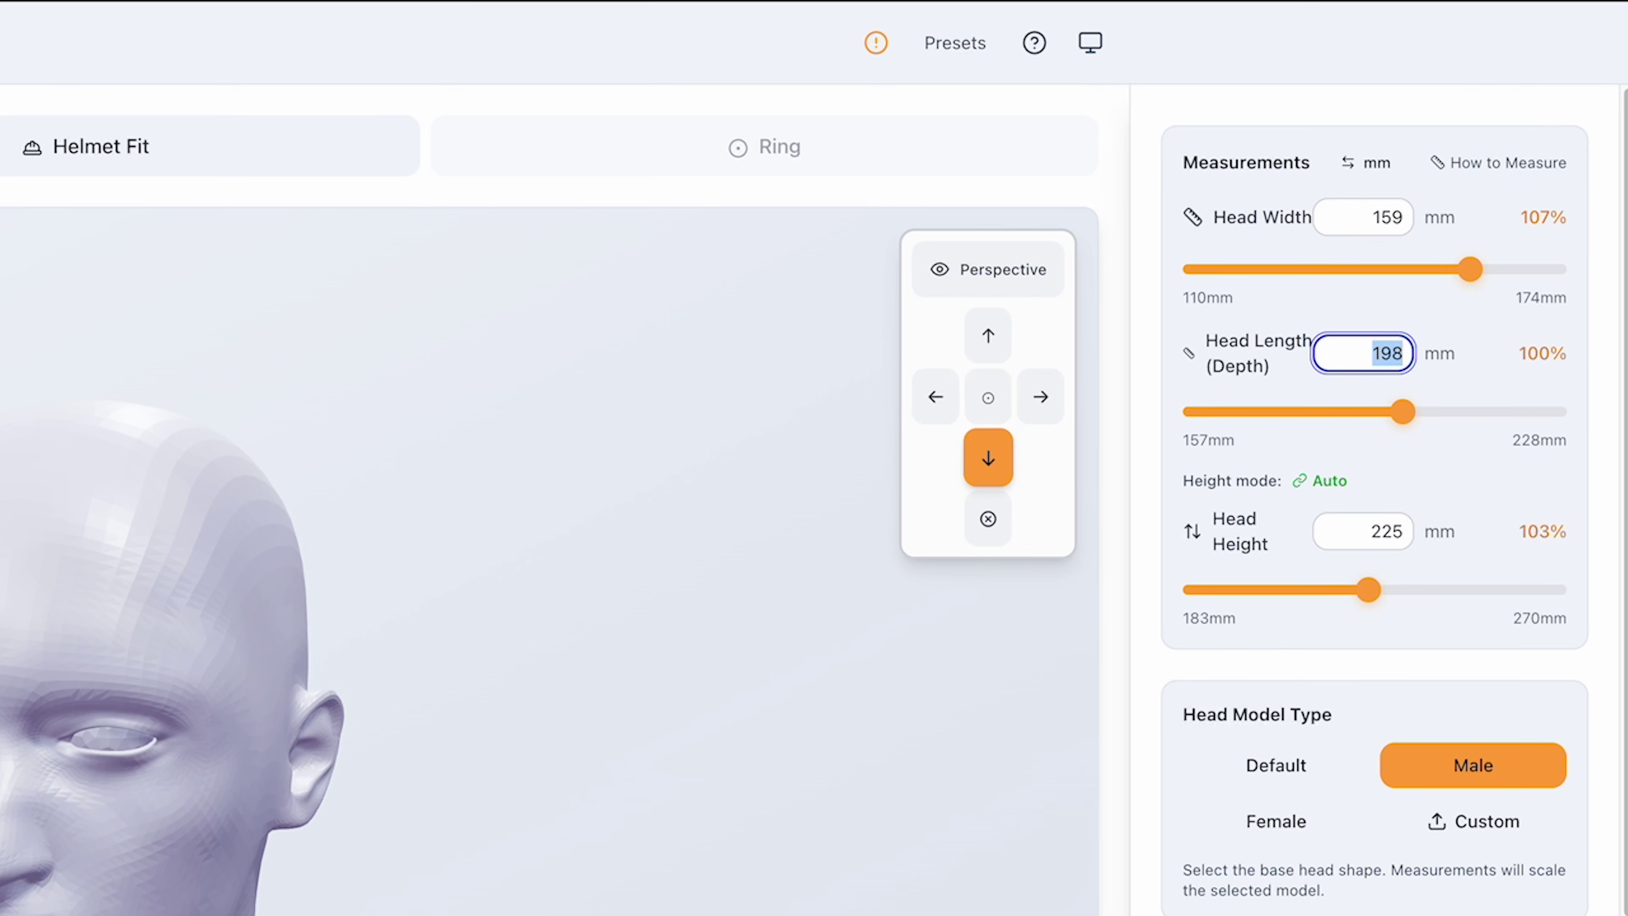
- Set the head length (depth) to 207 mm and choose the Male head model after previewing Female and Default
text(207)
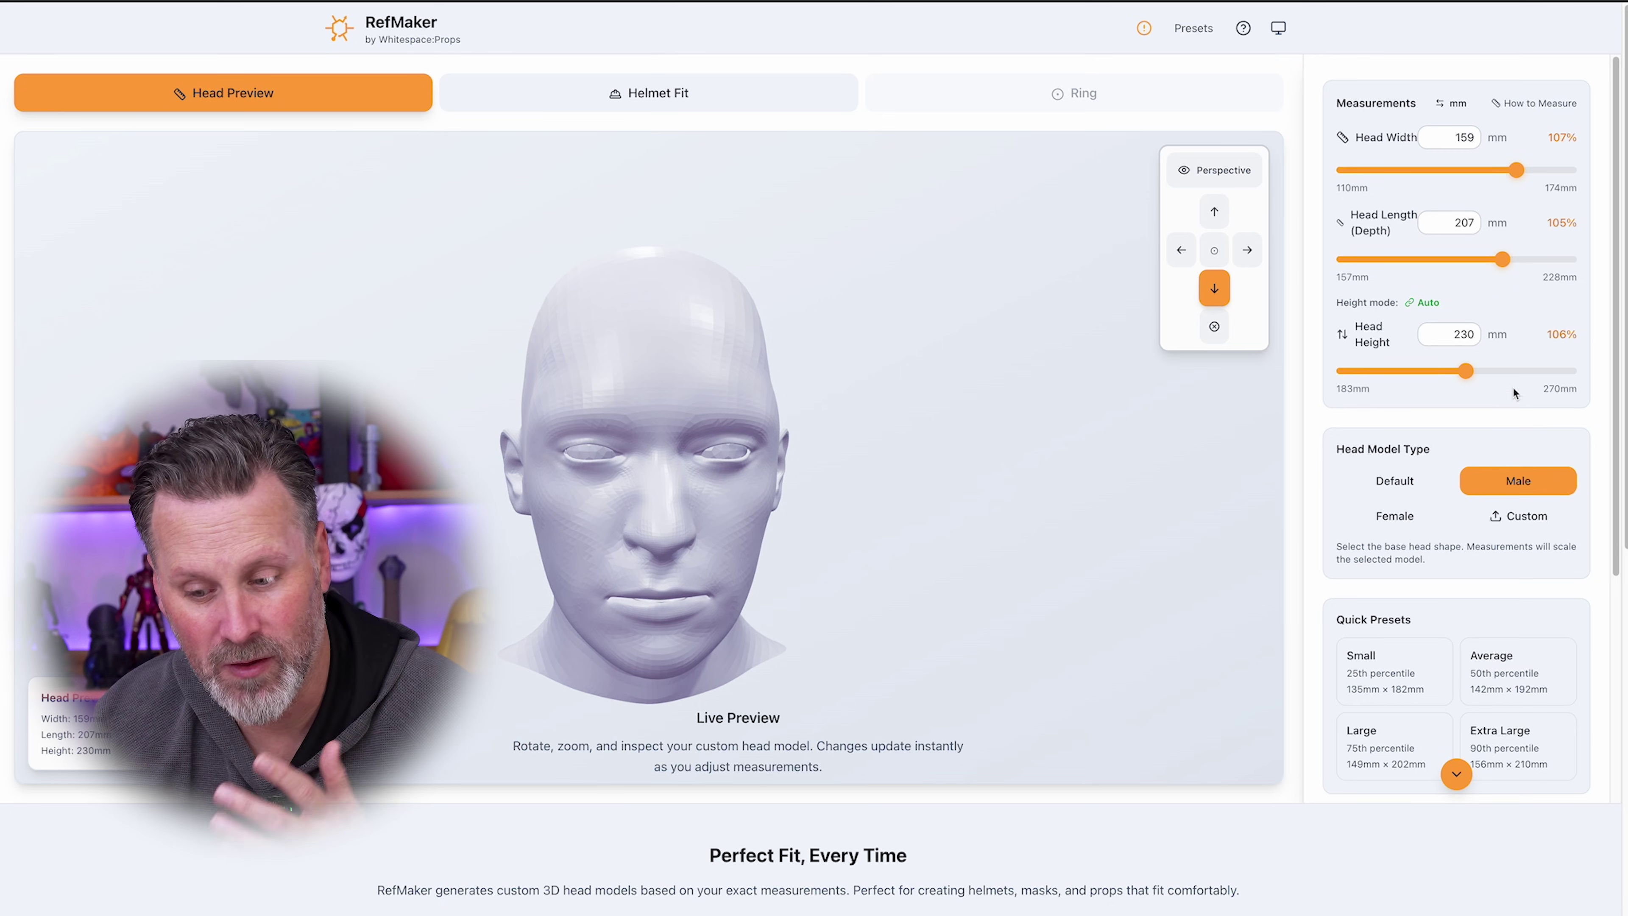
click(1385, 529)
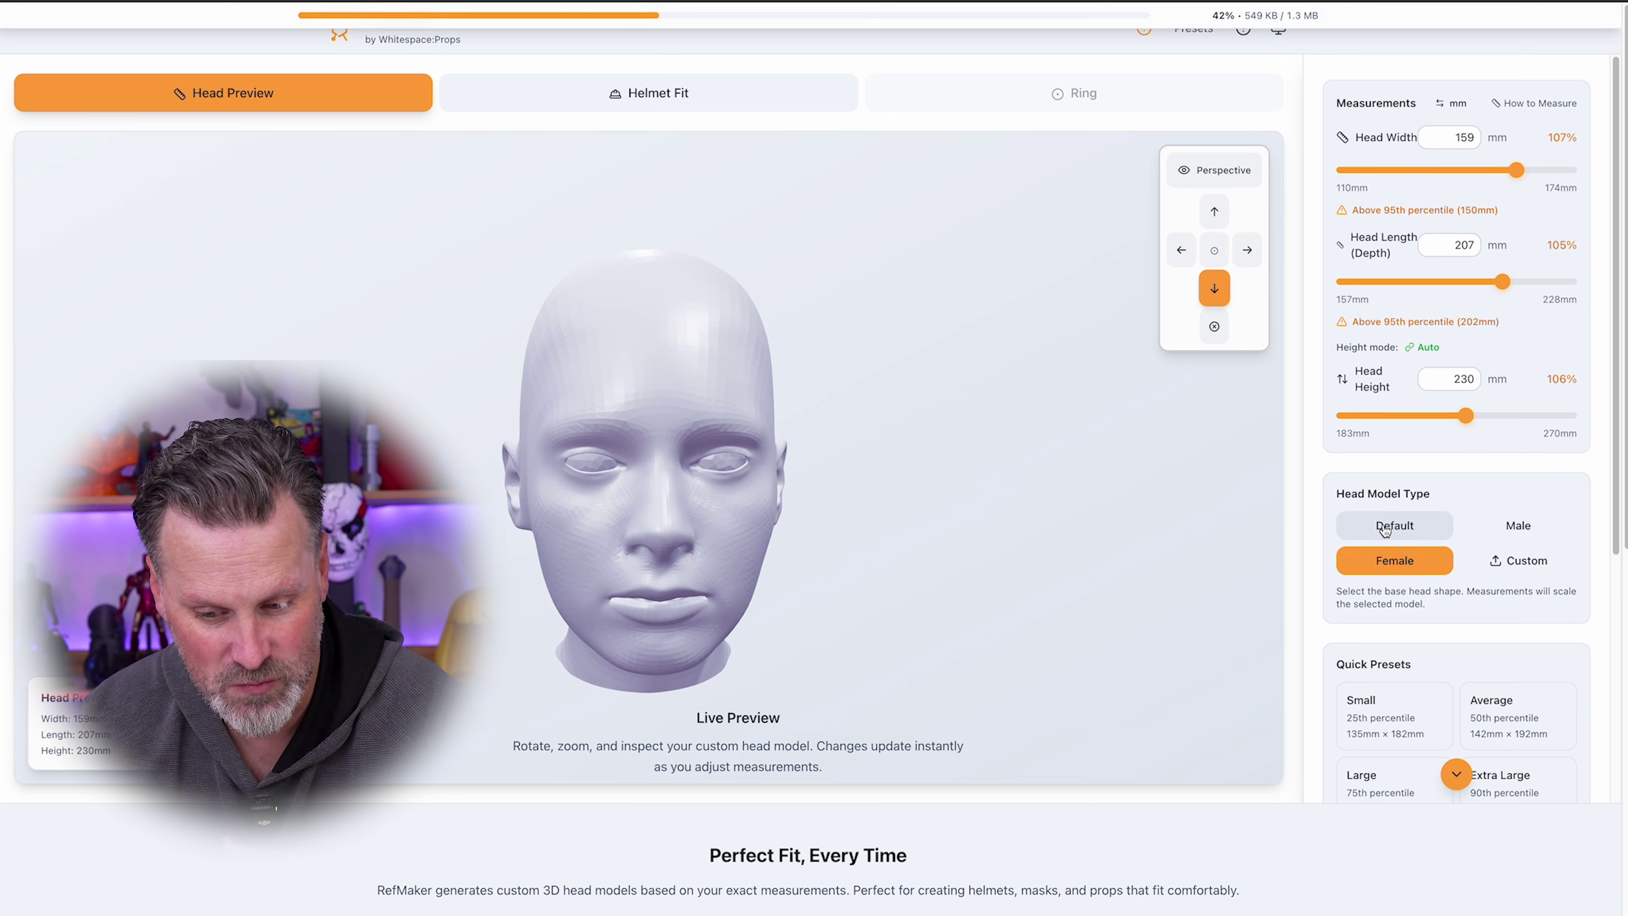
click(1409, 533)
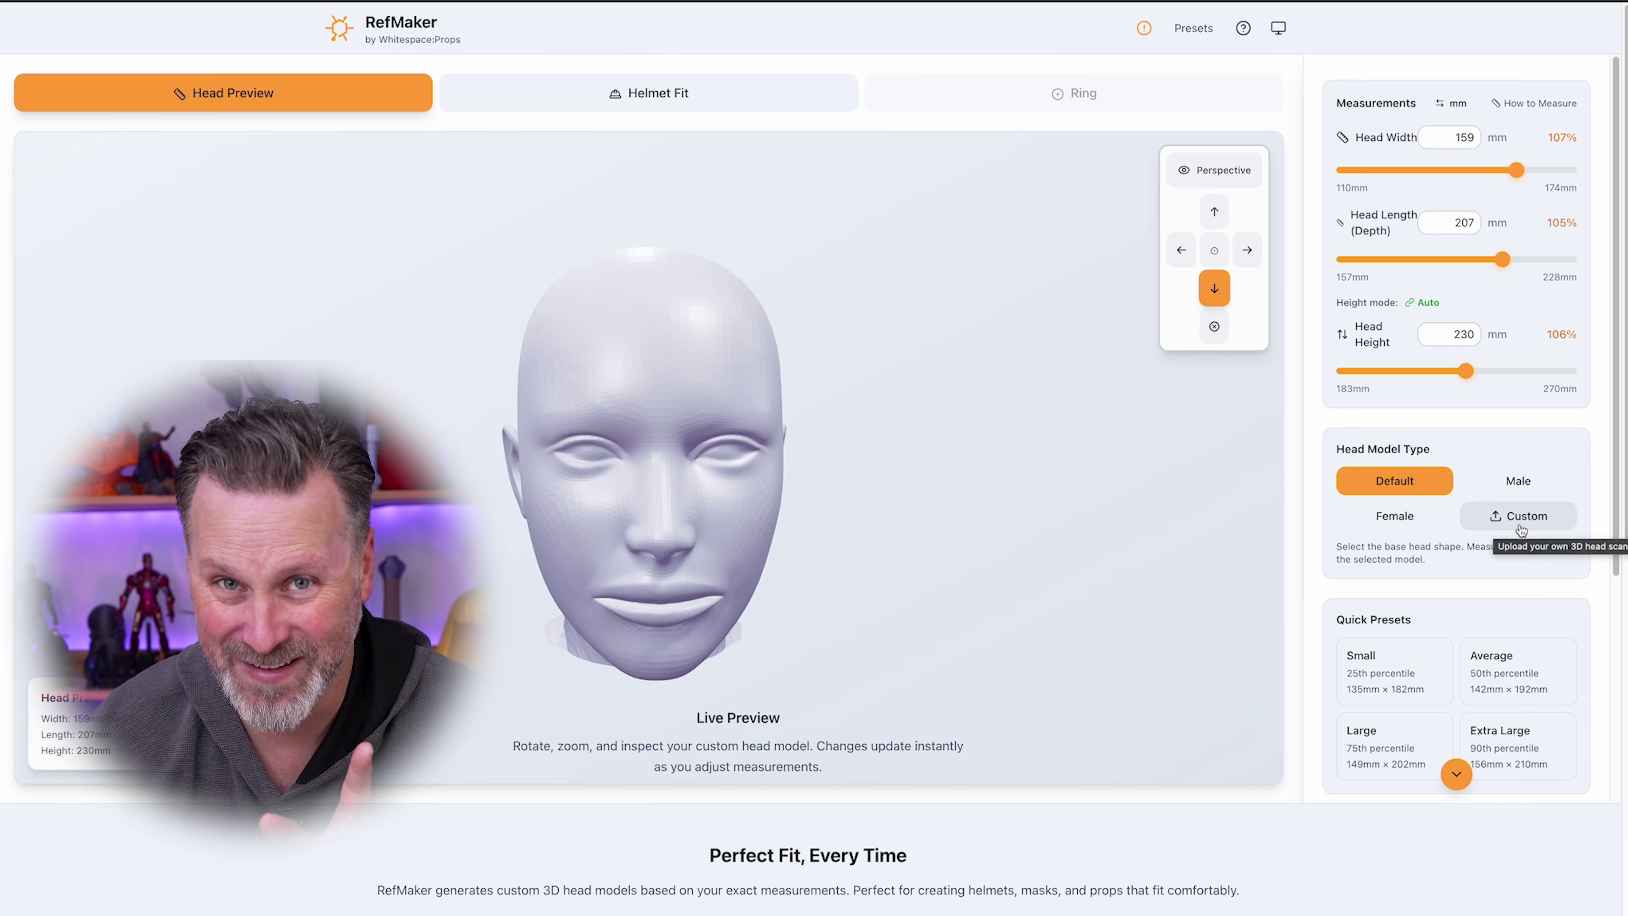
click(1519, 480)
- Save the current head measurements as a profile called "UJ Head Custom"
scroll(1443, 499, down, 3)
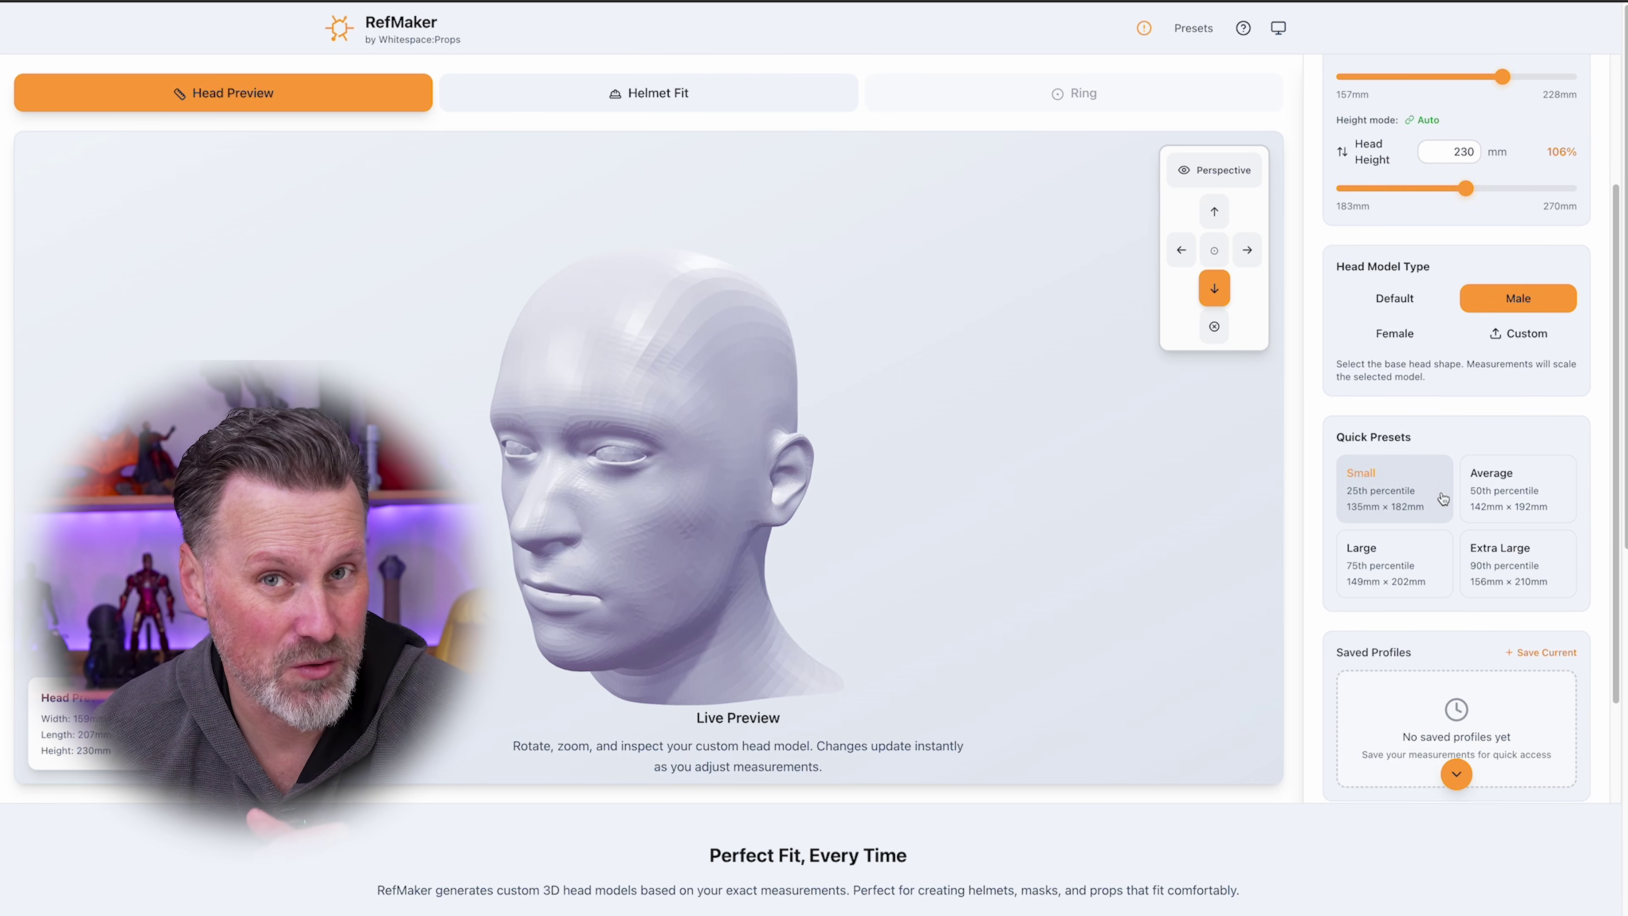
scroll(1462, 507, down, 1)
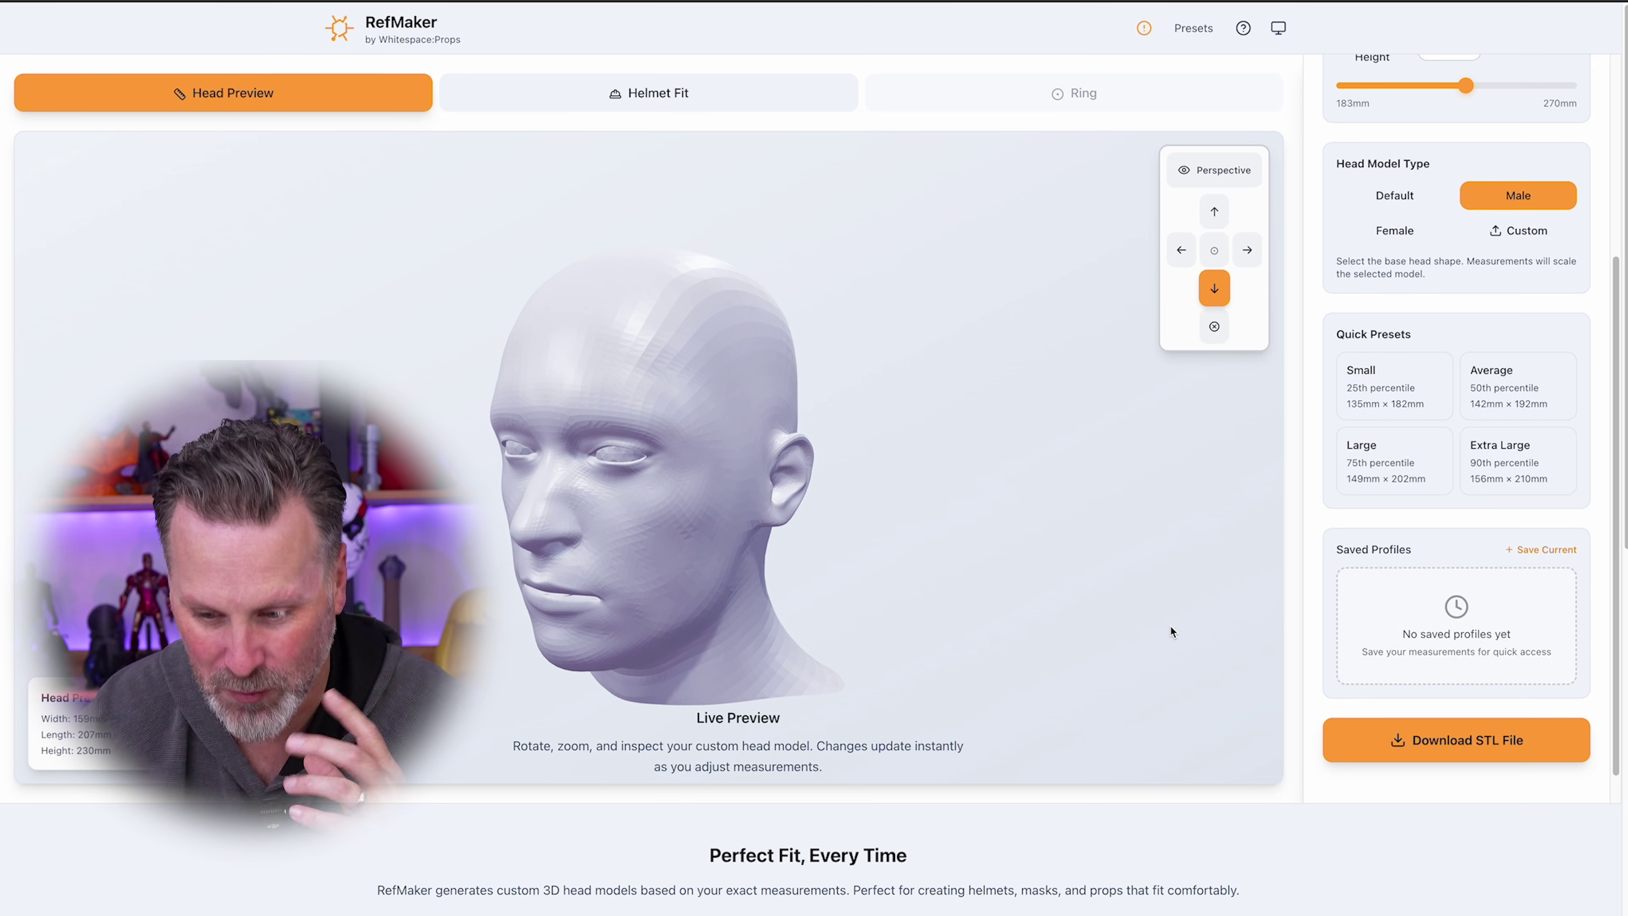
click(1532, 551)
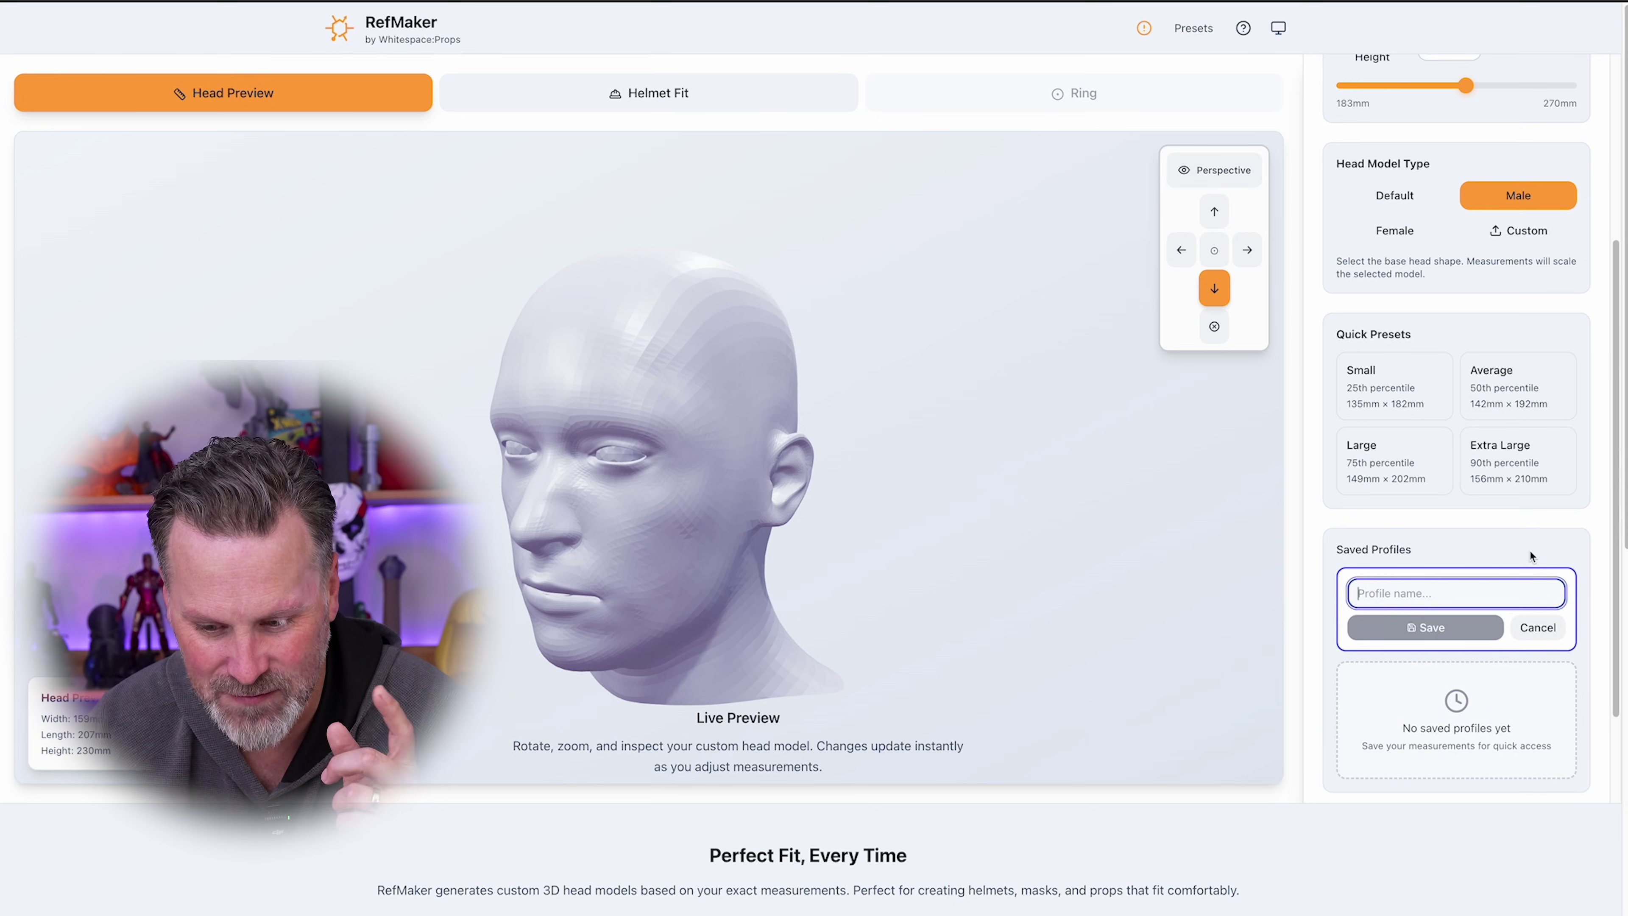
text(UJ Head Custom)
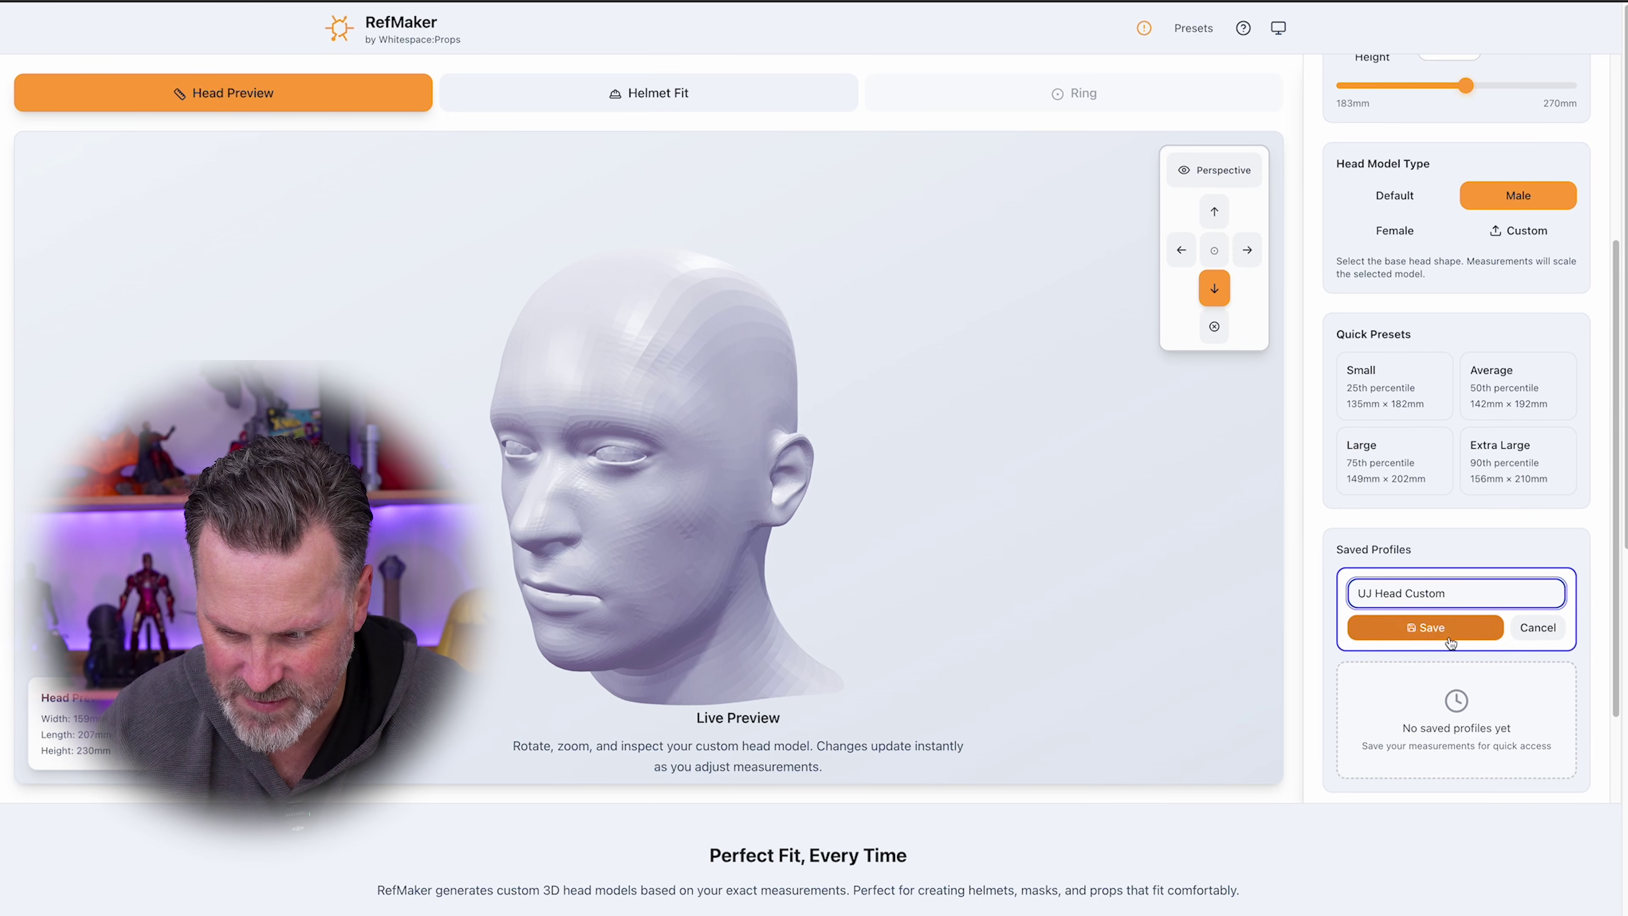
click(1453, 626)
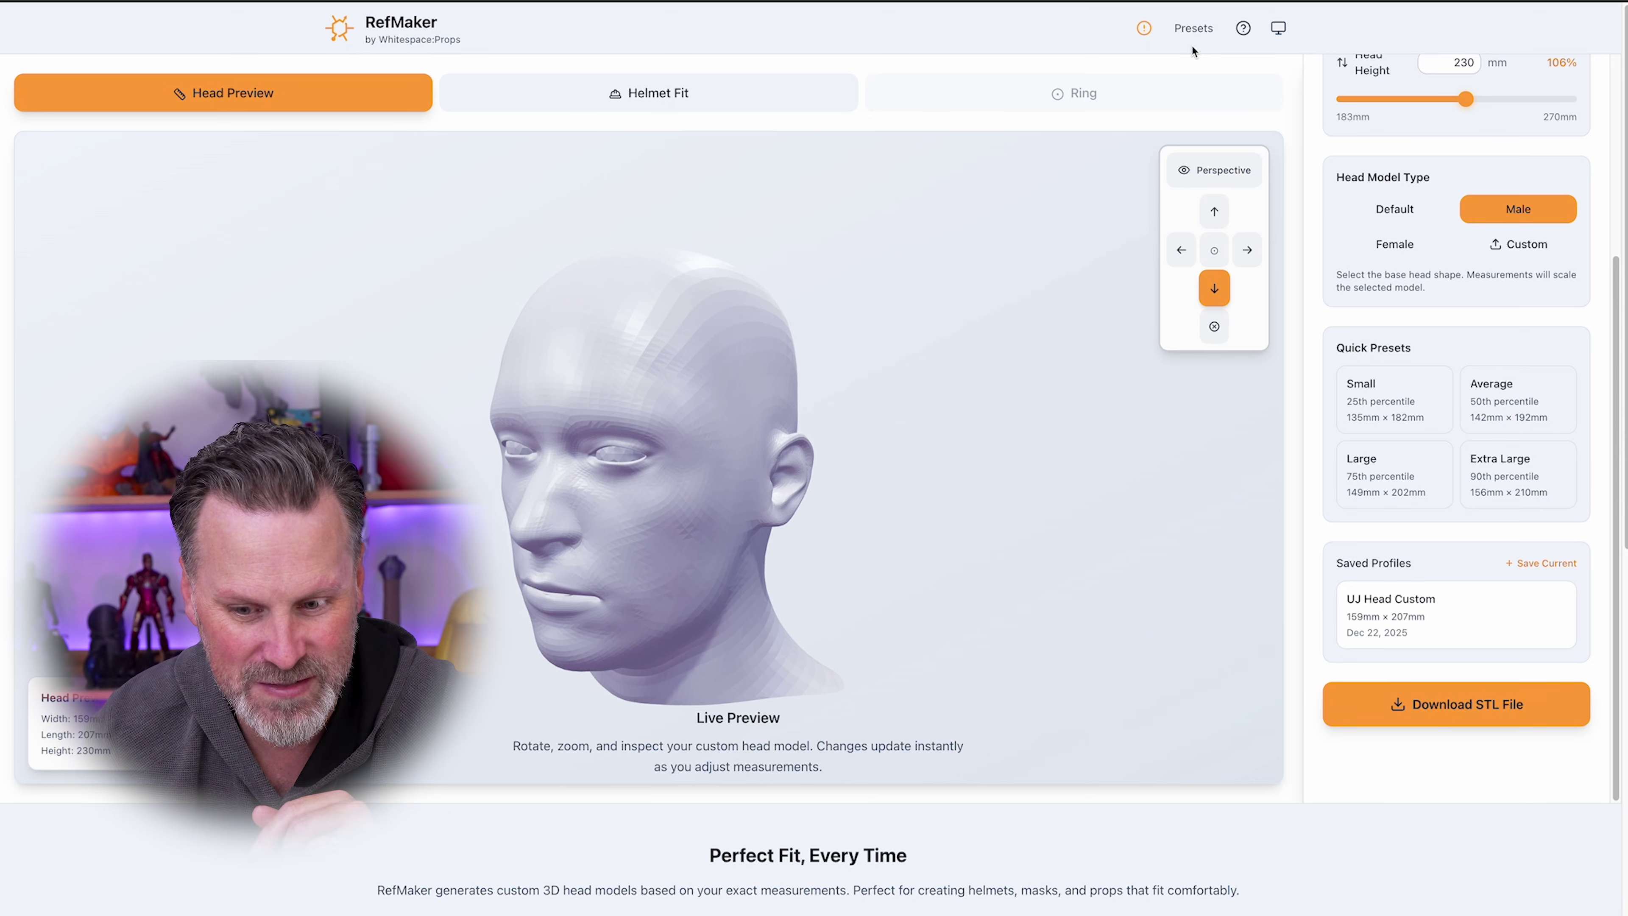
- Check the presets and switch from the head preview to Helmet Fit mode
click(1192, 32)
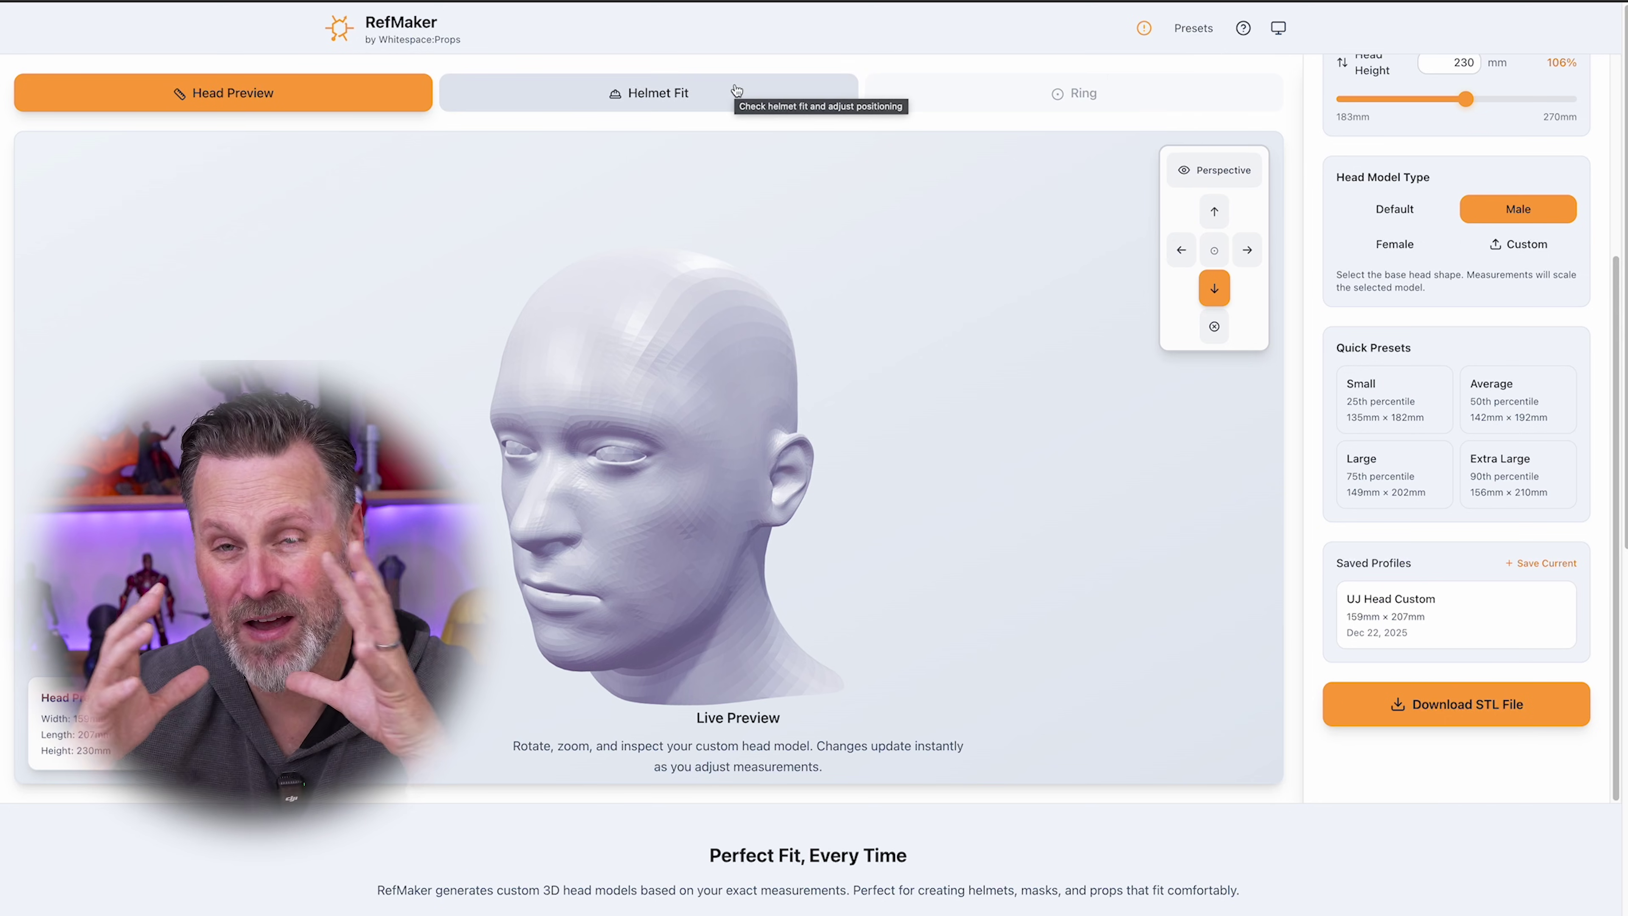
click(647, 99)
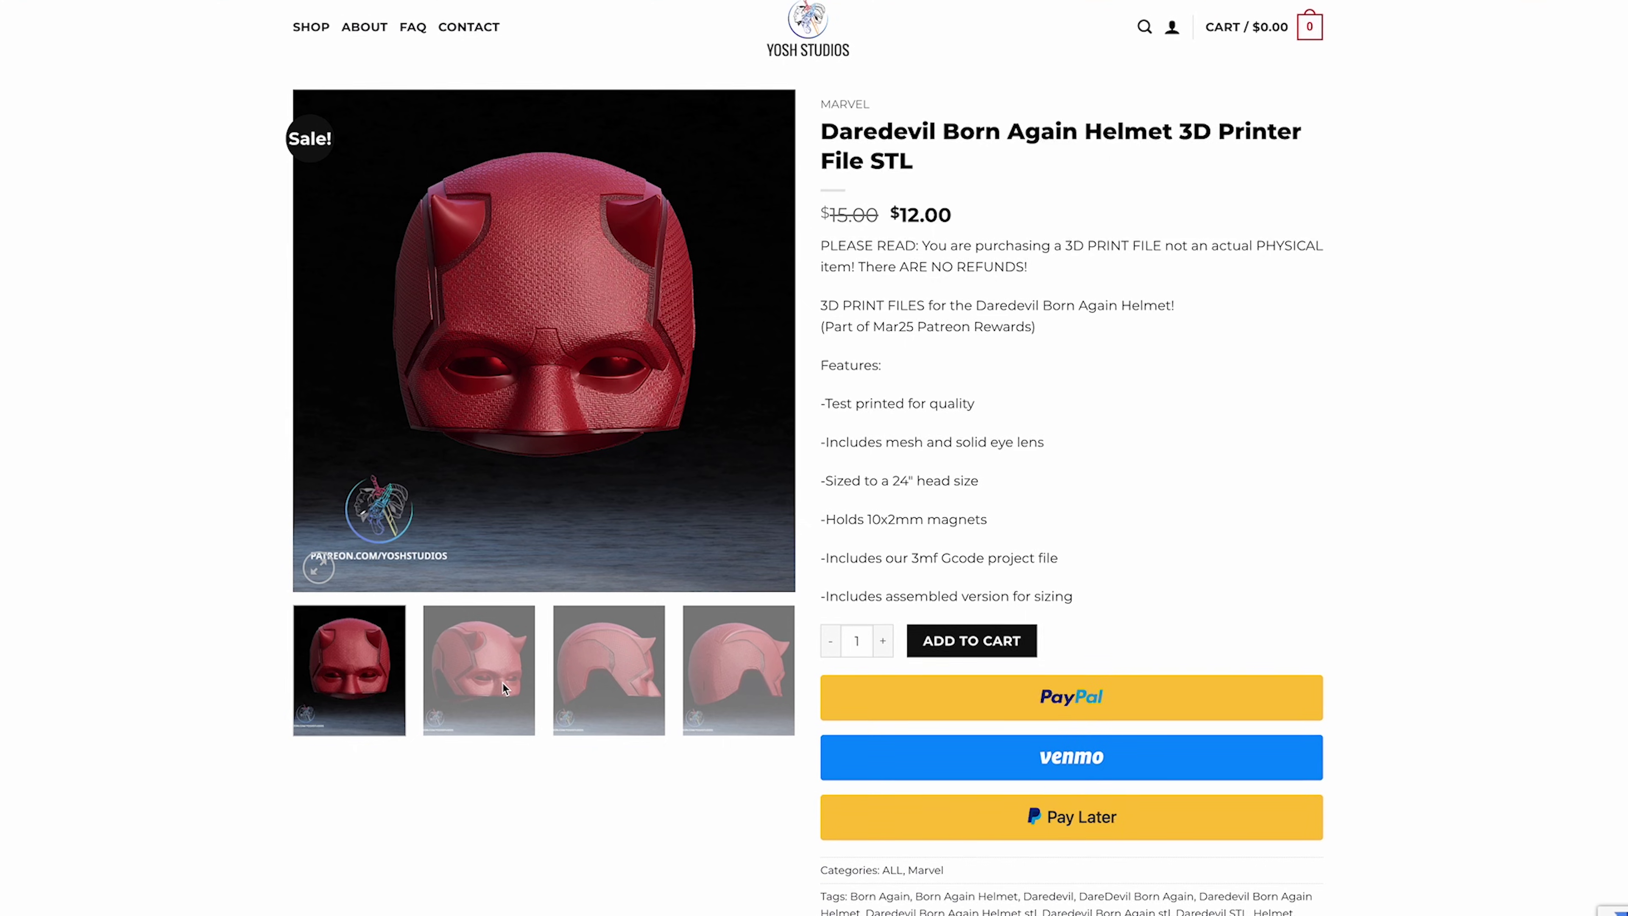
- Switch to the Yosh Studios store page and look through the Daredevil Born Again helmet's product images
click(502, 683)
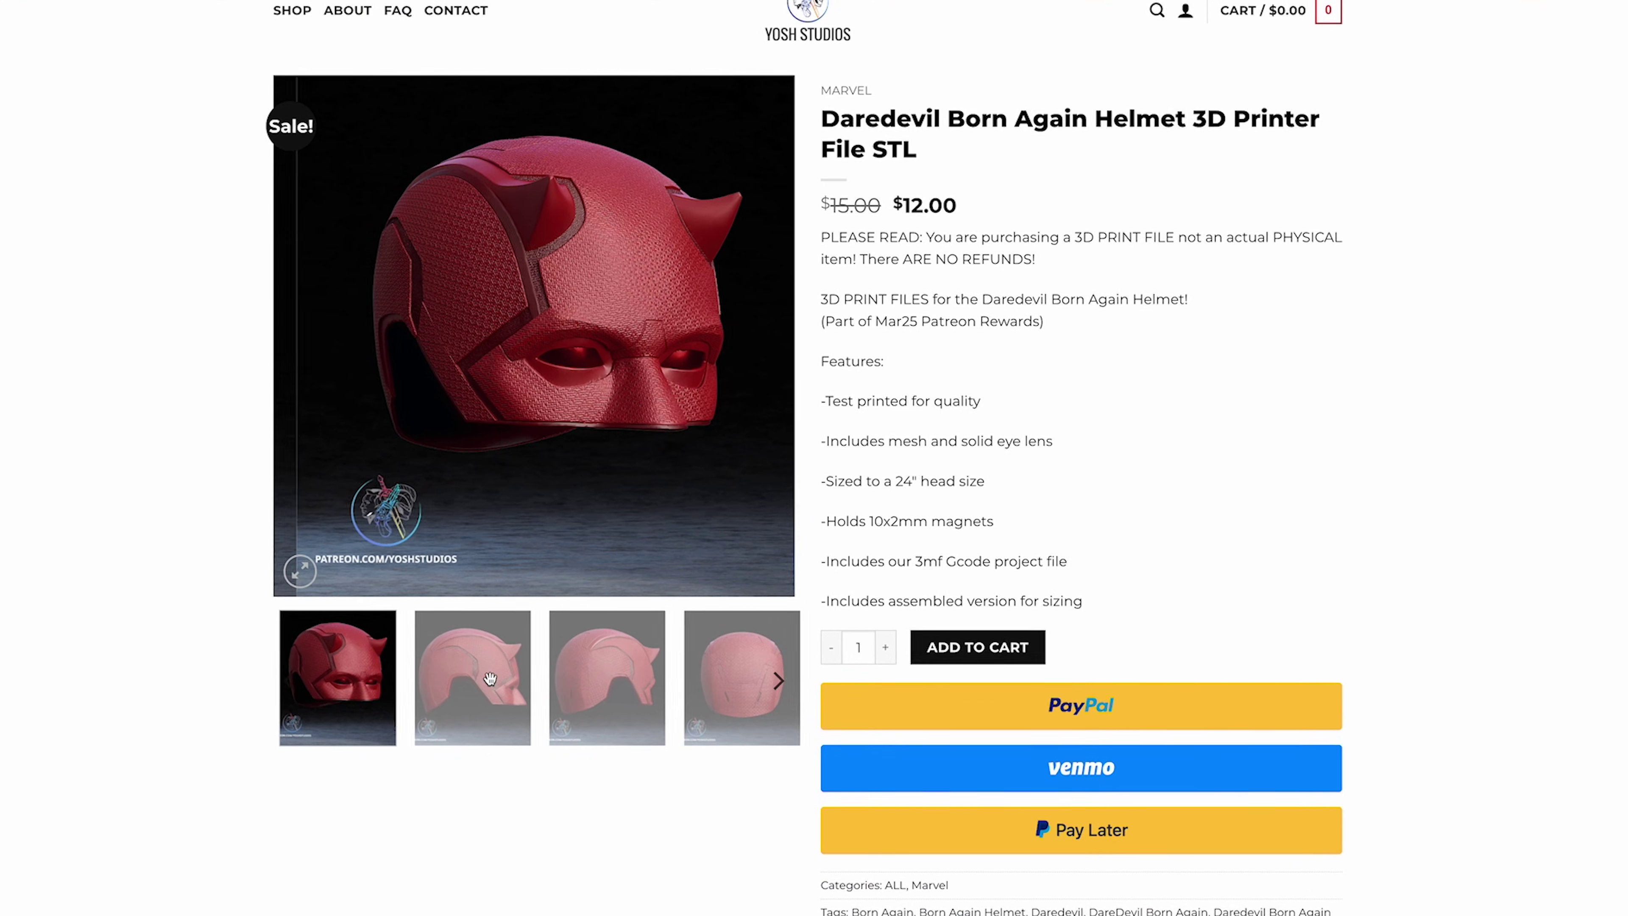
click(492, 677)
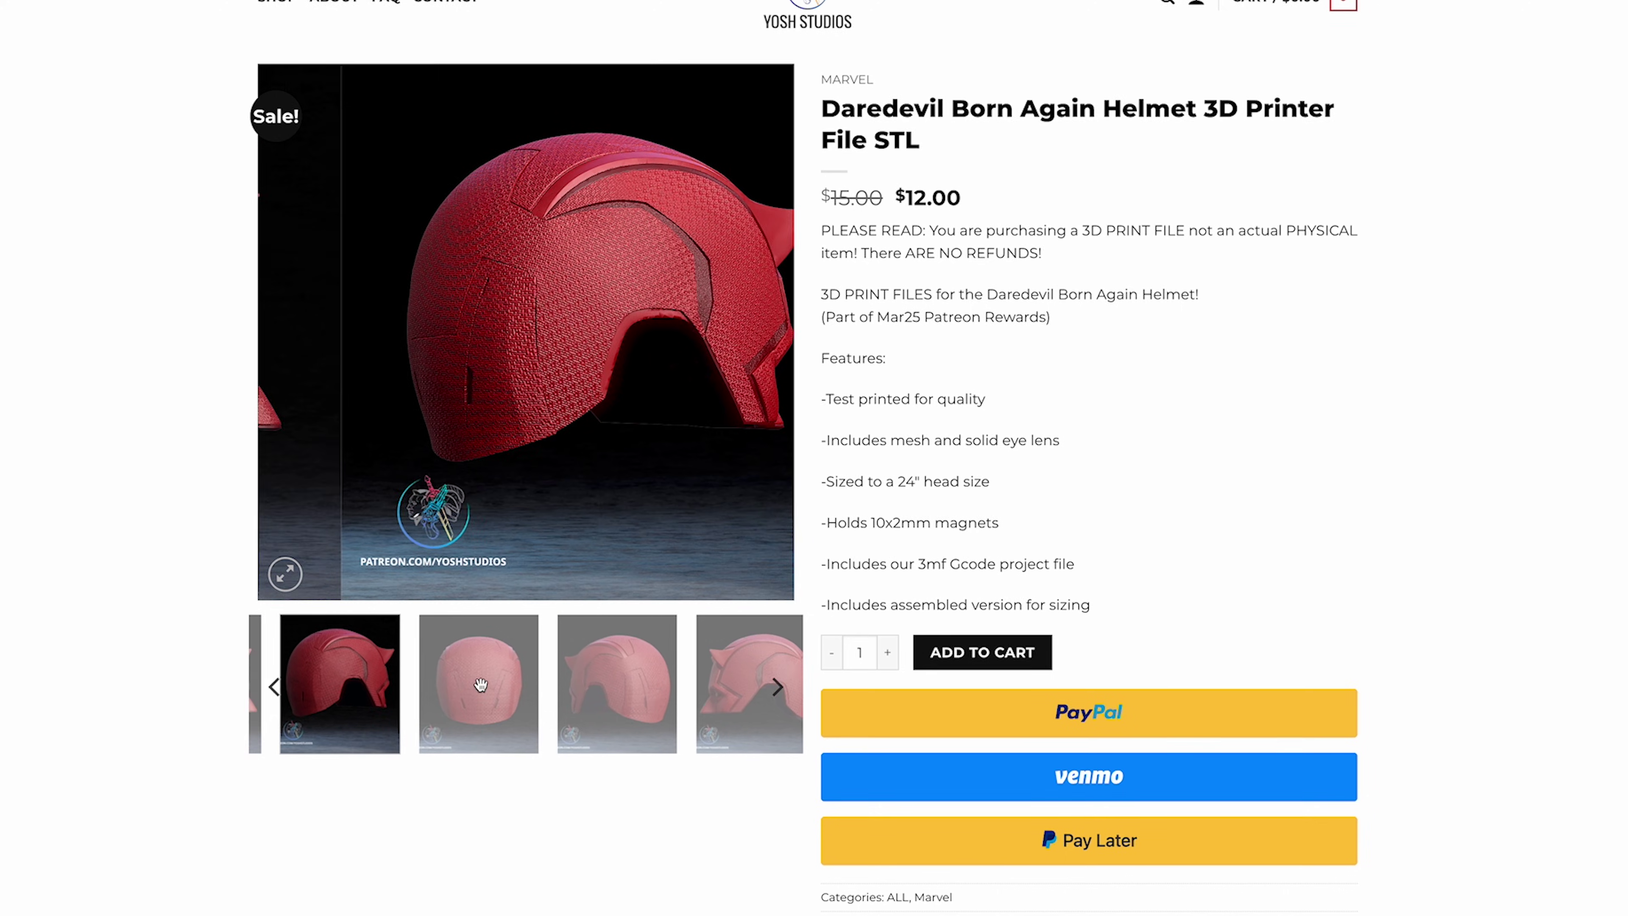
click(482, 683)
click(474, 691)
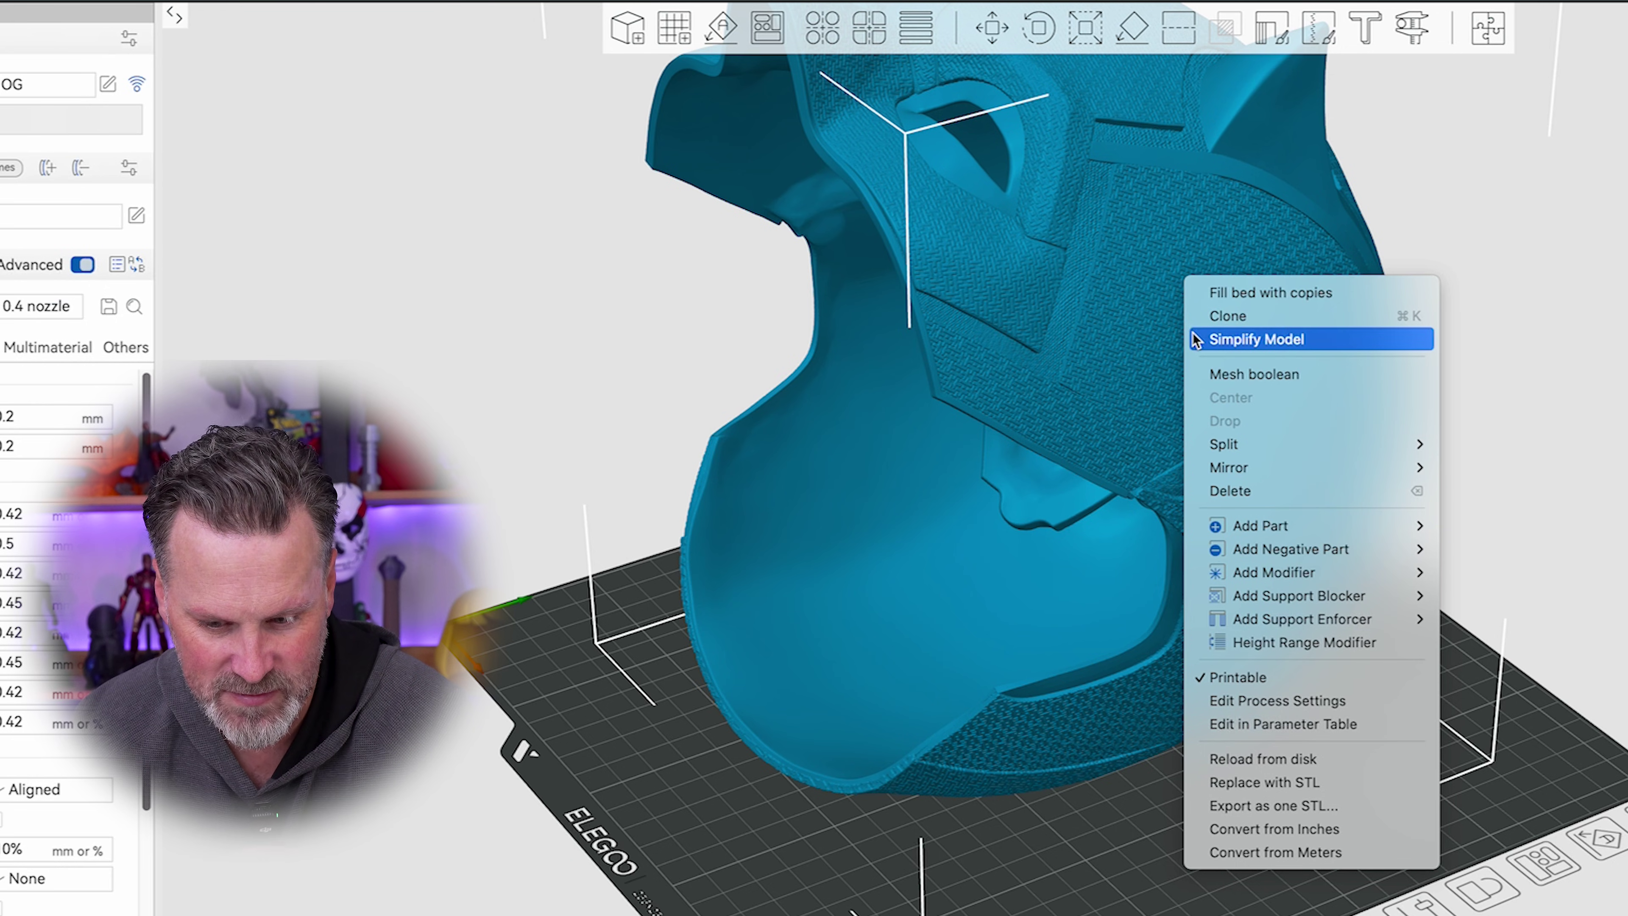
- Switch to the slicer and simplify the Together for Sizing.stl helmet mesh at the Medium detail level
click(1210, 340)
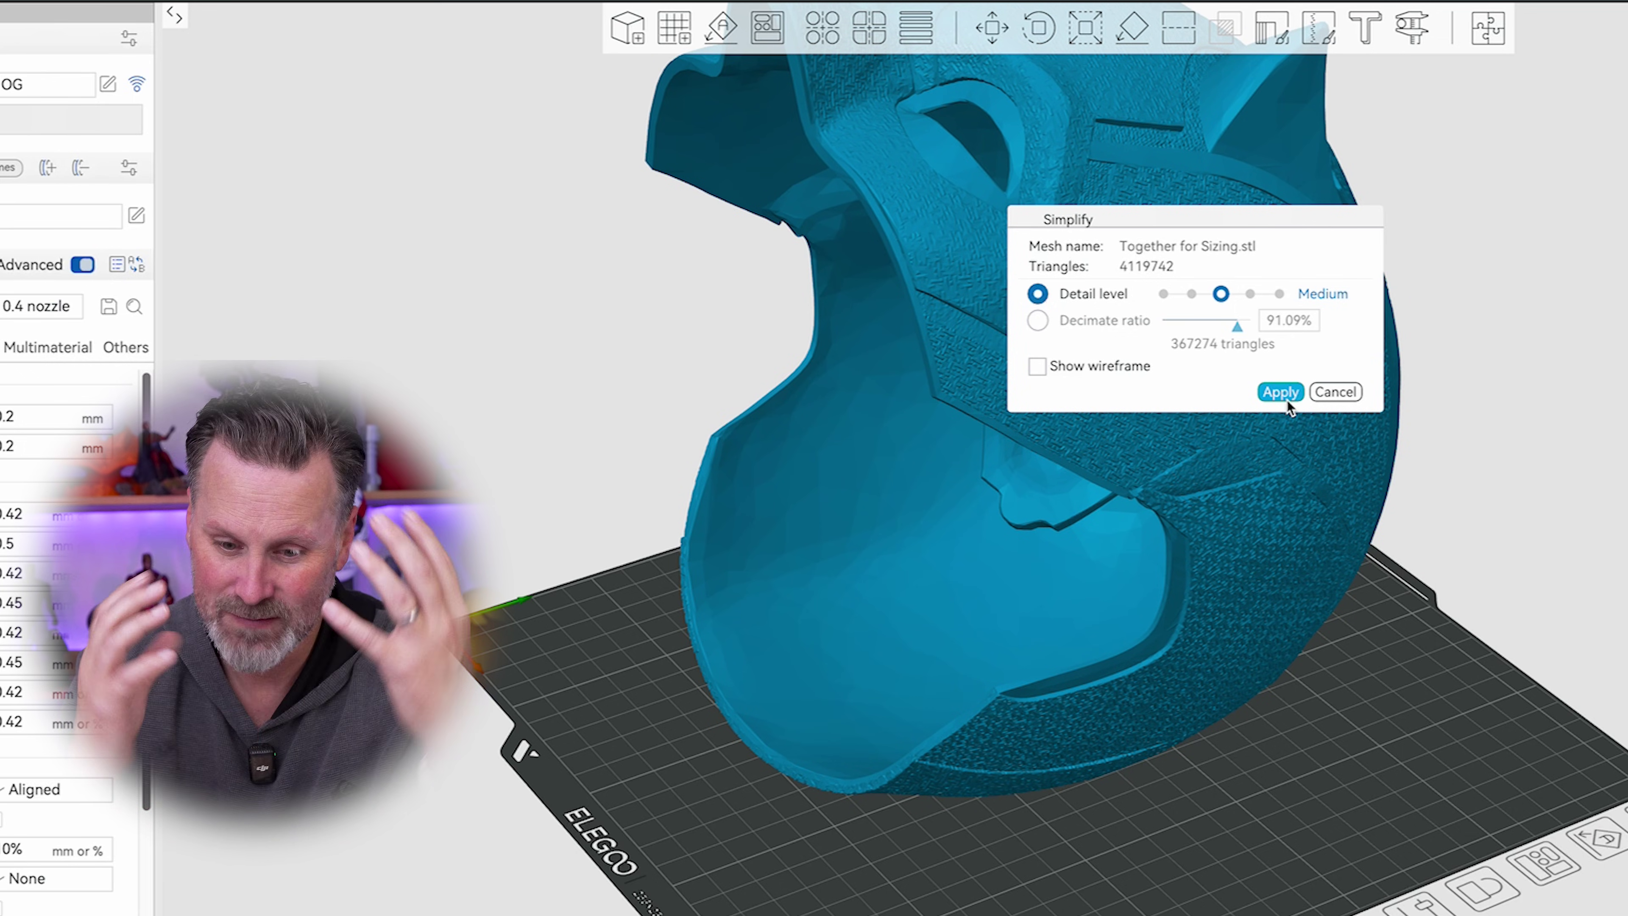
click(1281, 393)
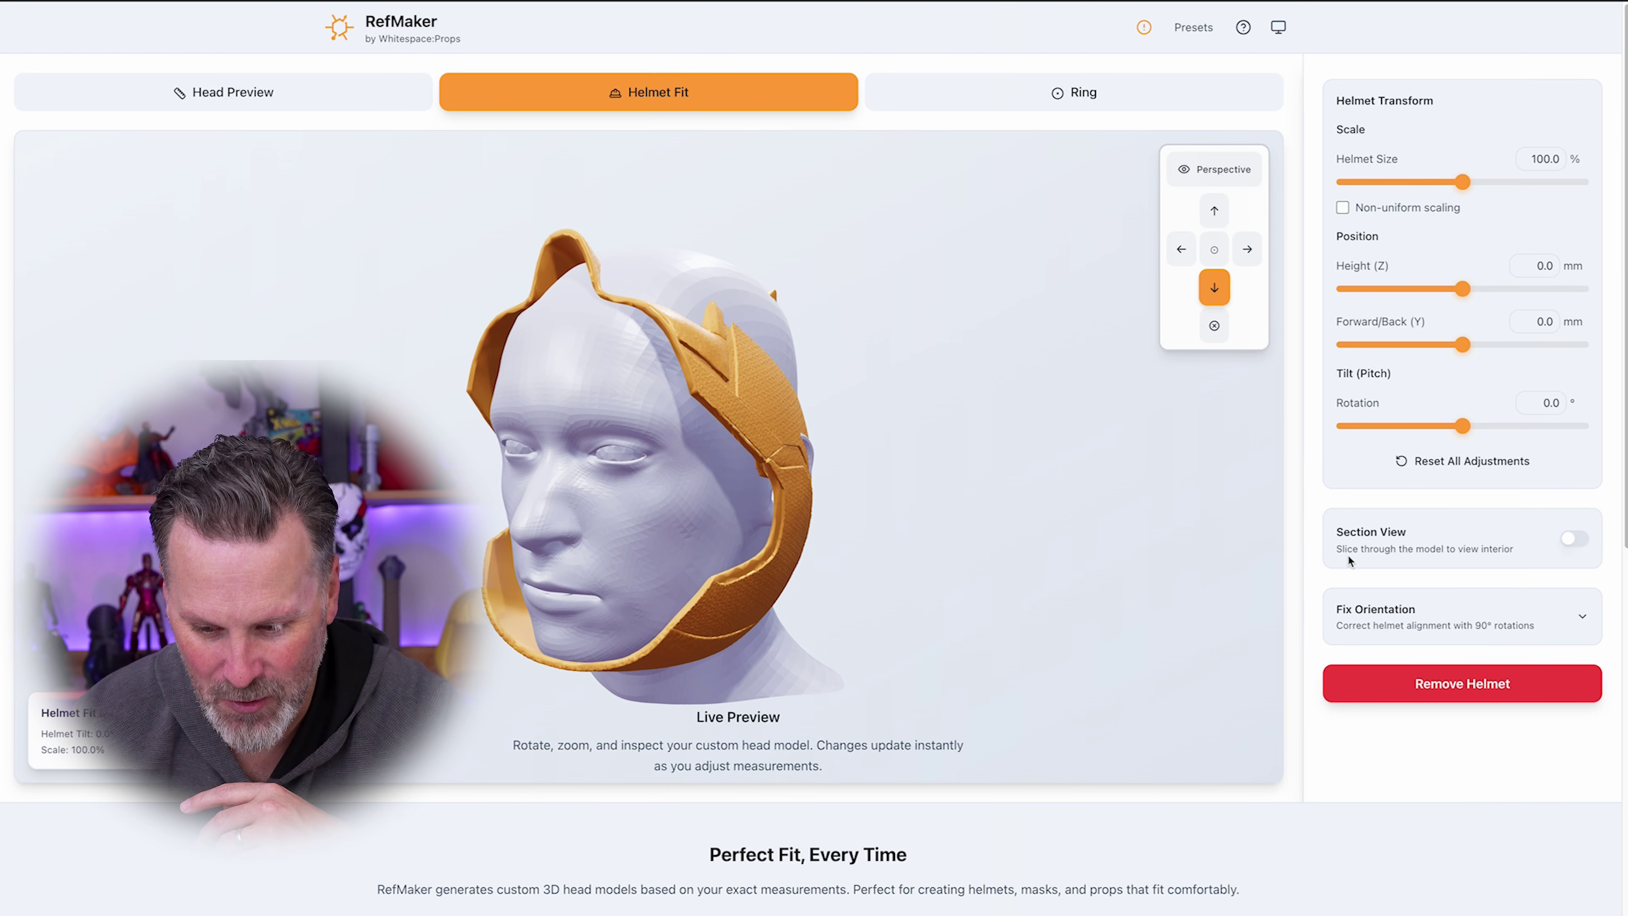
- Switch to RefMaker and correct the helmet's orientation by rotating it +90° about the X-axis (Pitch)
click(1409, 622)
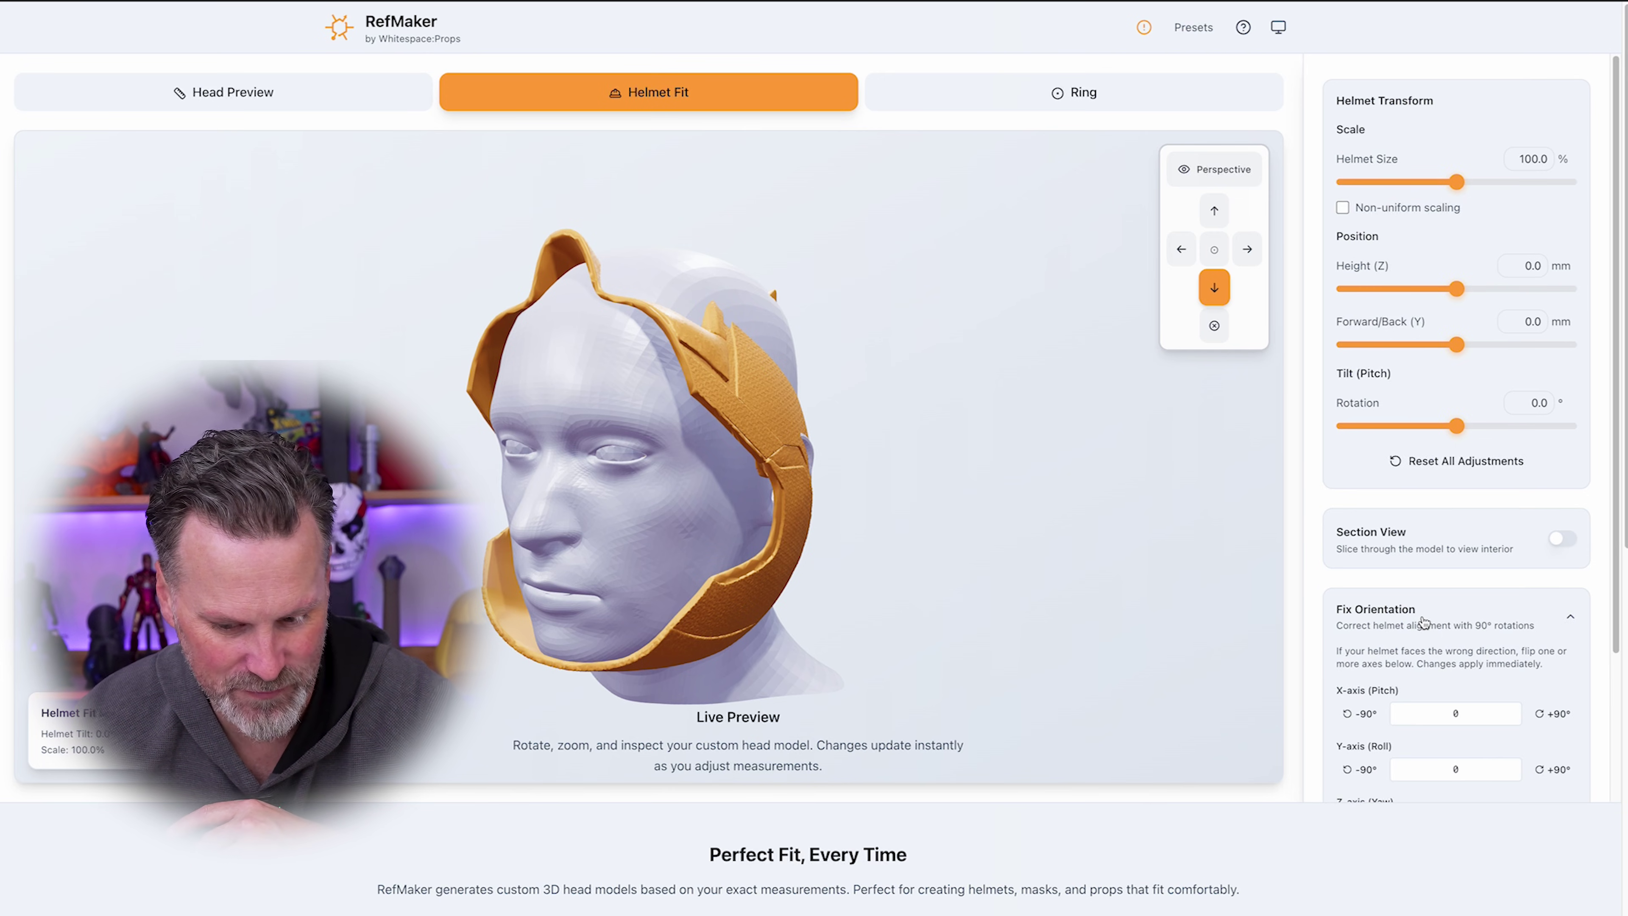
scroll(1439, 461, down, 3)
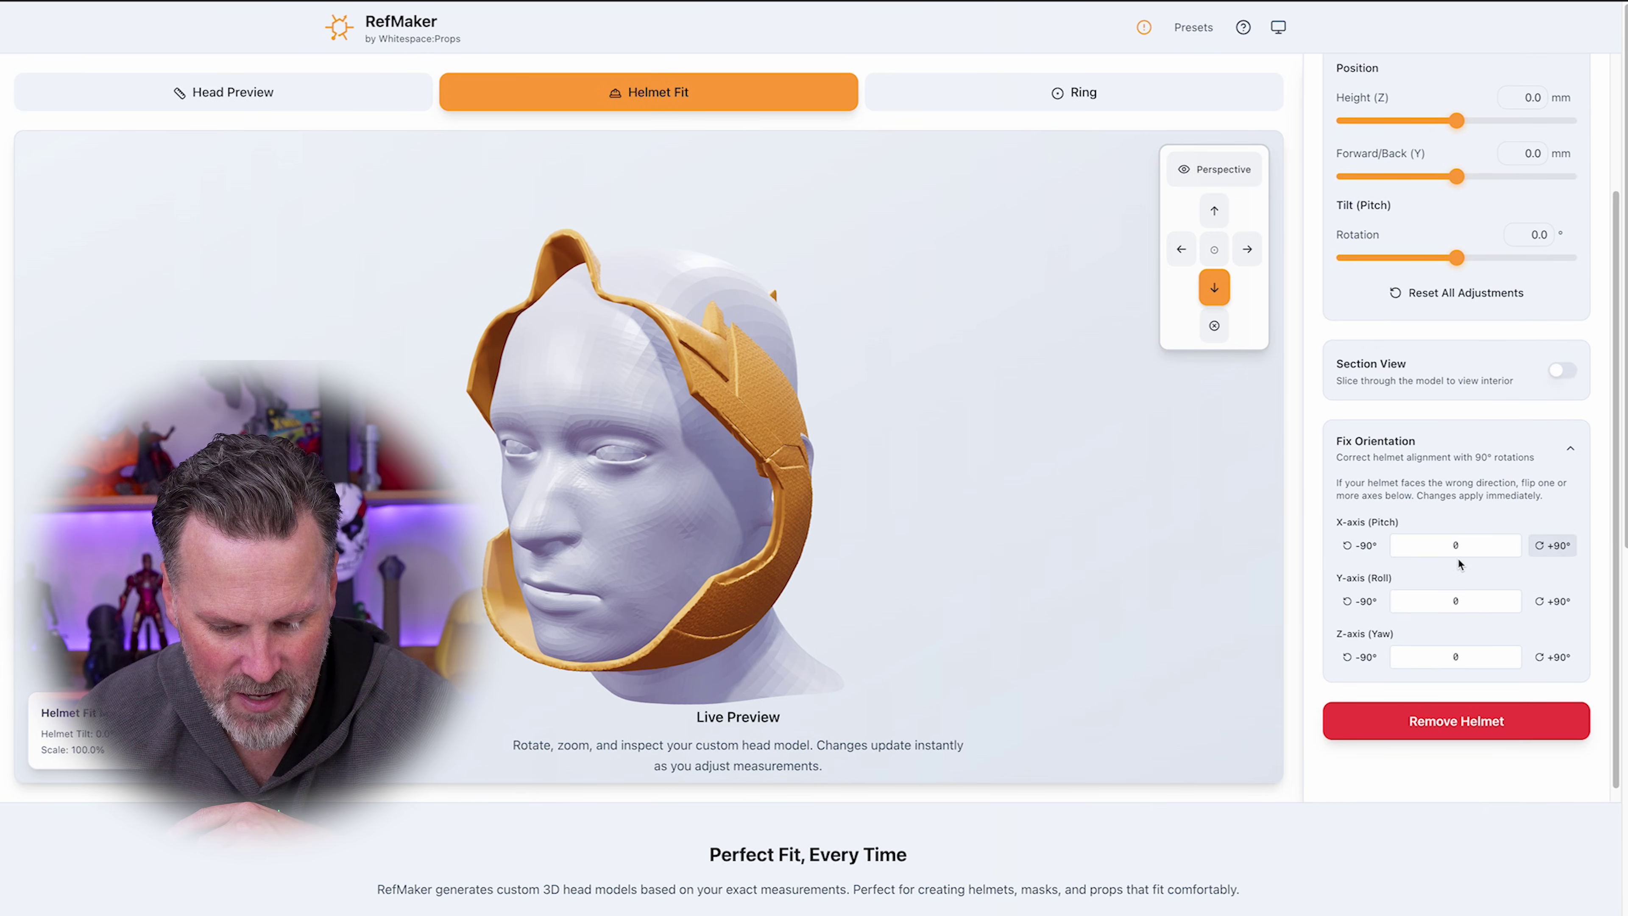
click(1542, 547)
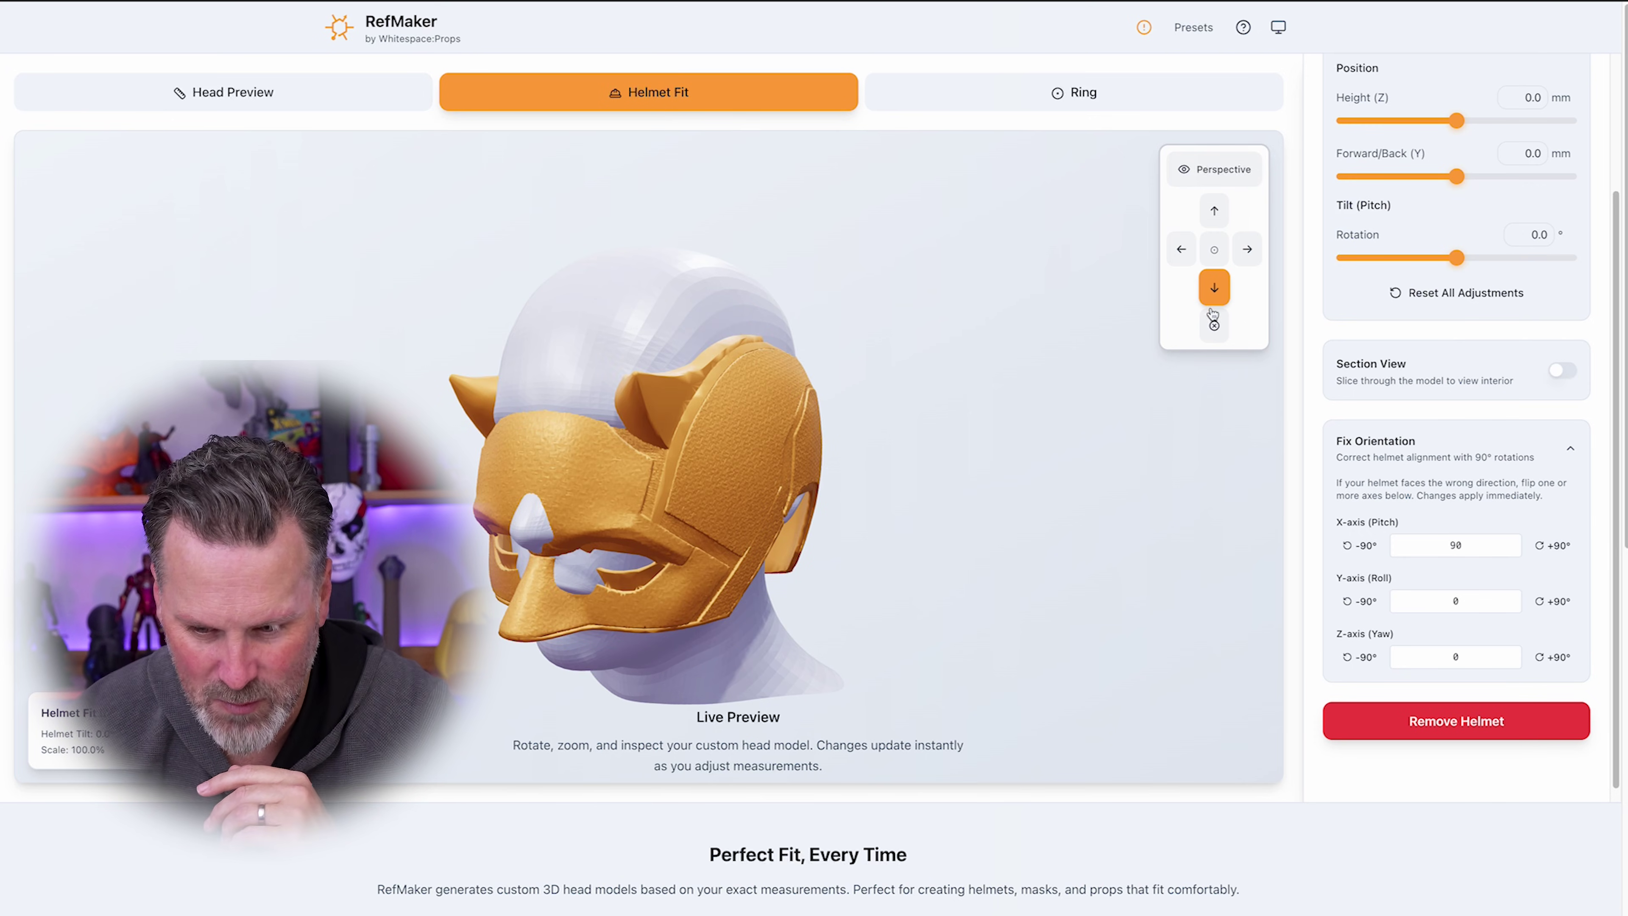
- Position the helmet on the head with a height of 46.4 mm and a forward/back offset of -0.2 mm
scroll(1424, 358, up, 3)
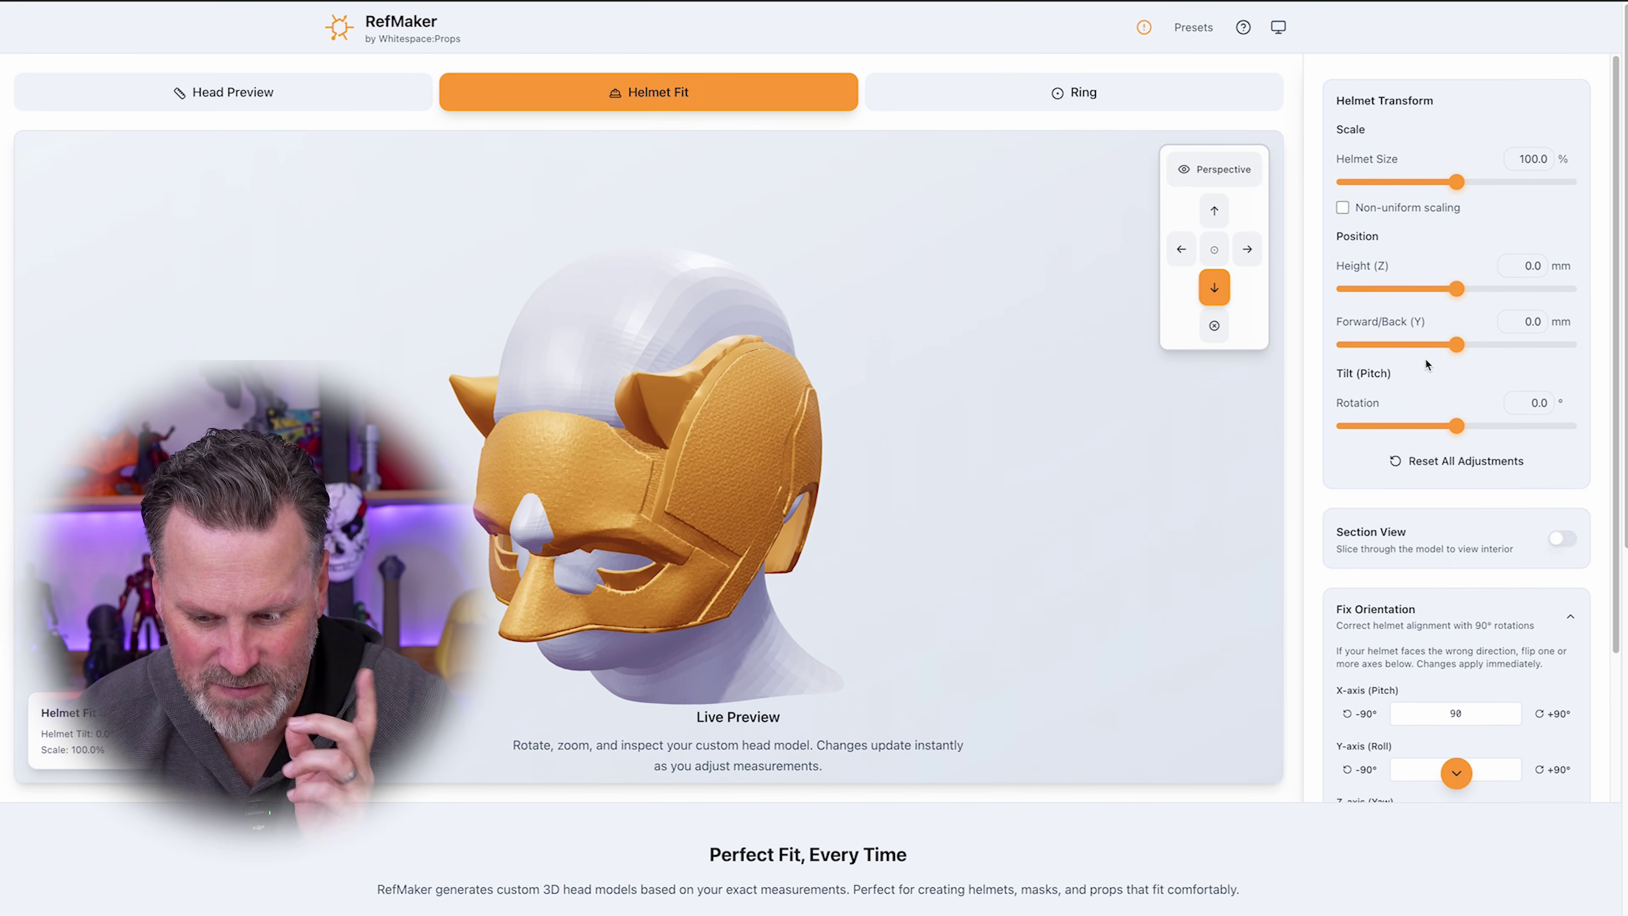
mouse_move(1456, 288)
mouse_down()
mouse_move(1439, 286)
mouse_move(1477, 282)
mouse_up()
key(Right)
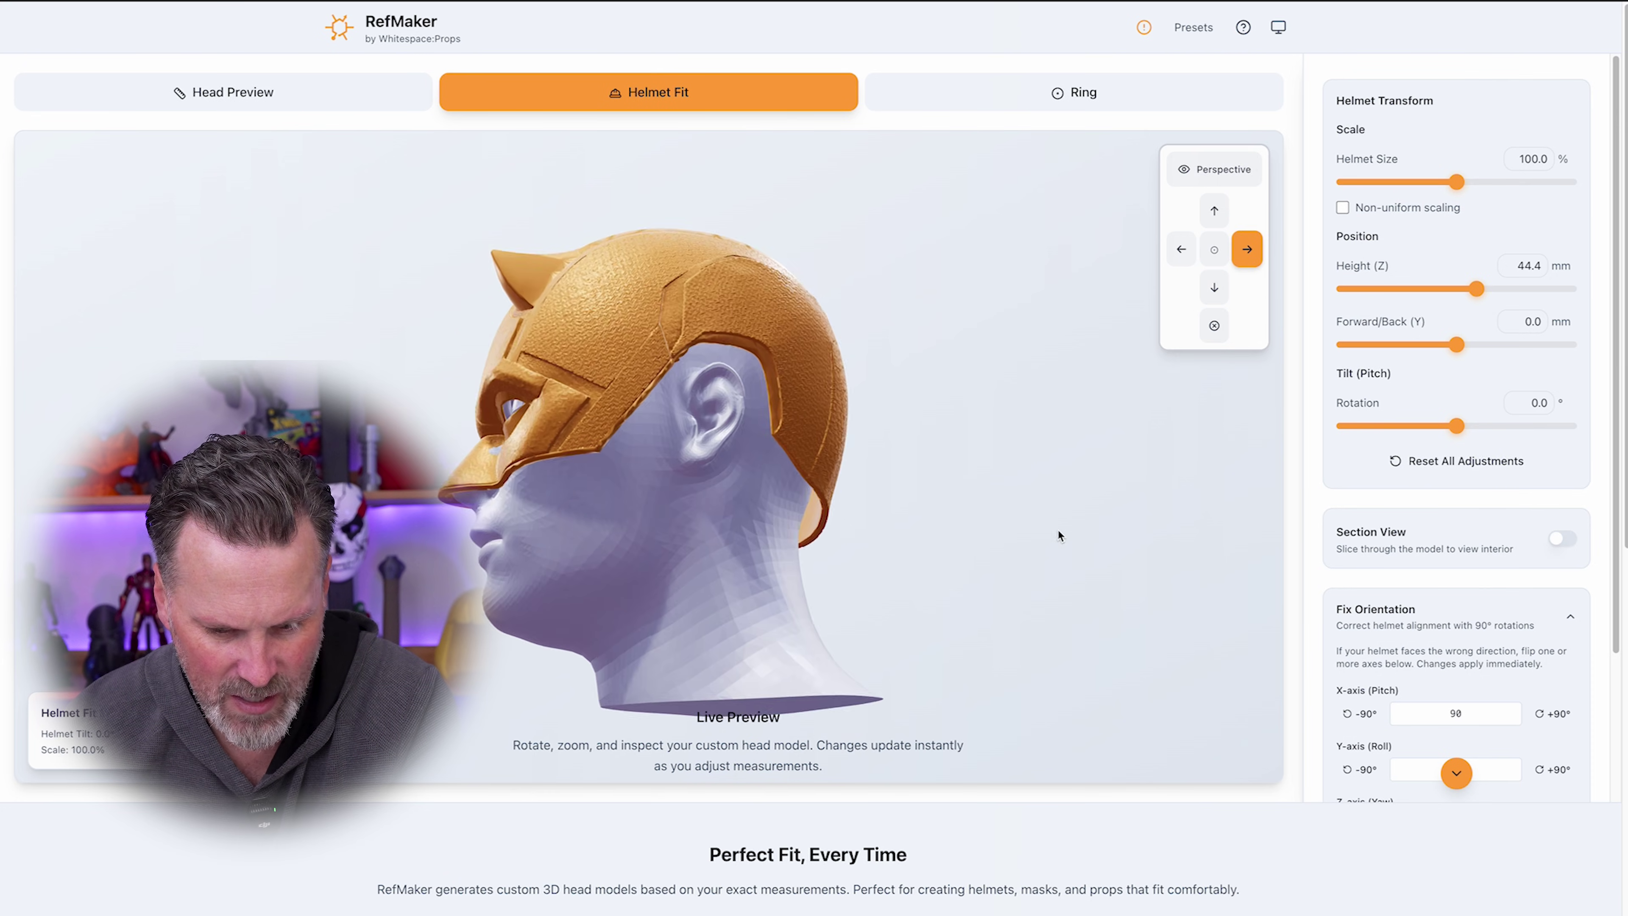
drag(1477, 289, 1478, 290)
drag(1459, 347, 1454, 345)
drag(1095, 428, 1120, 507)
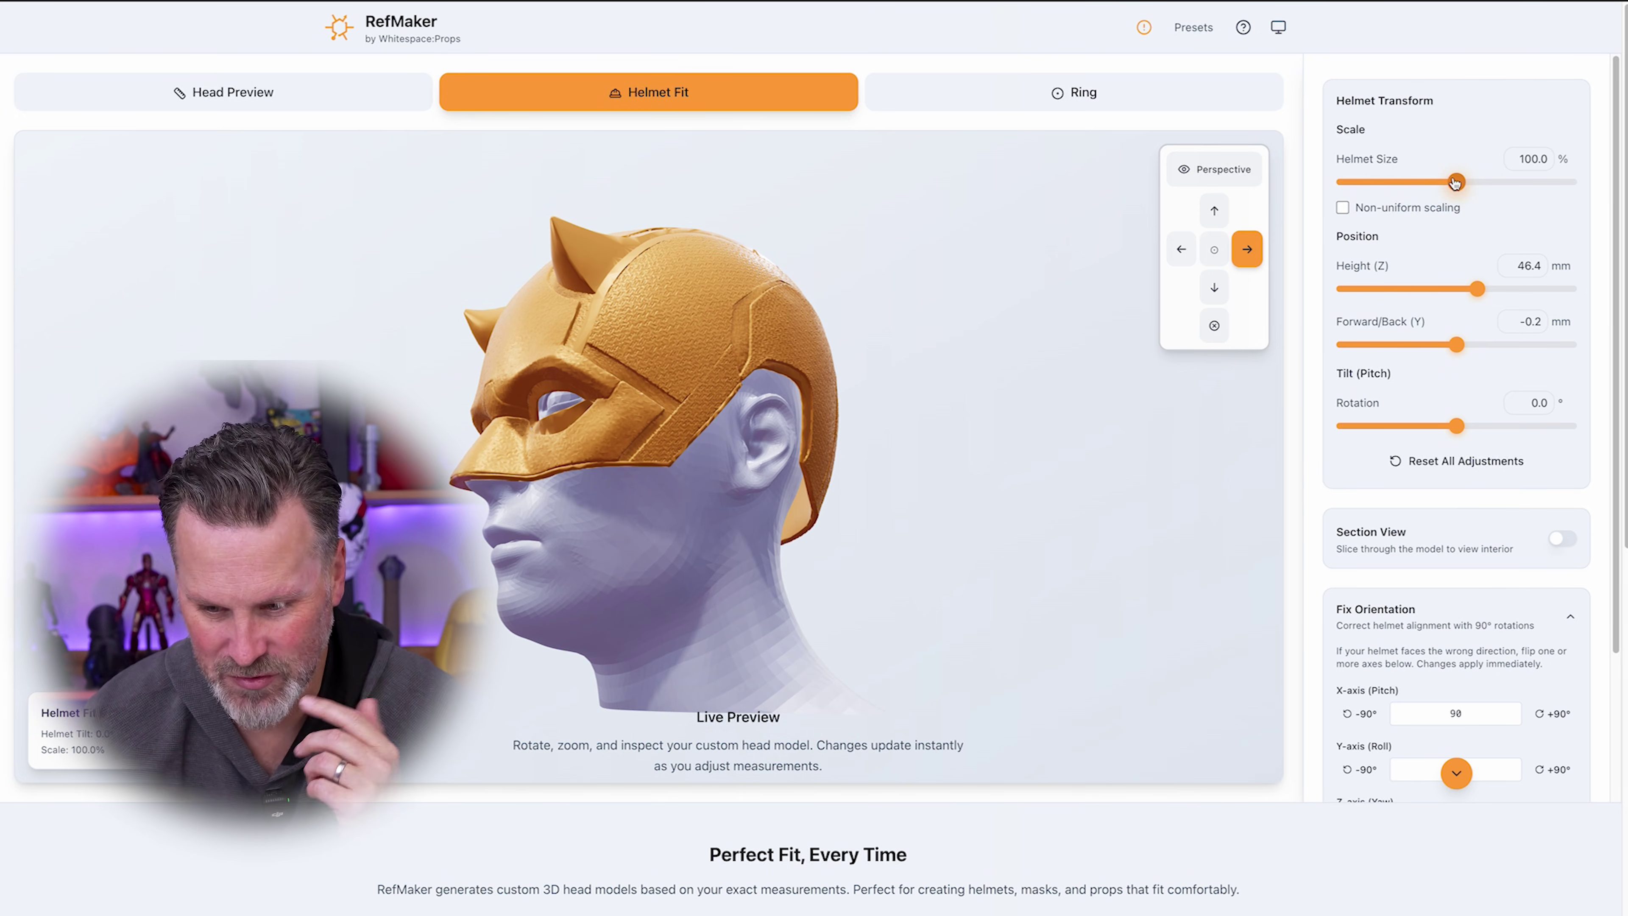
- Scale the helmet uniformly to 97% and, after viewing the non-uniform scaling options, reduce its size to 96%
drag(1456, 184, 1452, 184)
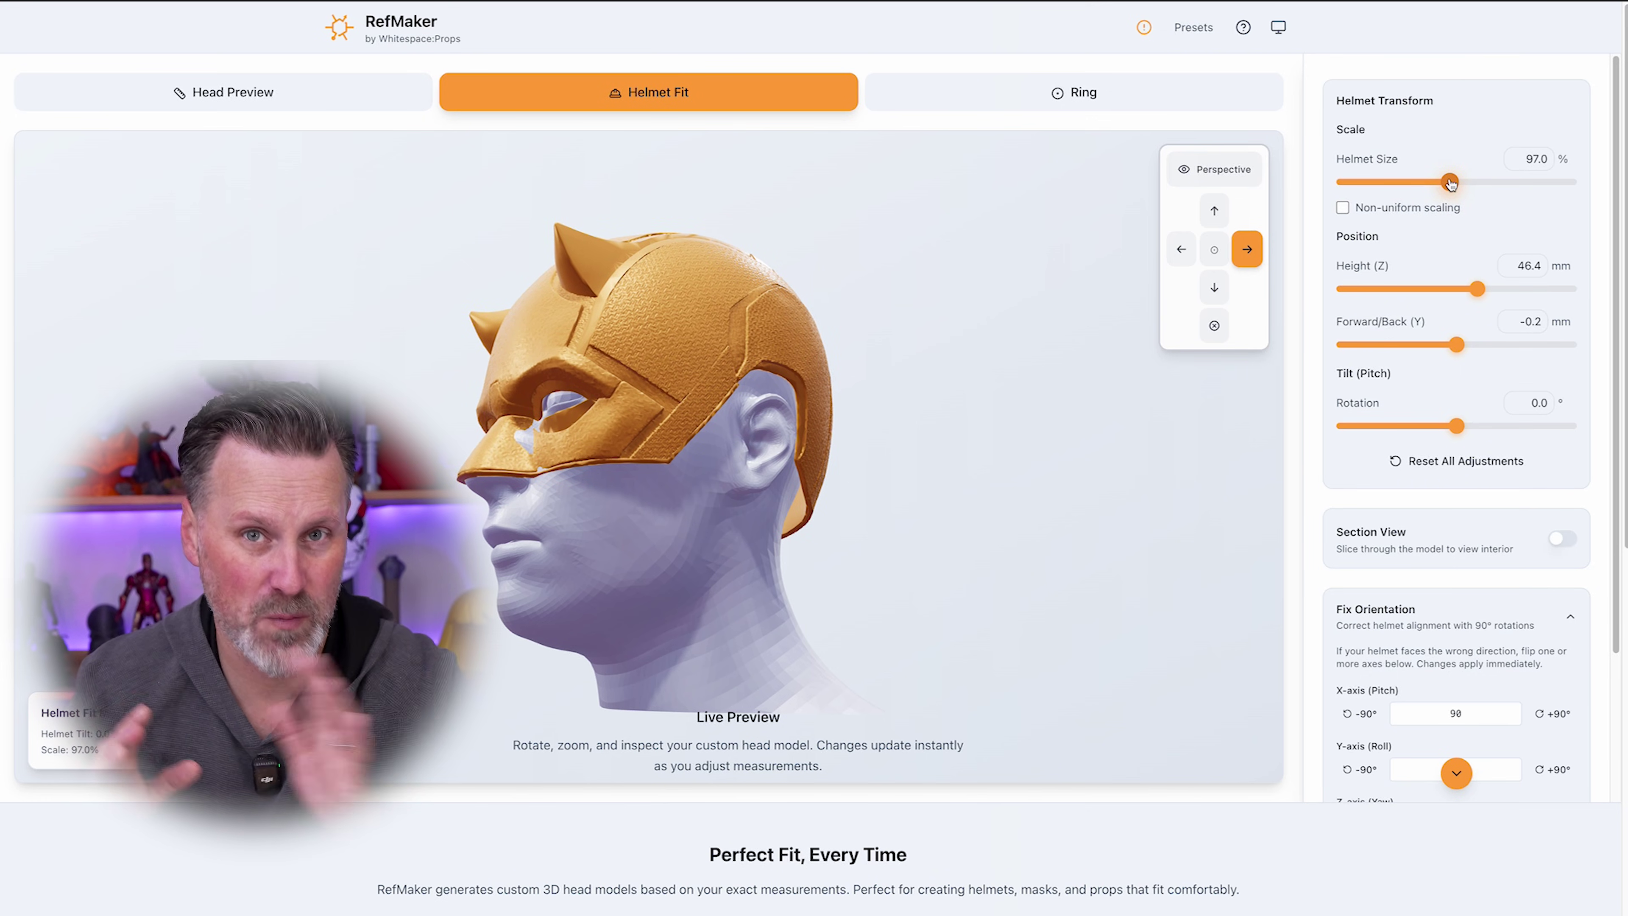
click(1393, 208)
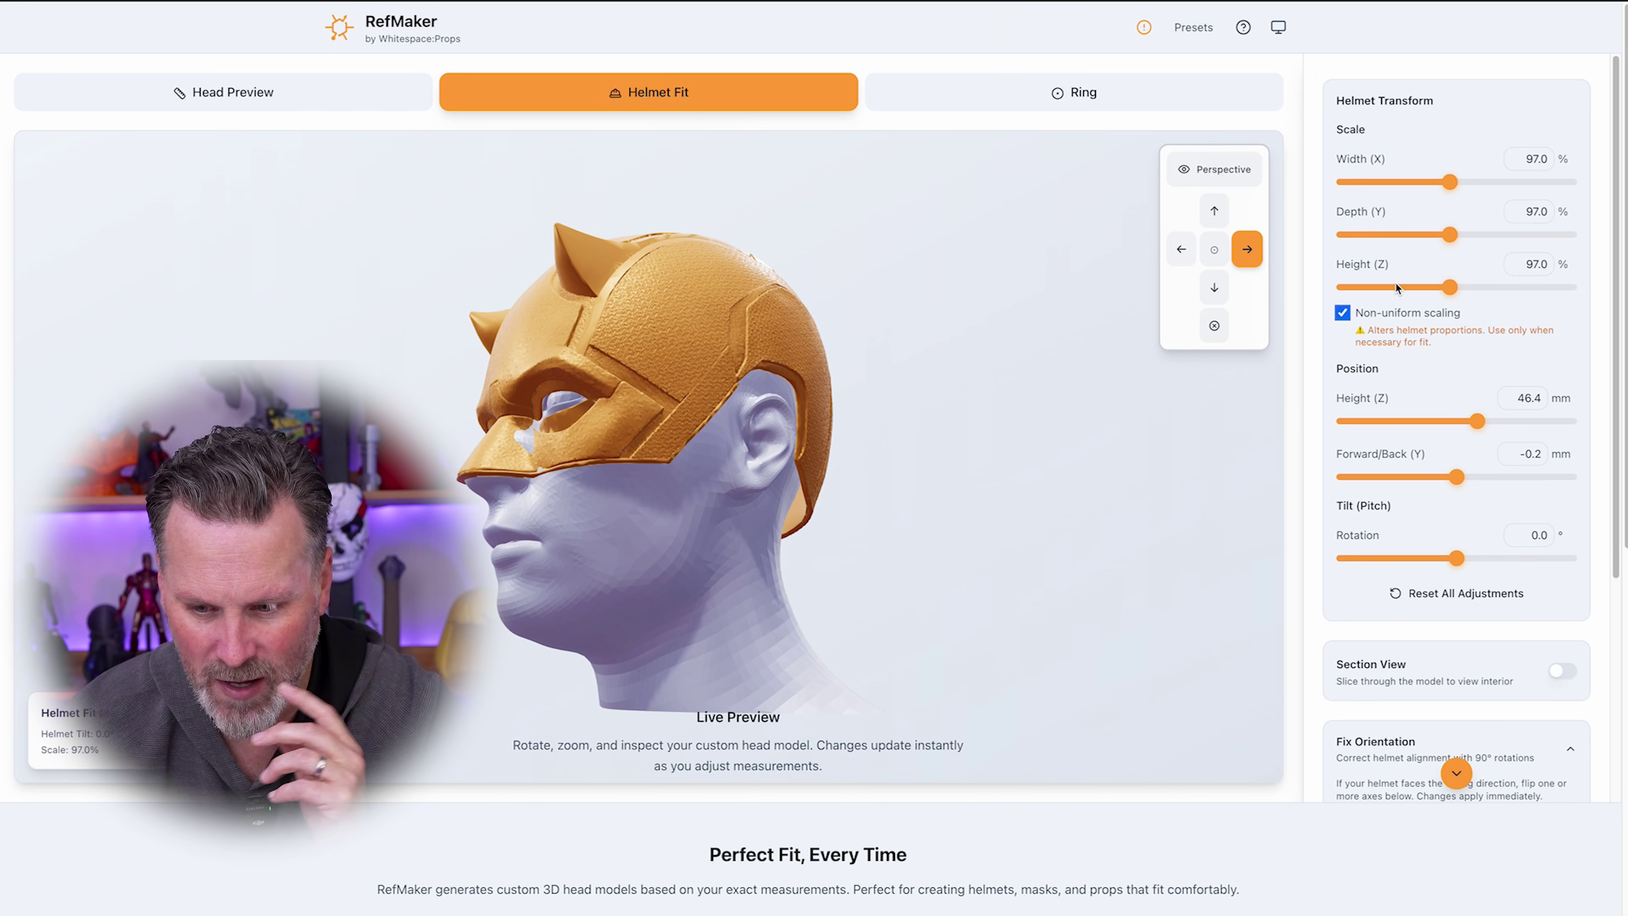
click(1346, 311)
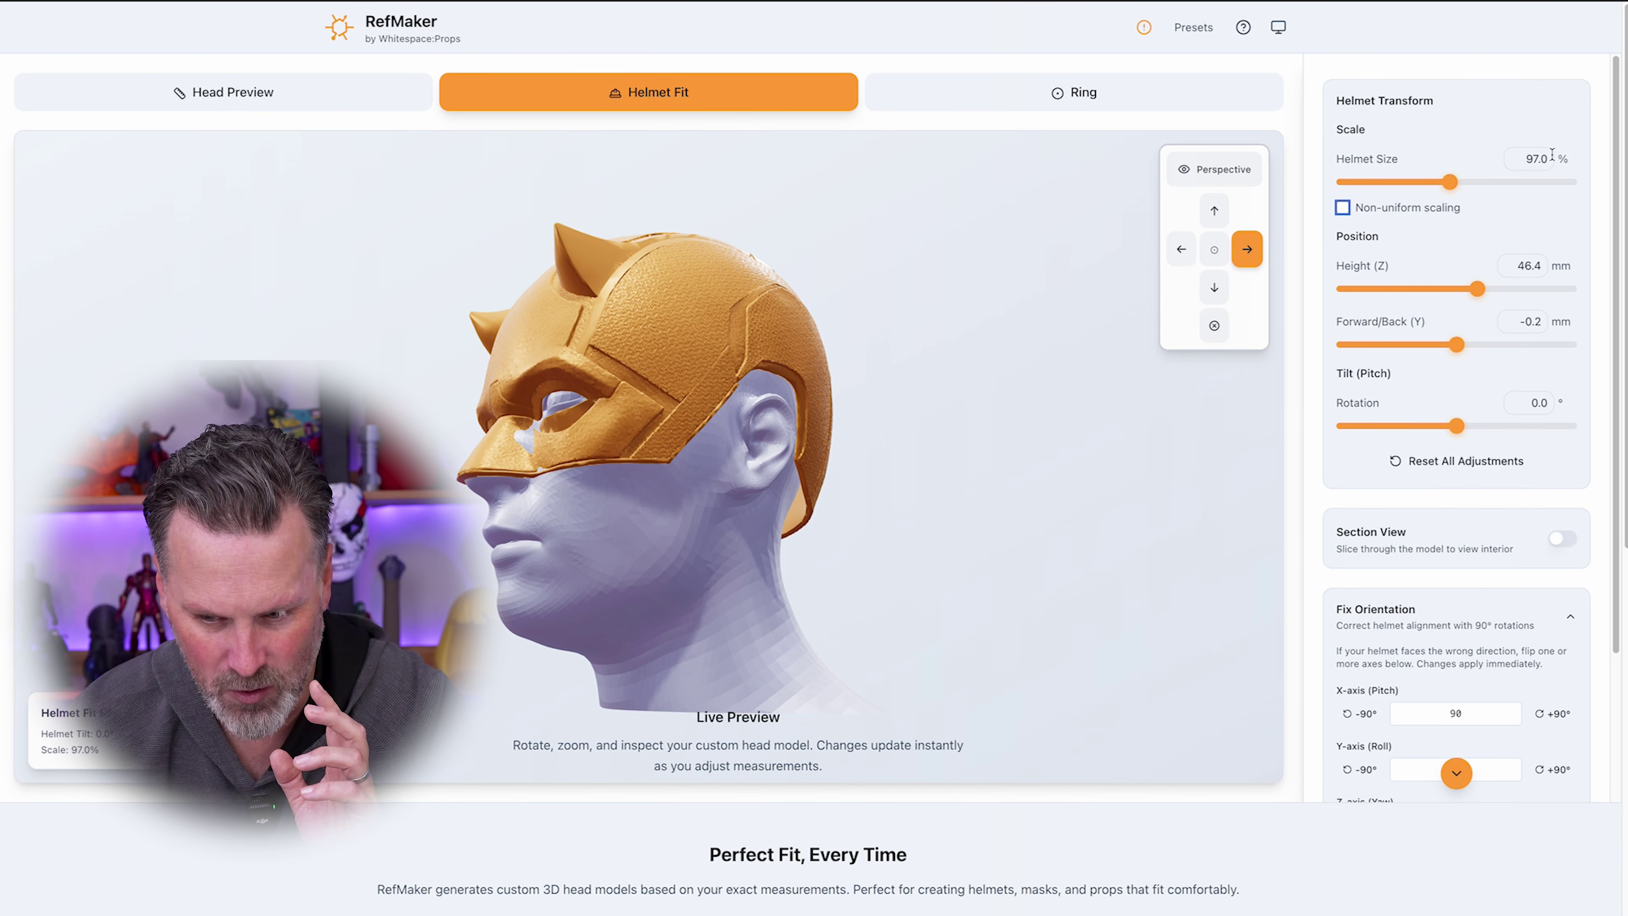
drag(1552, 155, 1503, 158)
text(96)
key(Return)
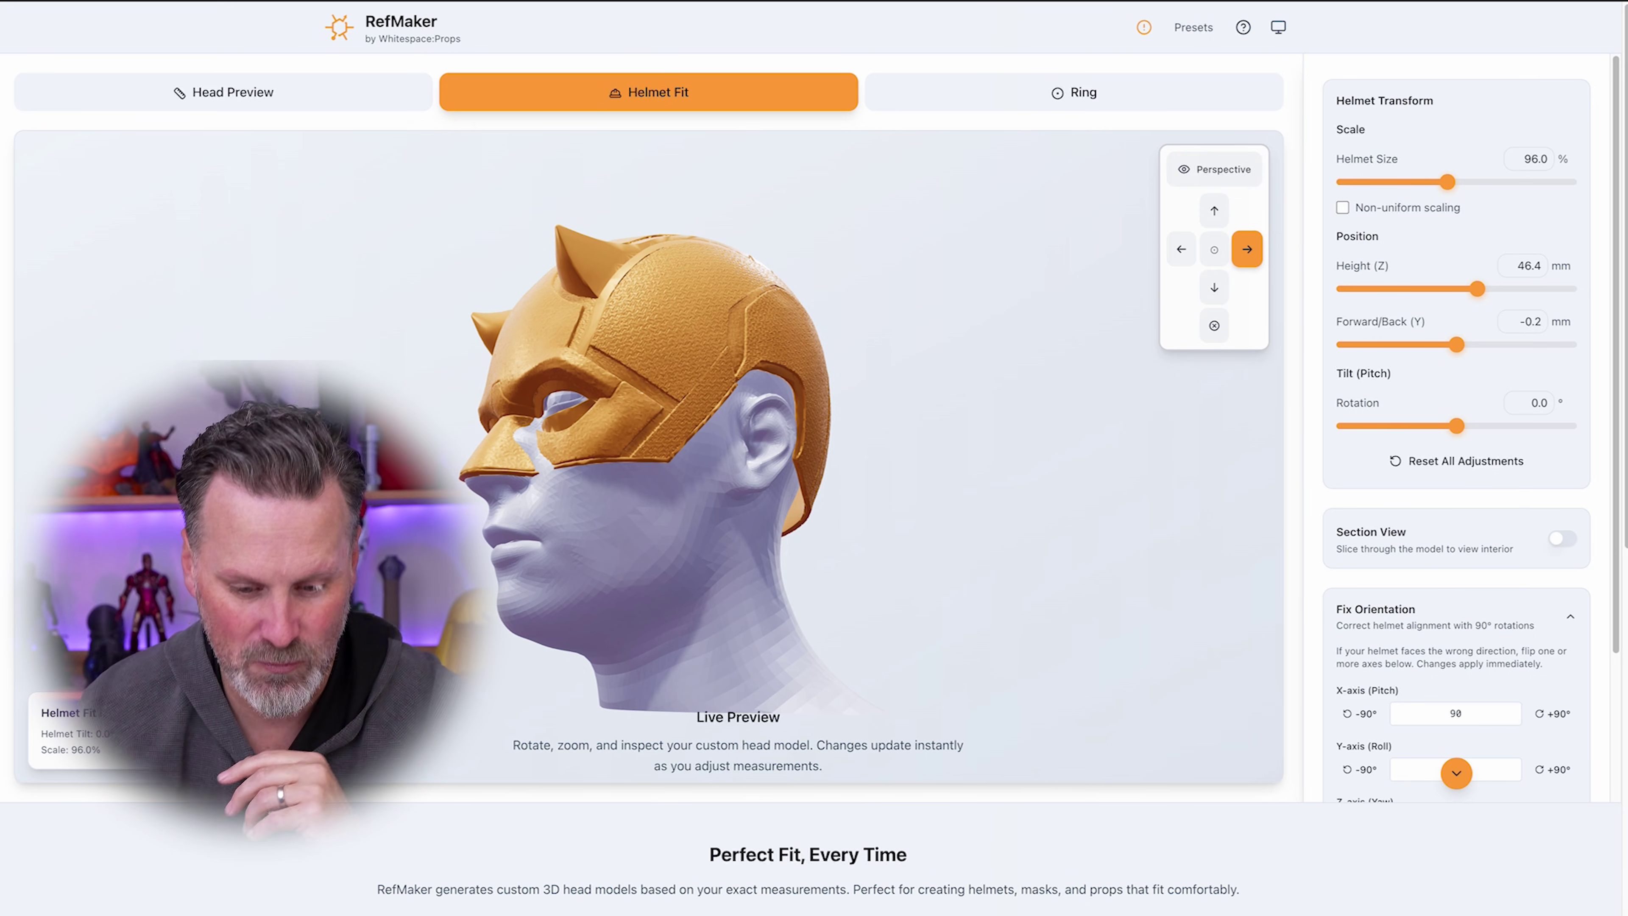
- Set the helmet's forward/back position to -3.1 mm and check the fit from the side
drag(1457, 345, 1456, 349)
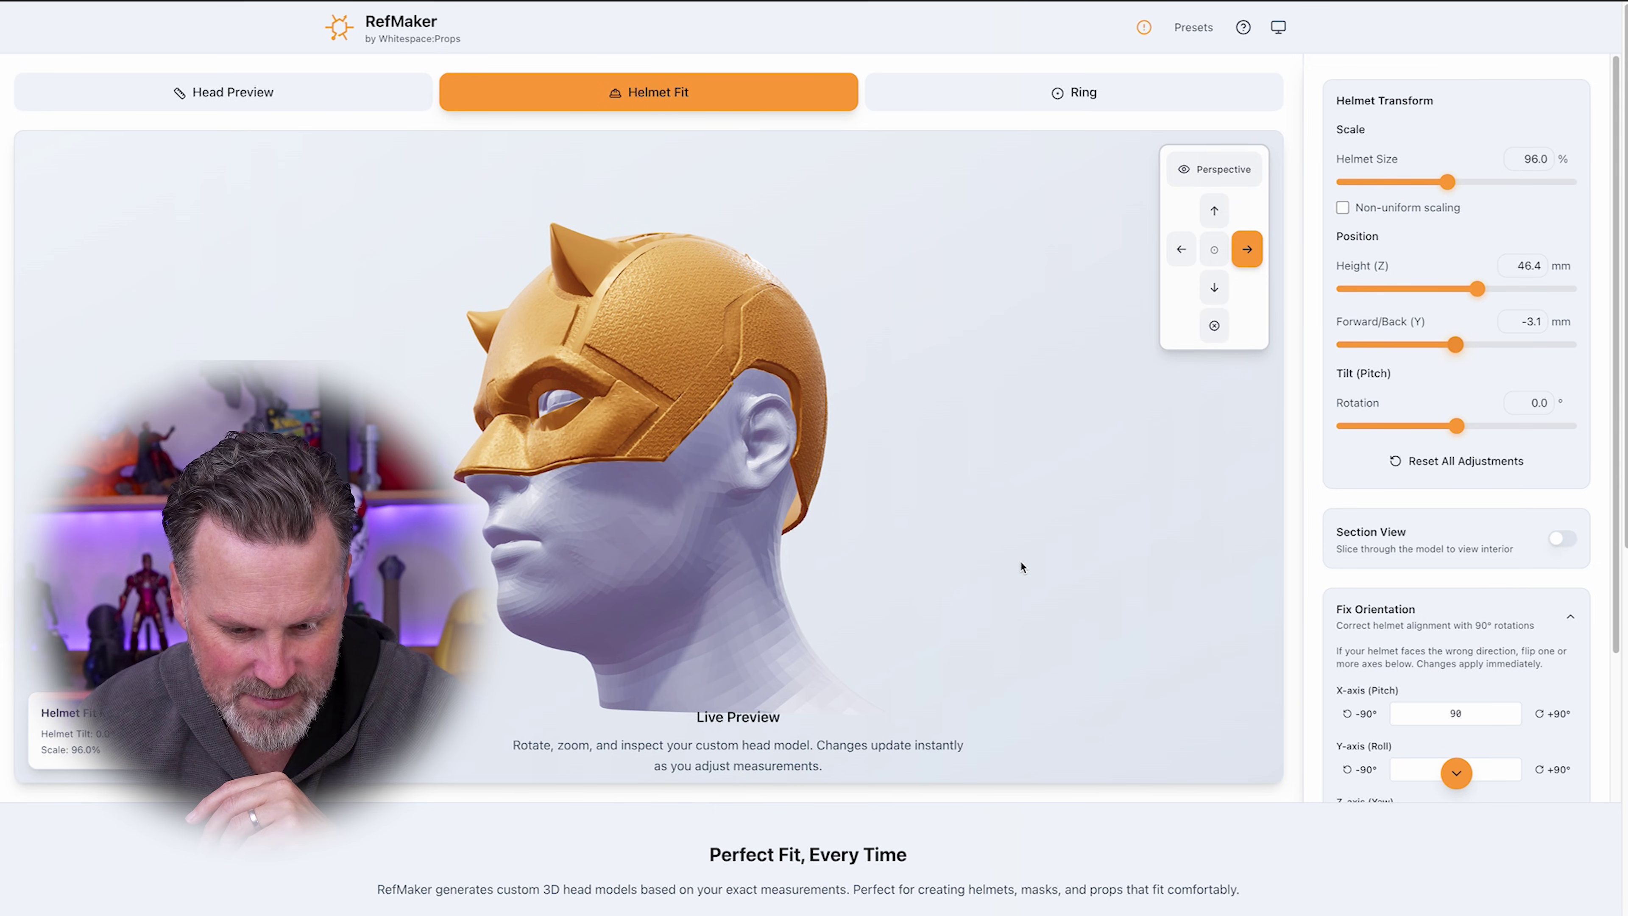
mouse_move(1020, 560)
mouse_down()
mouse_move(966, 556)
mouse_move(938, 507)
mouse_move(1128, 485)
mouse_move(1026, 532)
mouse_move(971, 597)
mouse_move(1004, 566)
mouse_up()
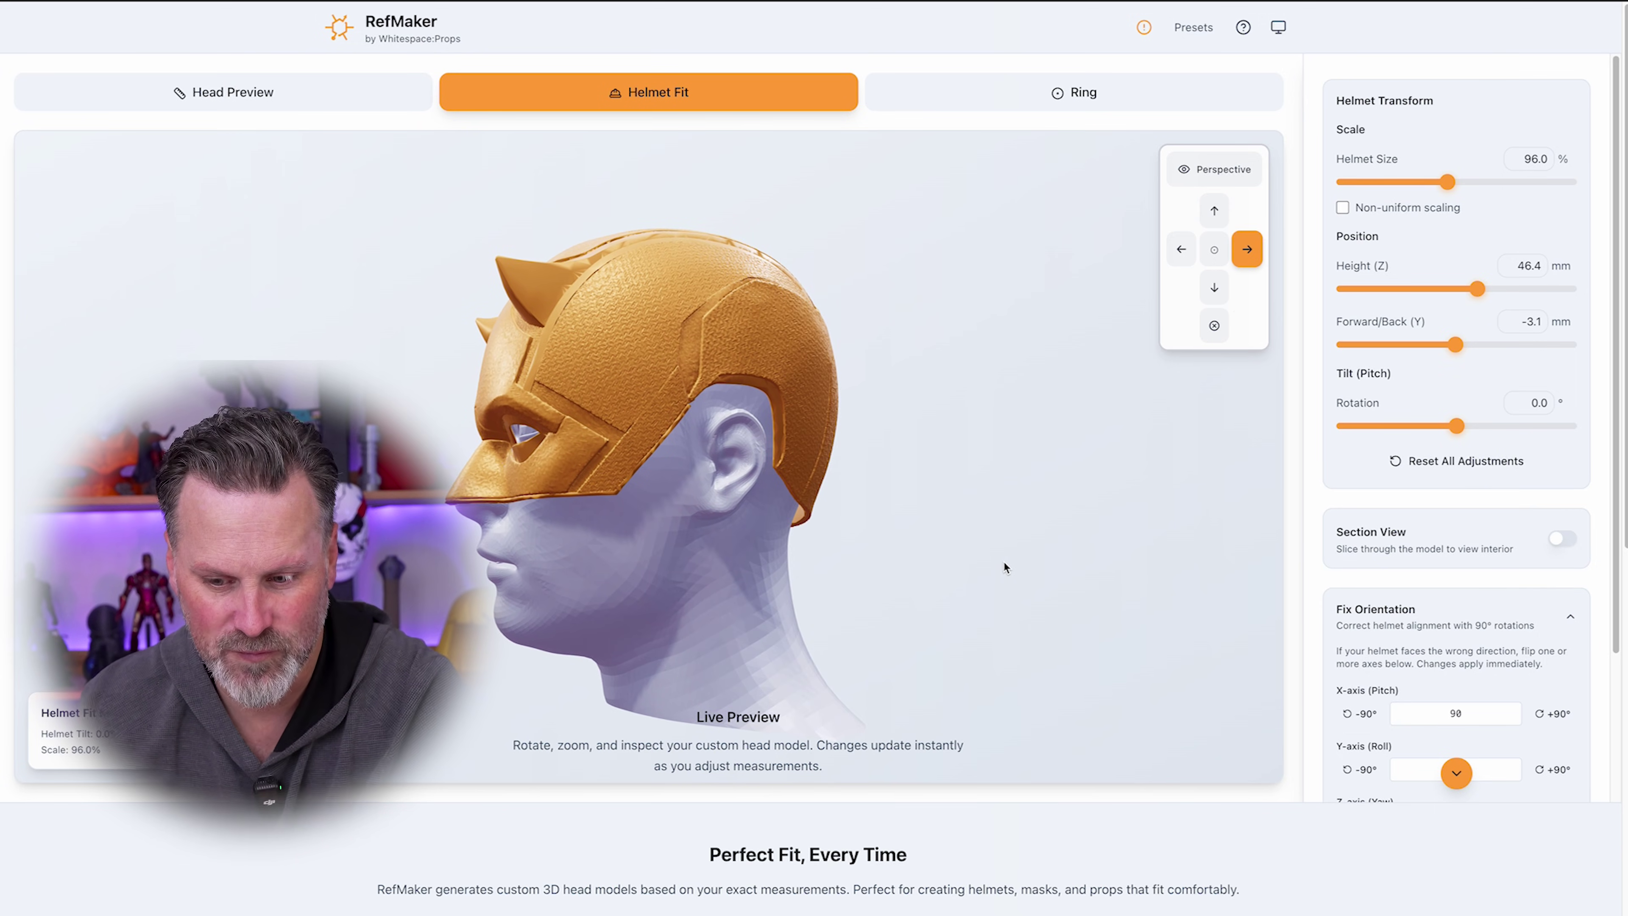
- Turn on the section view along the Y axis and set the helmet size to 97%
click(1560, 540)
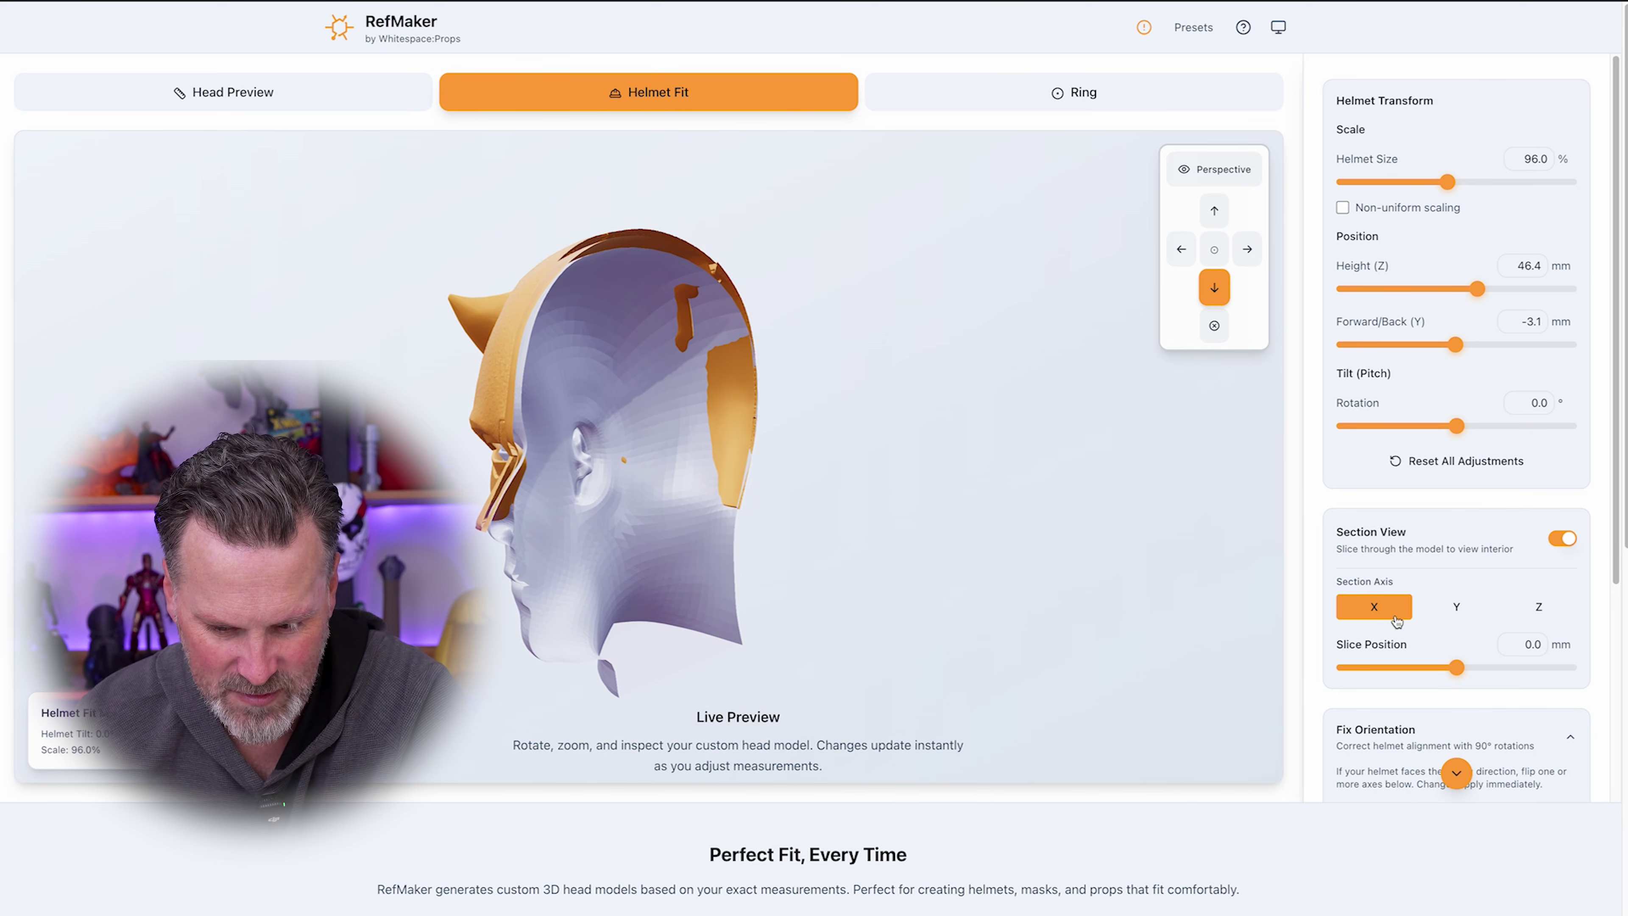
click(1443, 606)
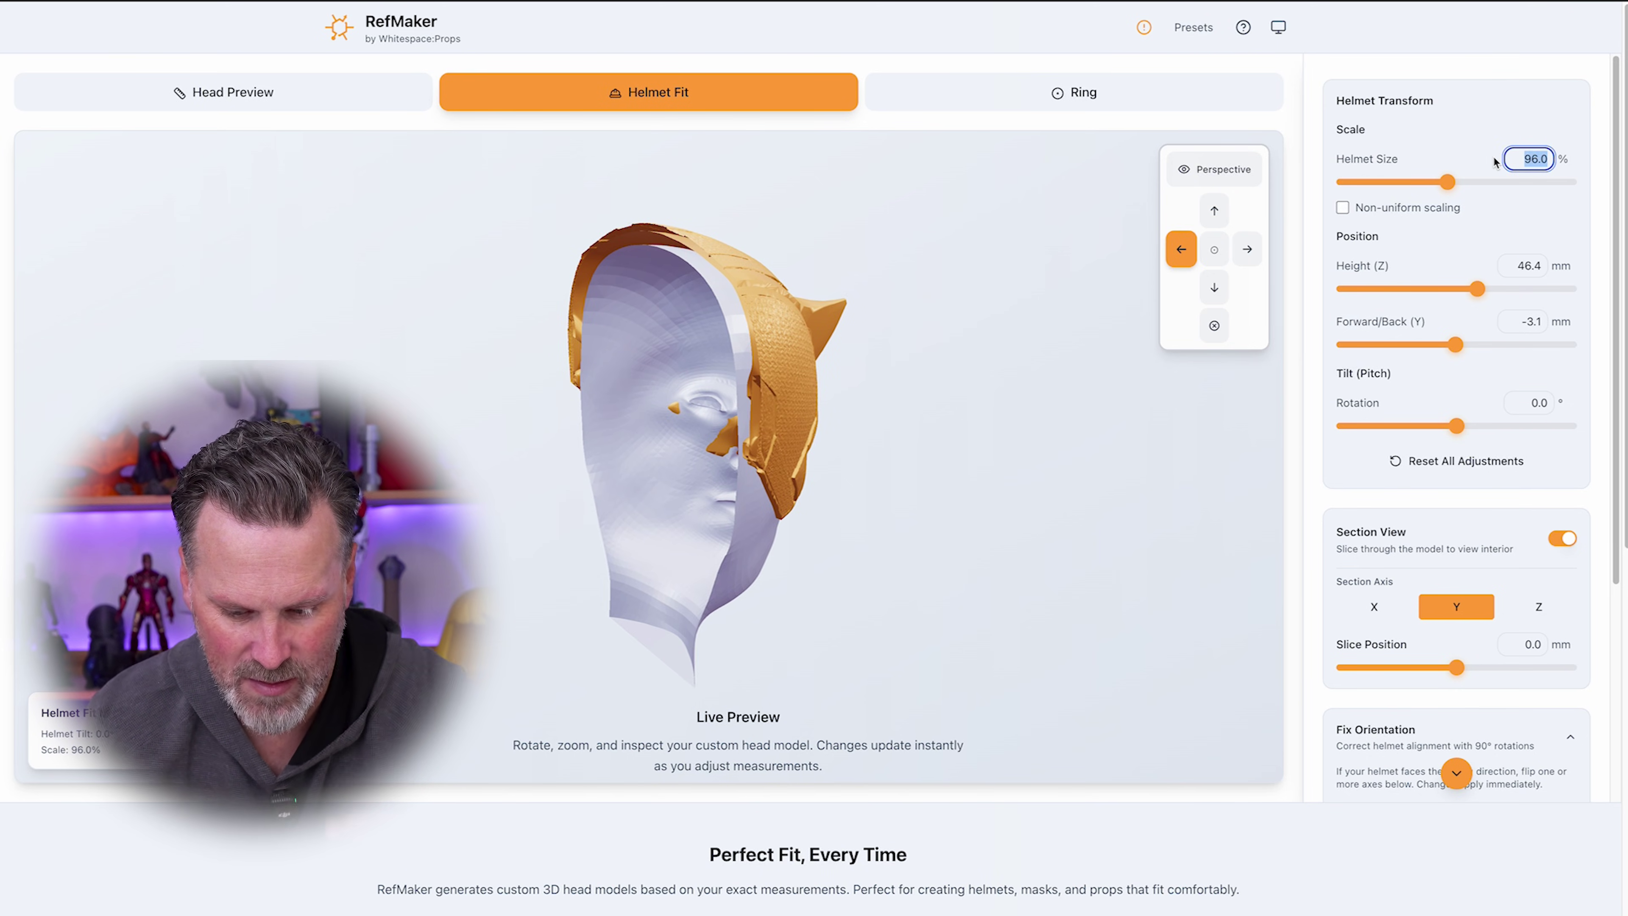
text(97.0)
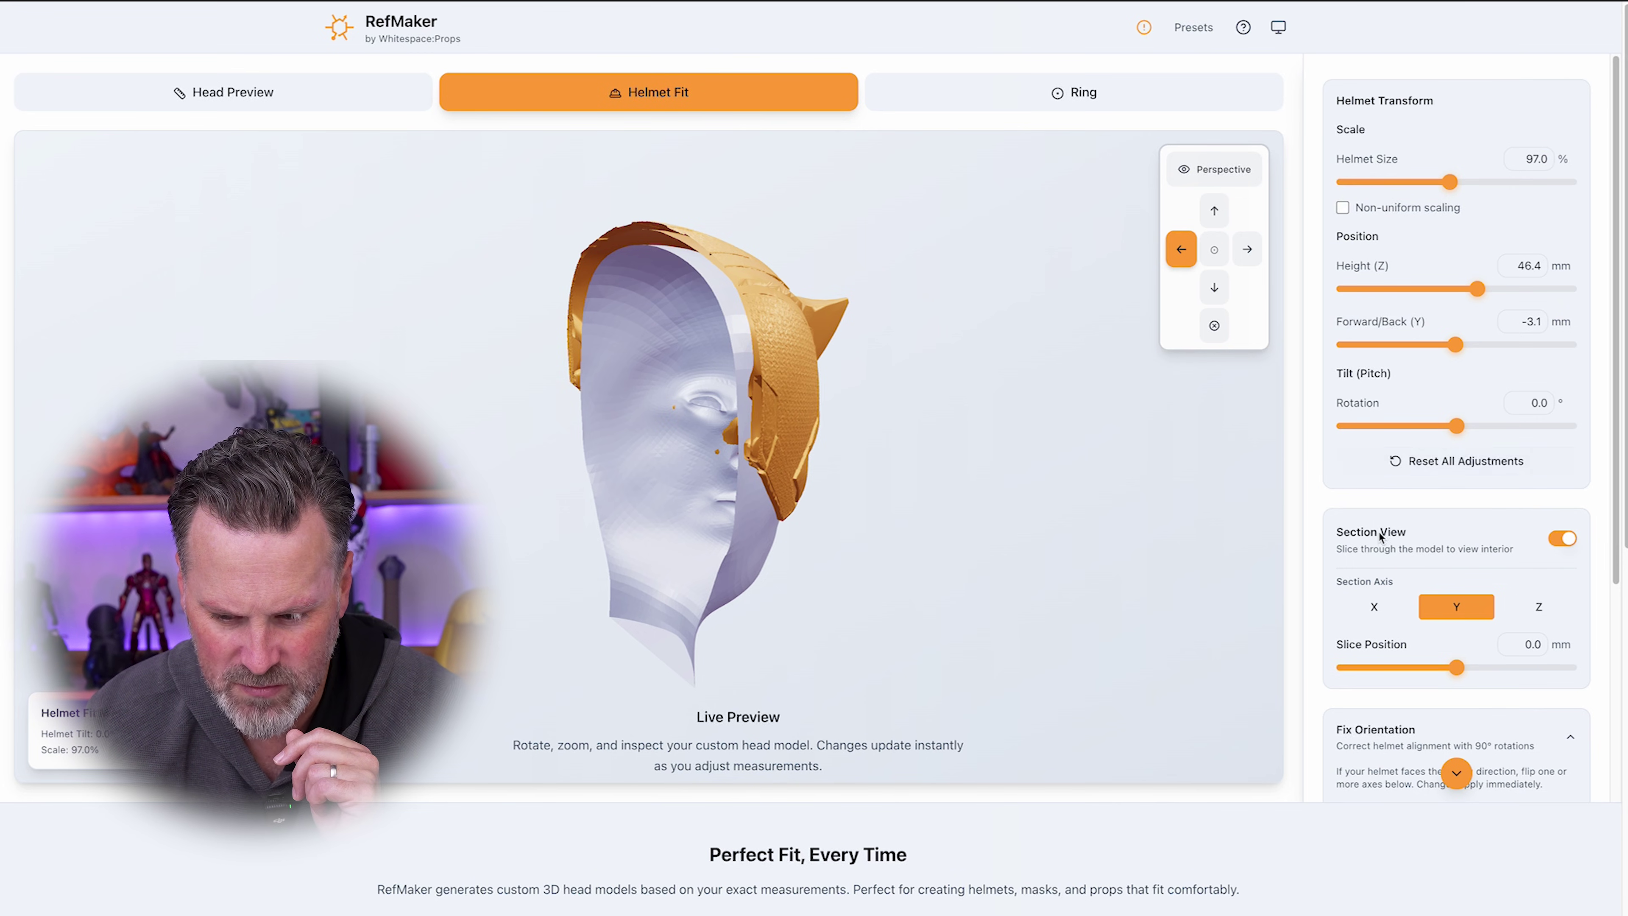
- Turn off the section view and set the Hat Line size ring's Z-axis position to -22 mm
click(1565, 541)
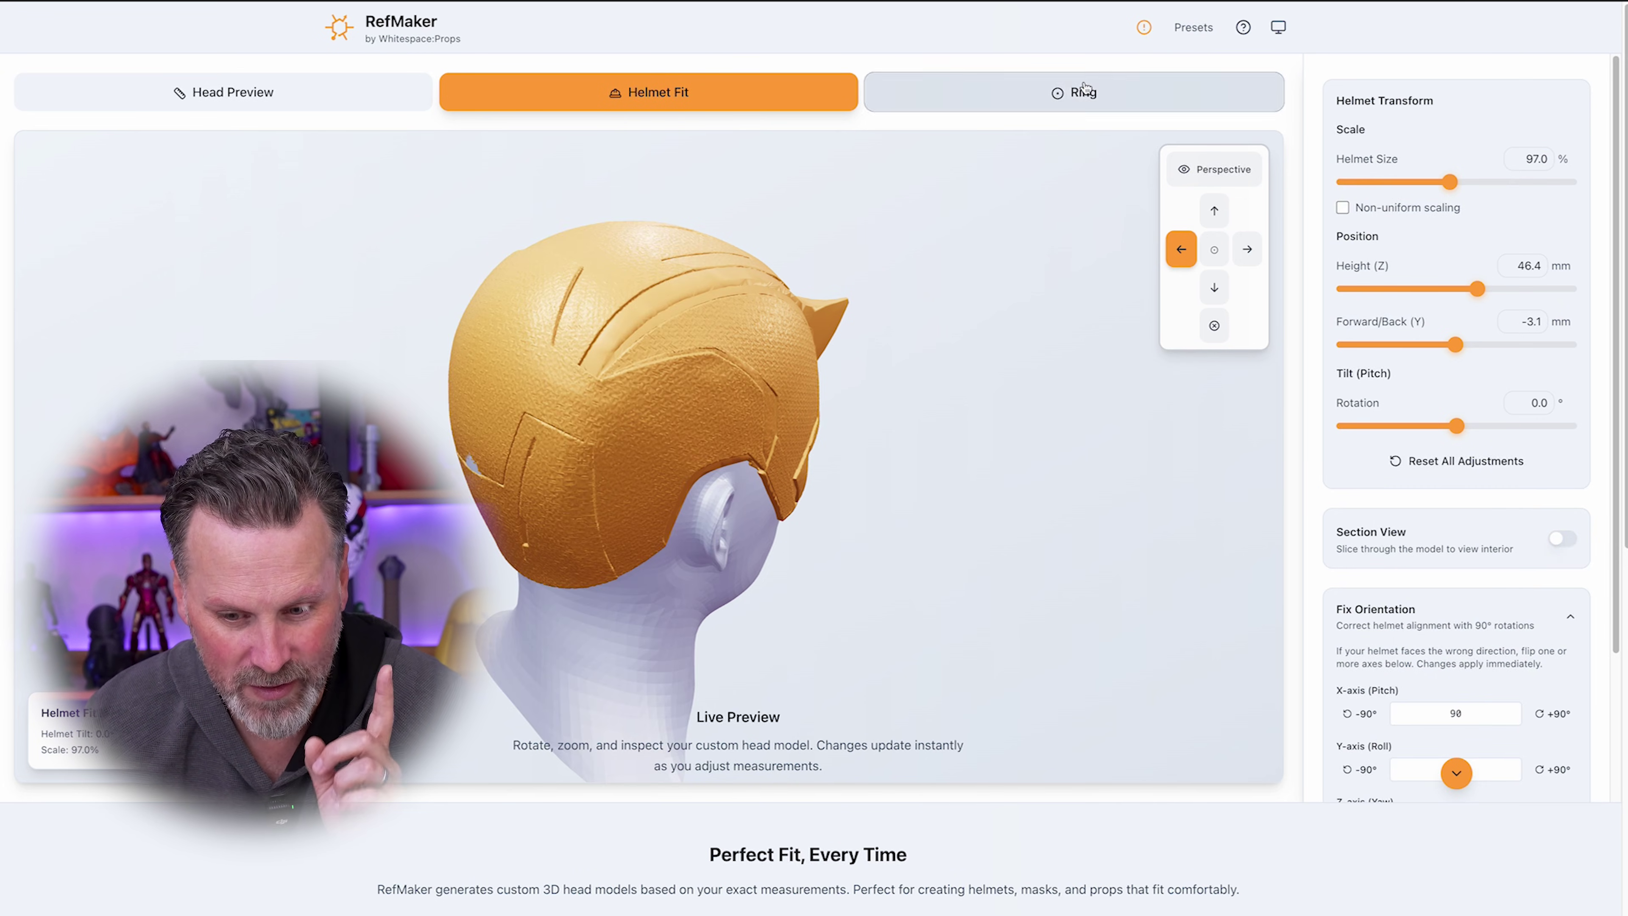
click(1025, 96)
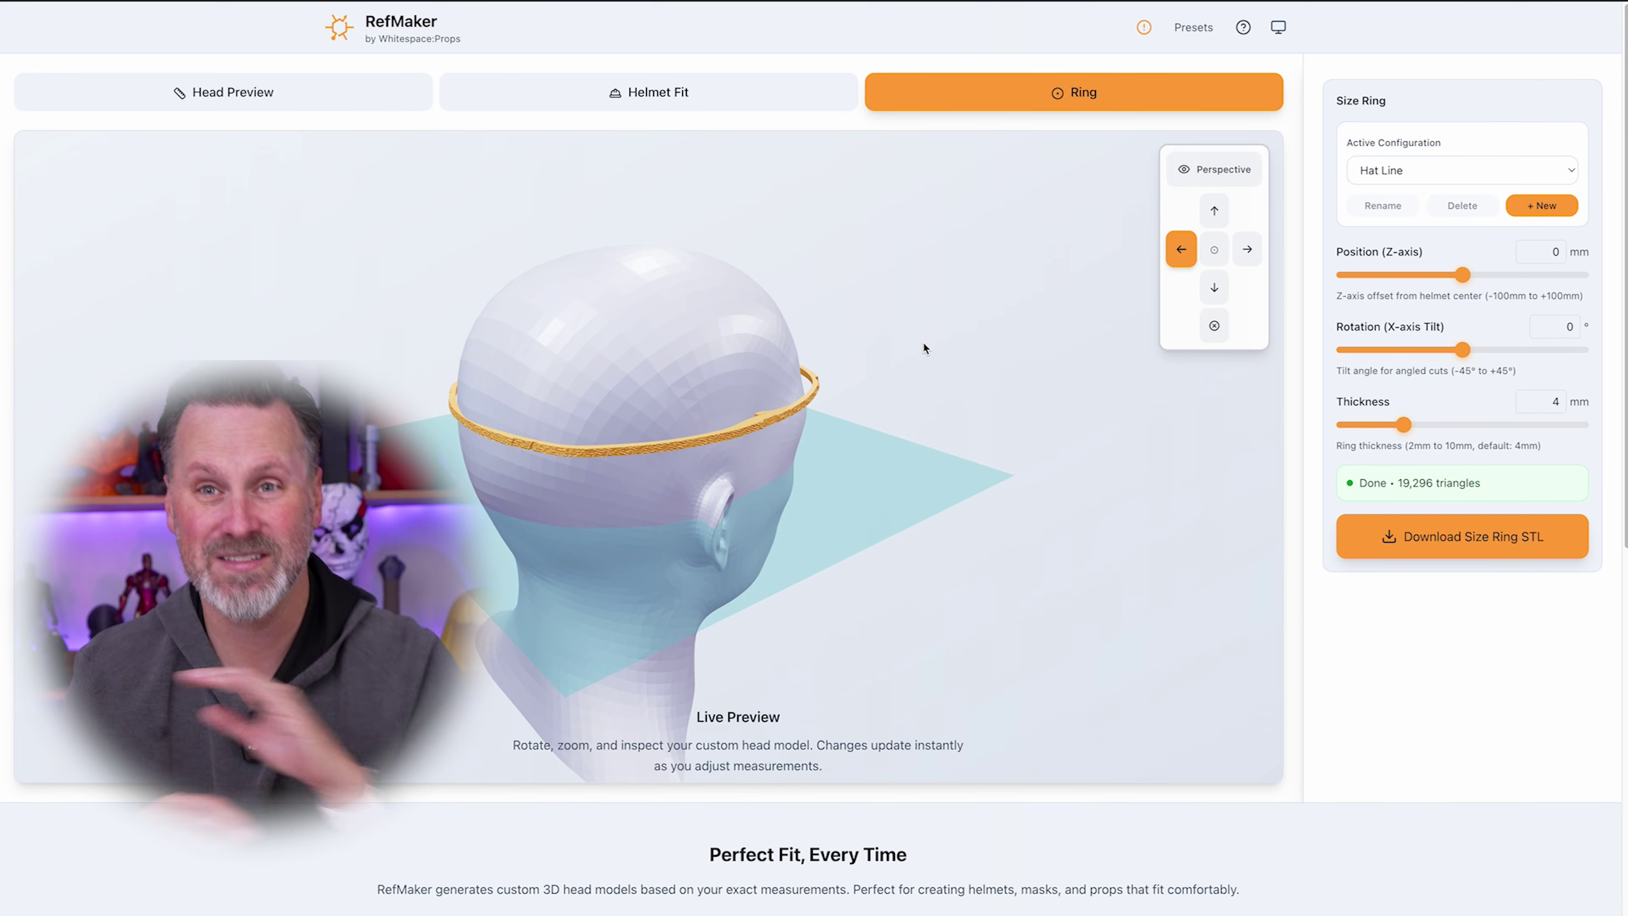
drag(1014, 375, 941, 330)
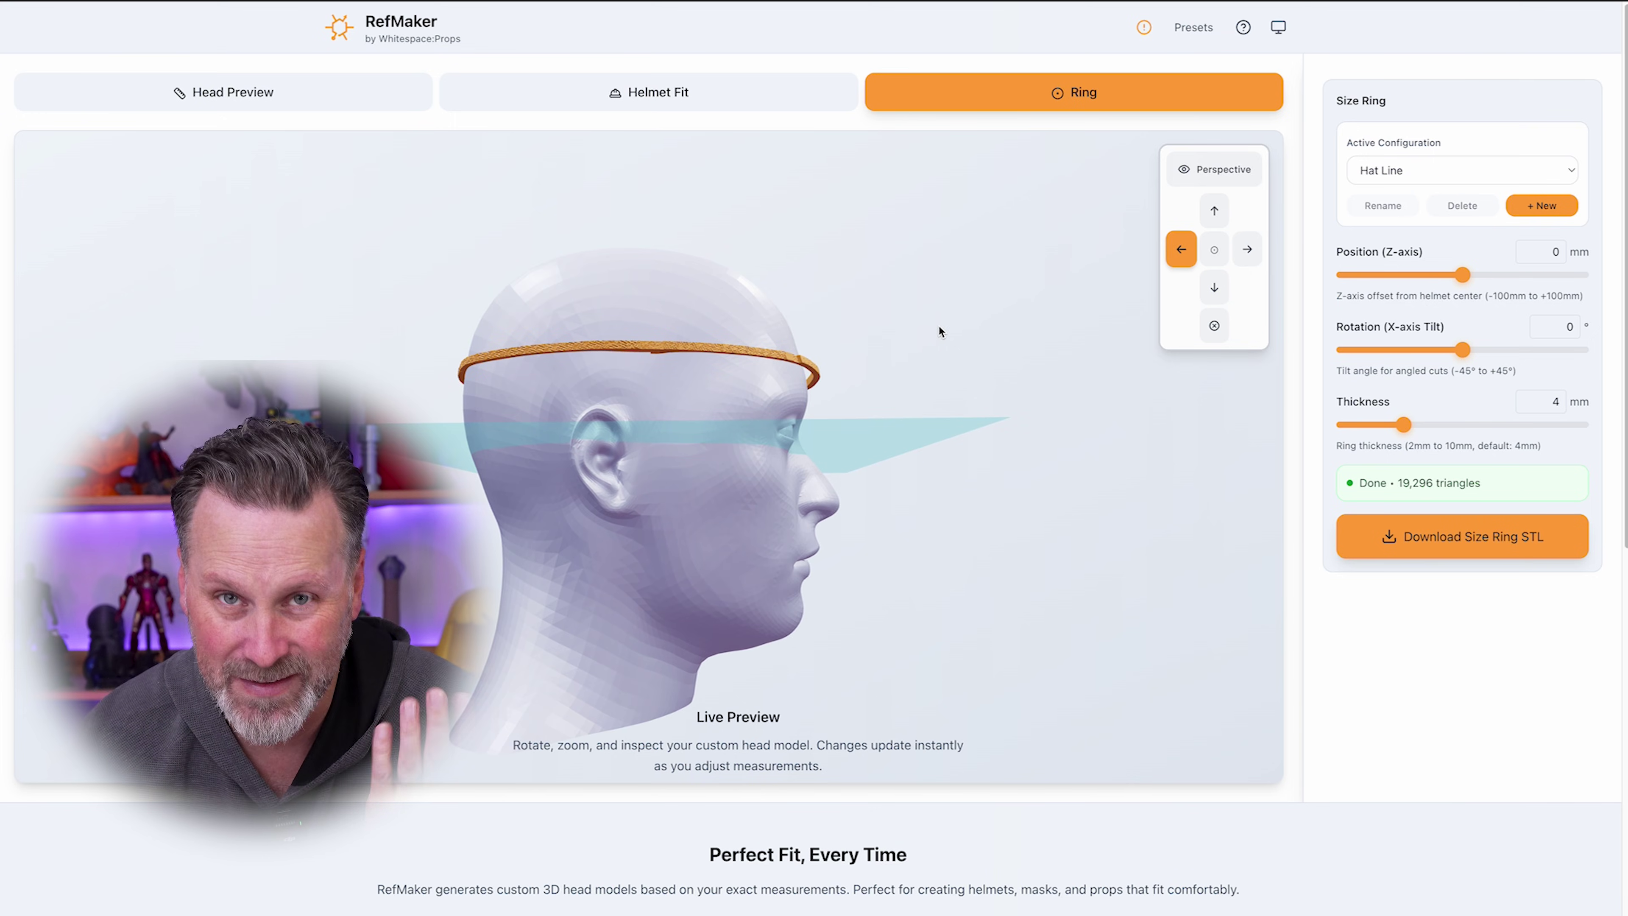
drag(956, 349, 1000, 365)
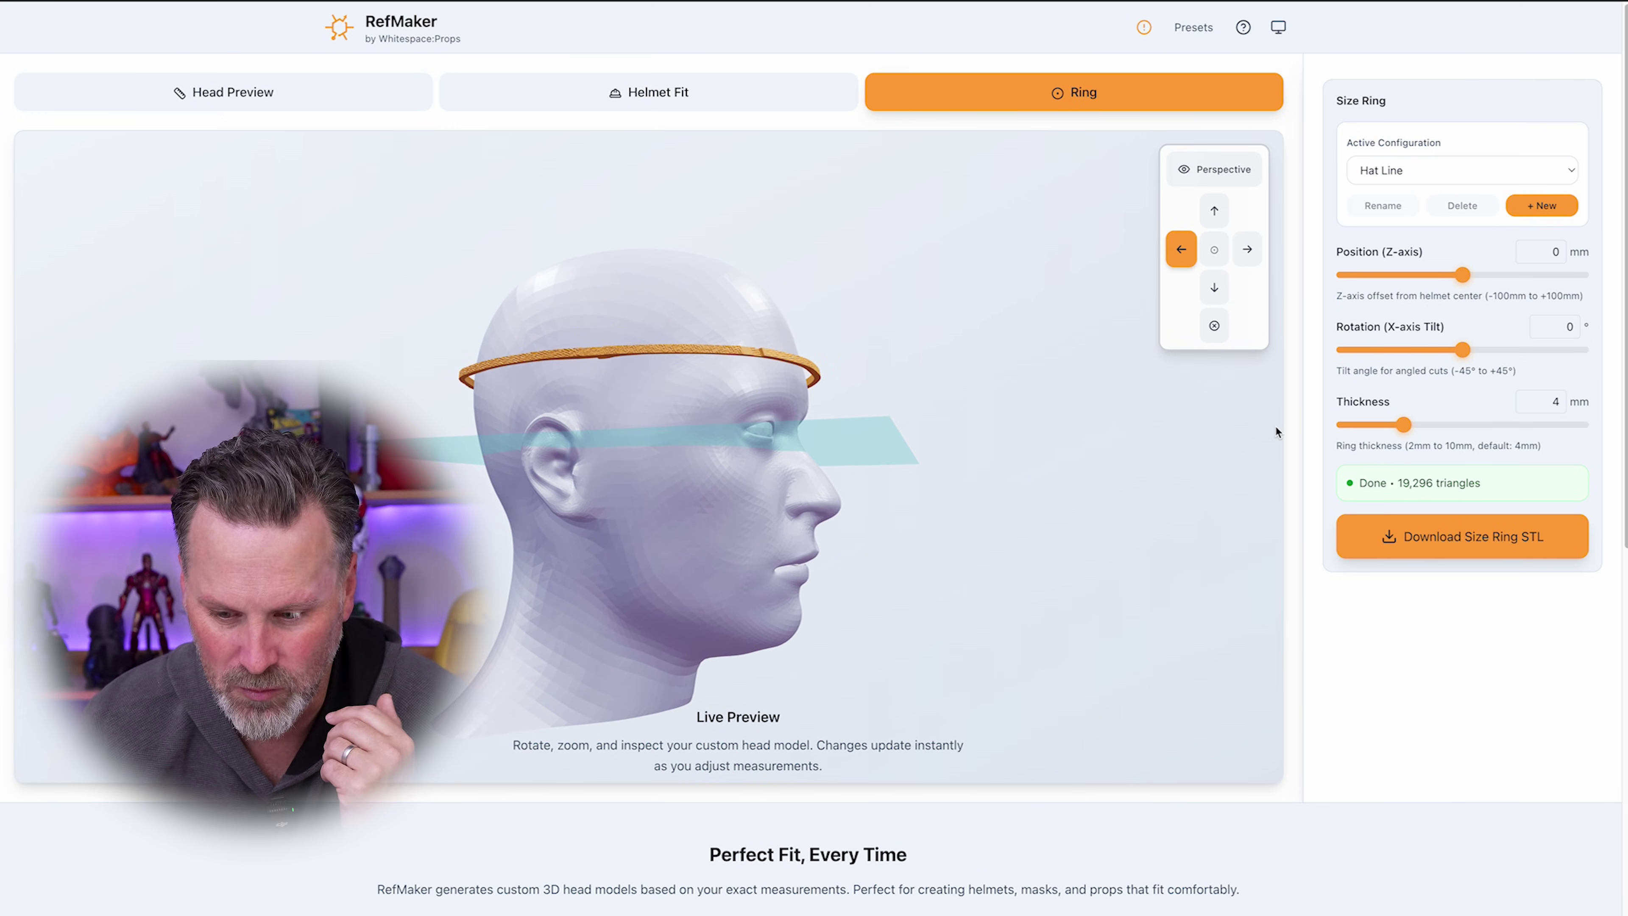
drag(1460, 275, 1438, 282)
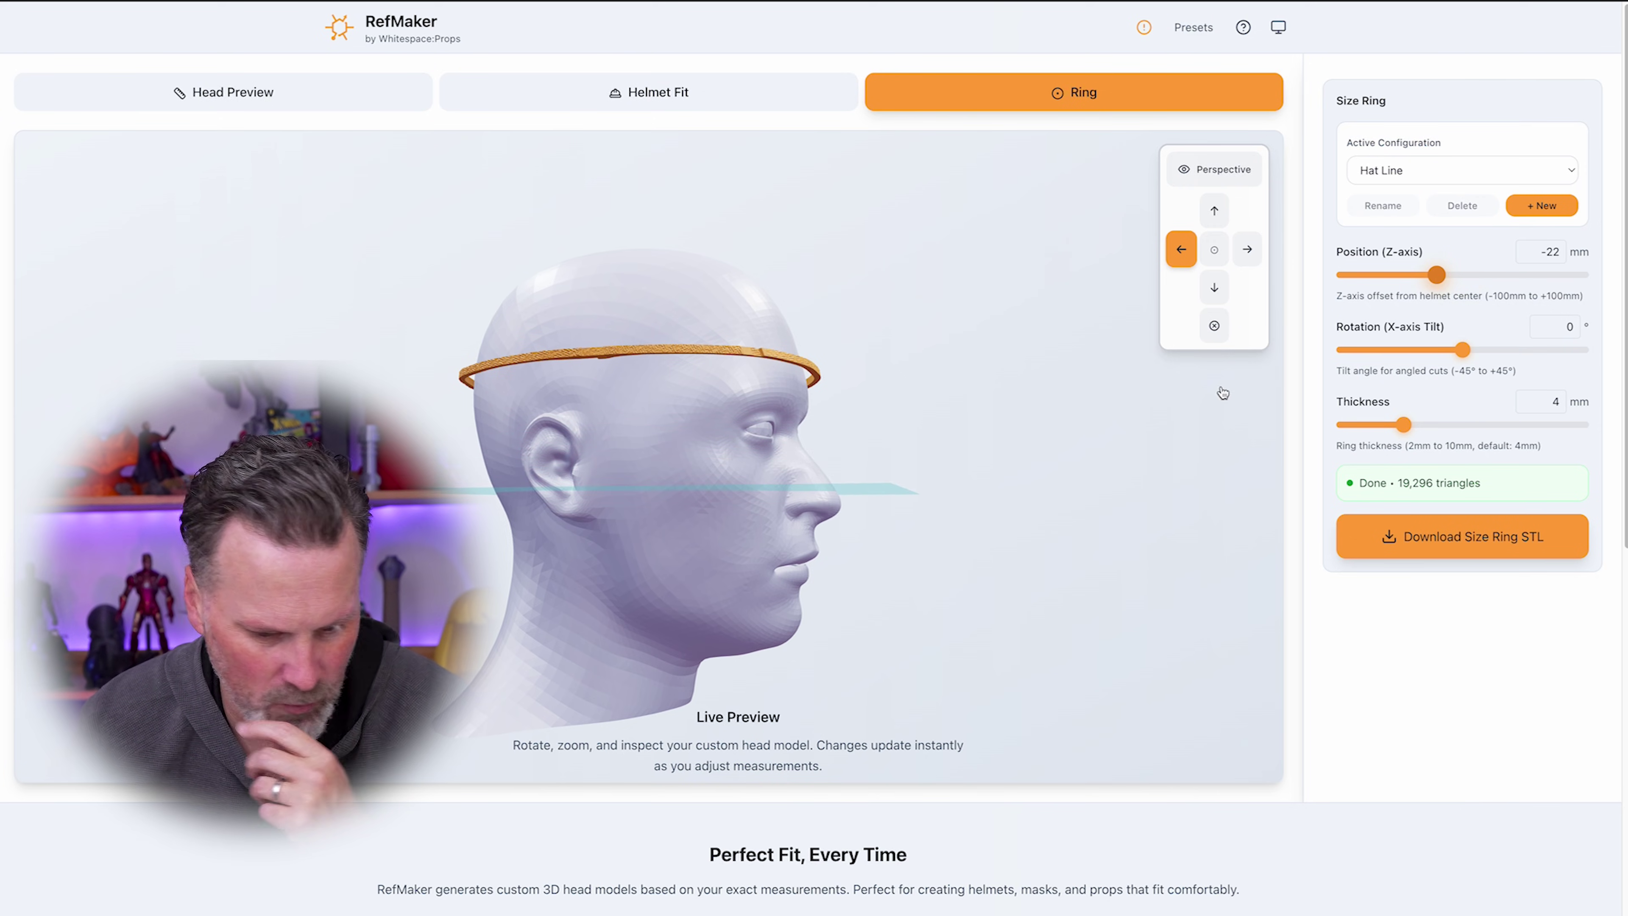
- Tilt the size ring 9° about the X-axis, set its Z position to -50 mm, and inspect it around the head
mouse_move(963, 420)
mouse_down()
mouse_move(918, 422)
mouse_move(941, 456)
mouse_move(912, 455)
mouse_move(941, 457)
mouse_move(974, 424)
mouse_move(945, 451)
mouse_move(960, 437)
mouse_up()
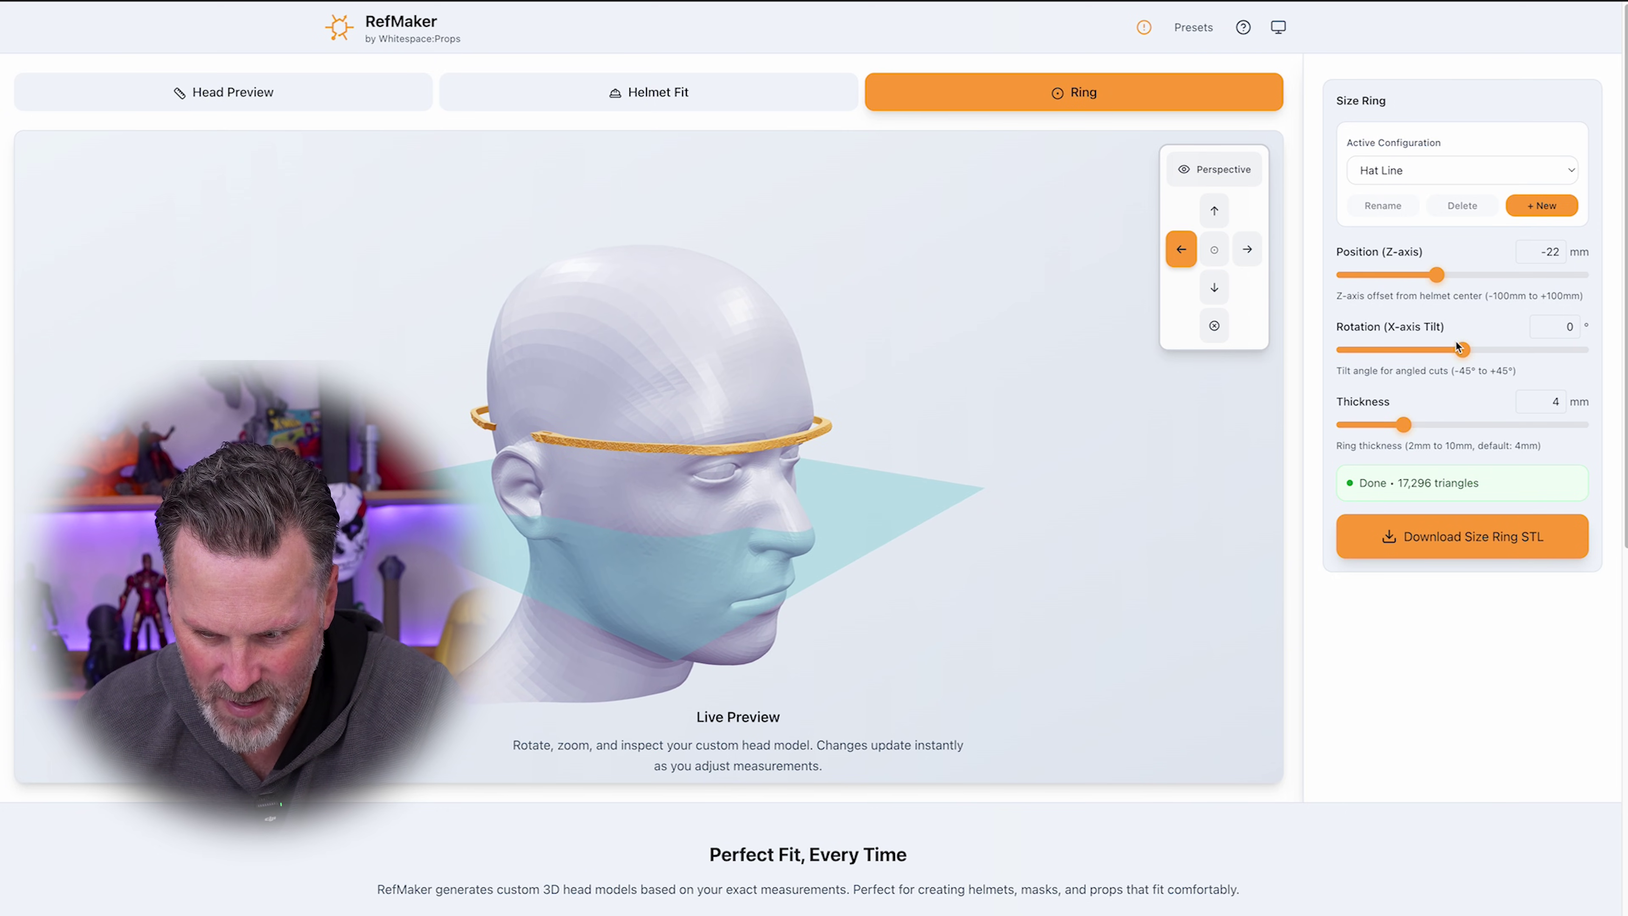
drag(1467, 357, 1476, 354)
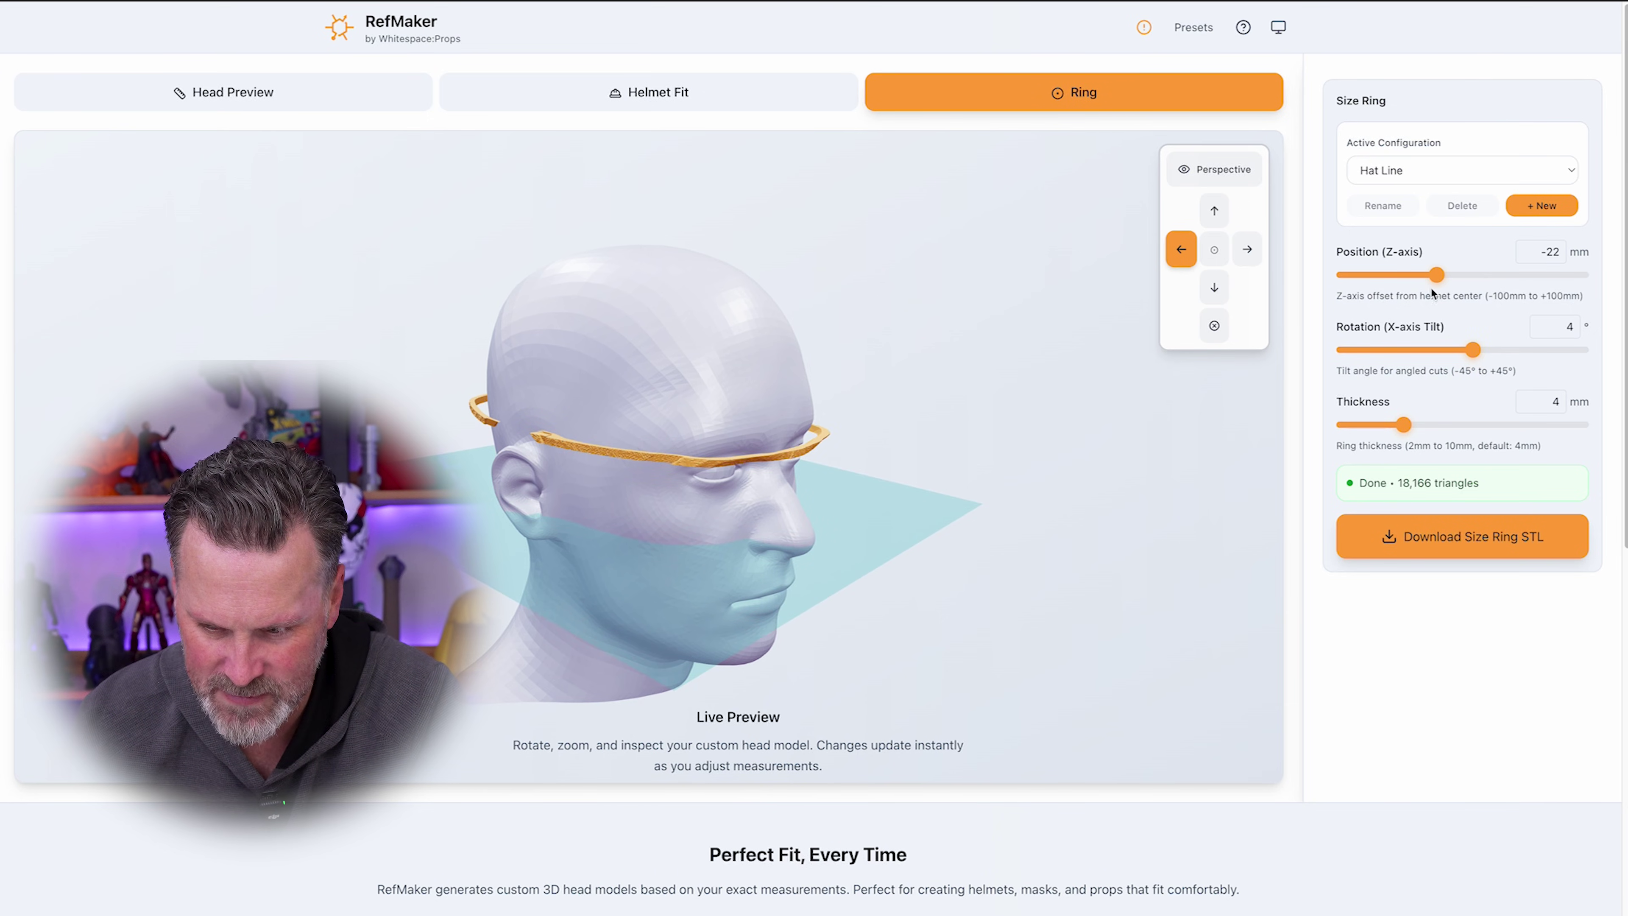
drag(1436, 275, 1404, 276)
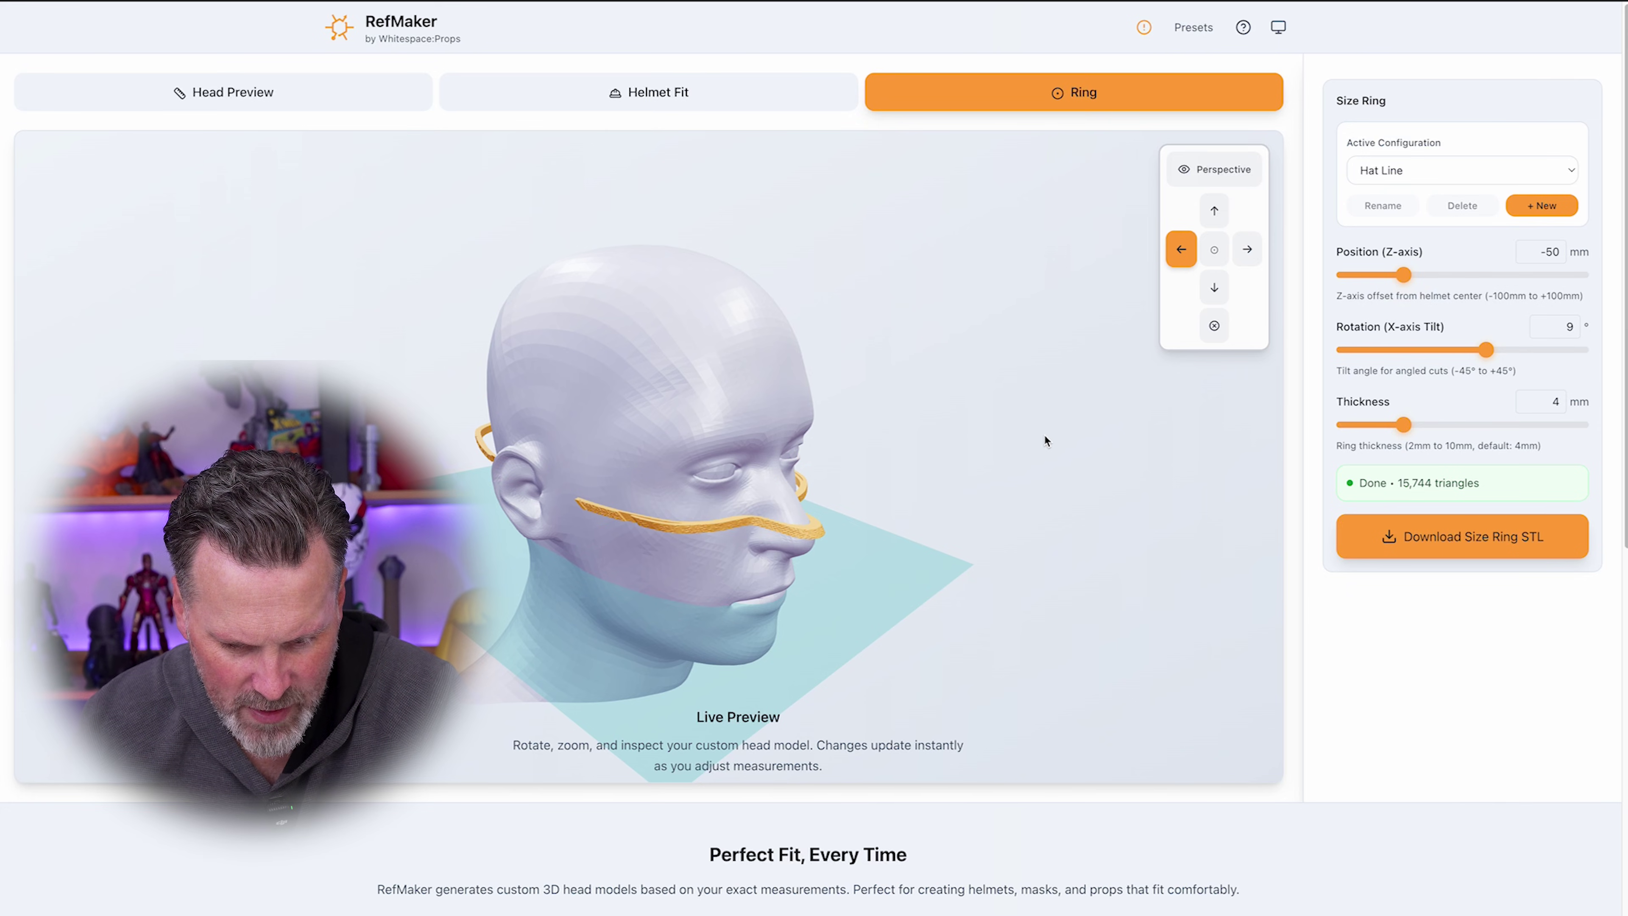
drag(1044, 435, 1074, 410)
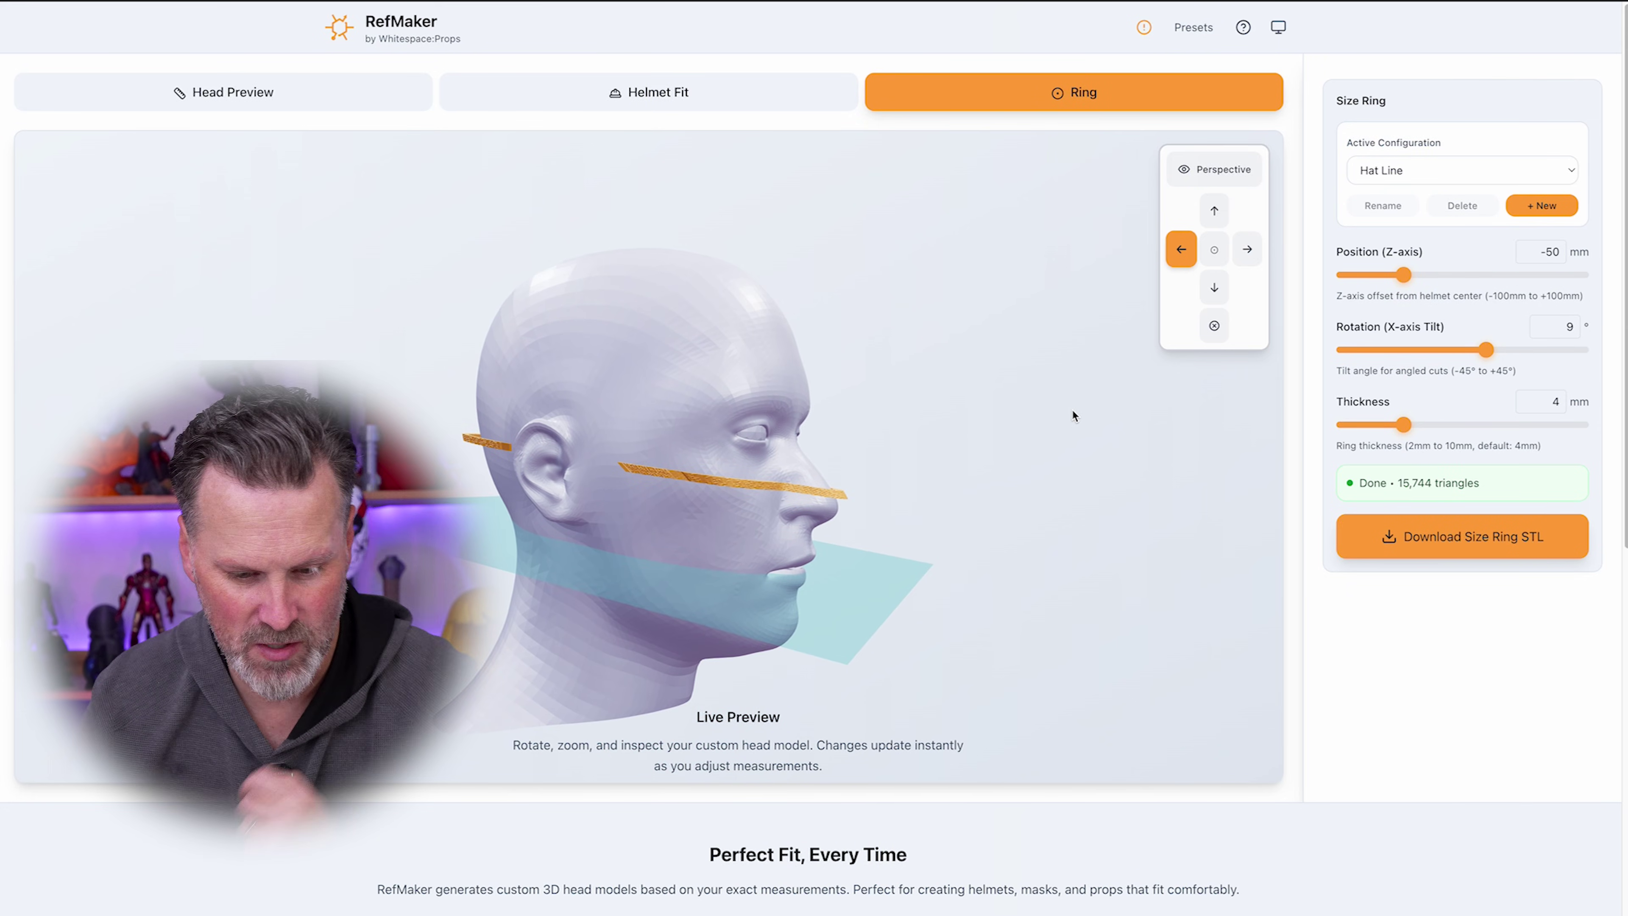
drag(1003, 433, 812, 450)
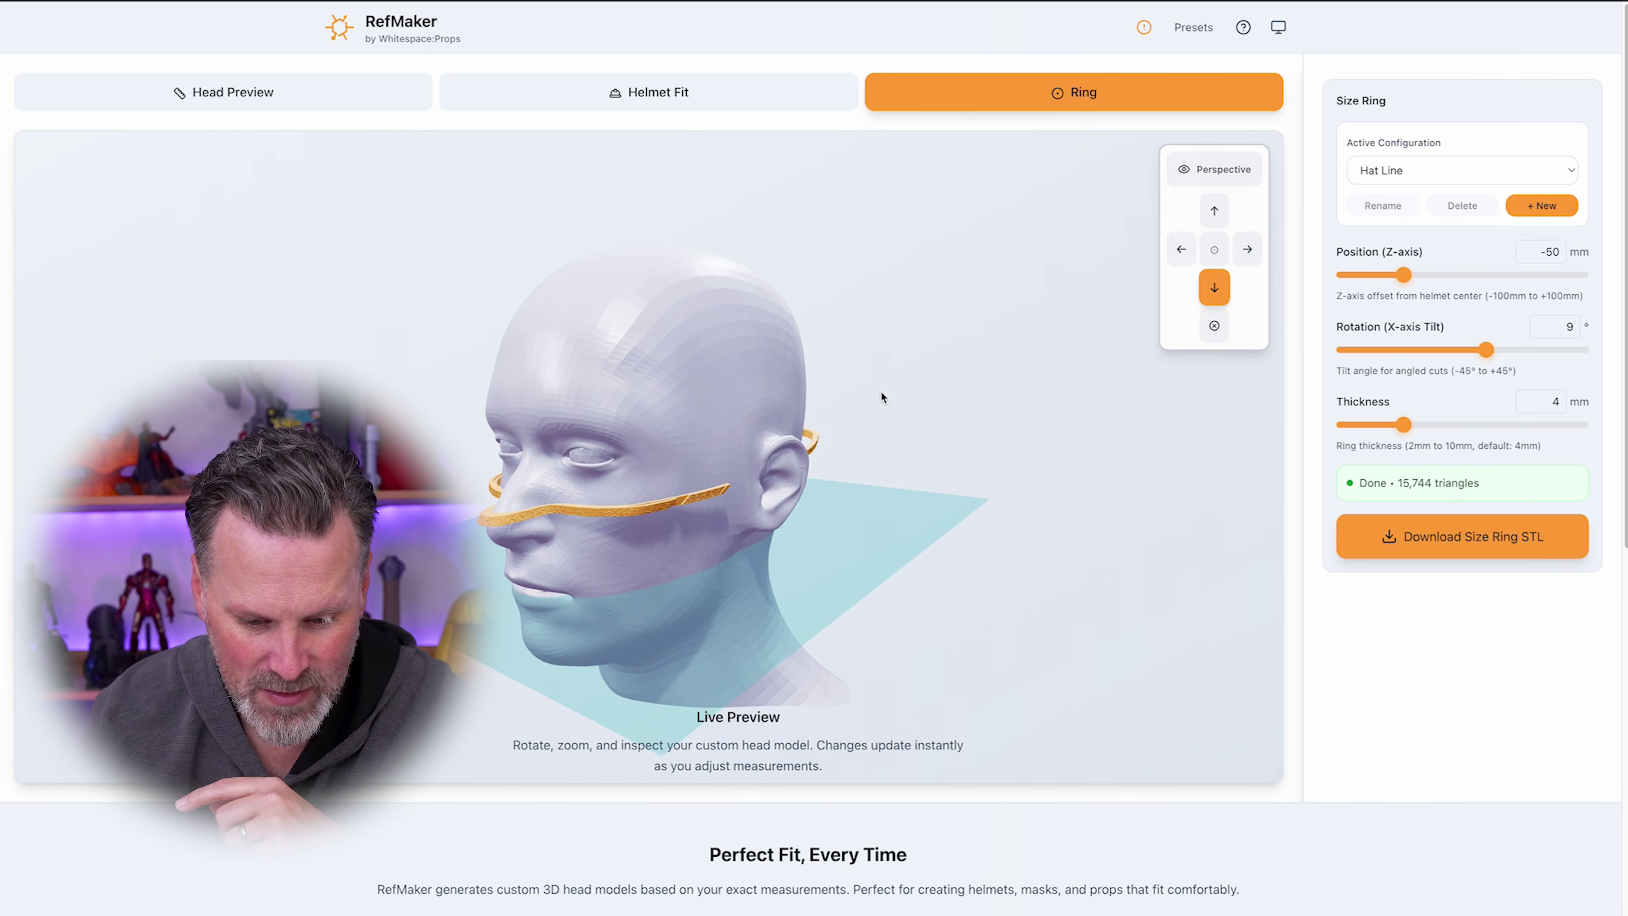
drag(880, 397, 893, 468)
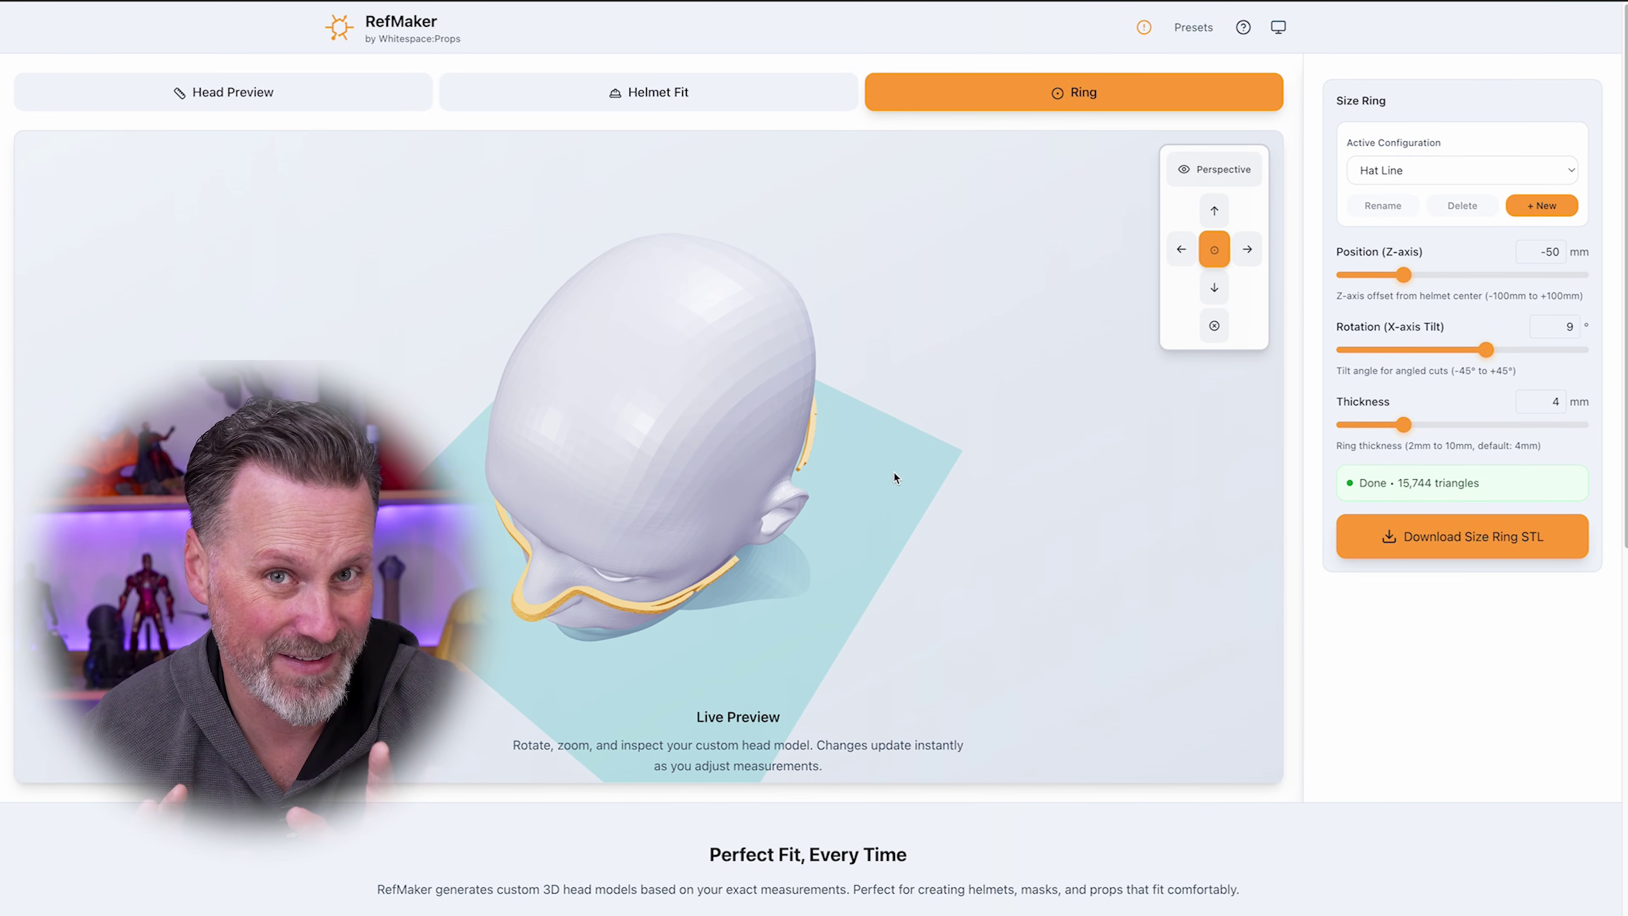
drag(895, 472, 1035, 398)
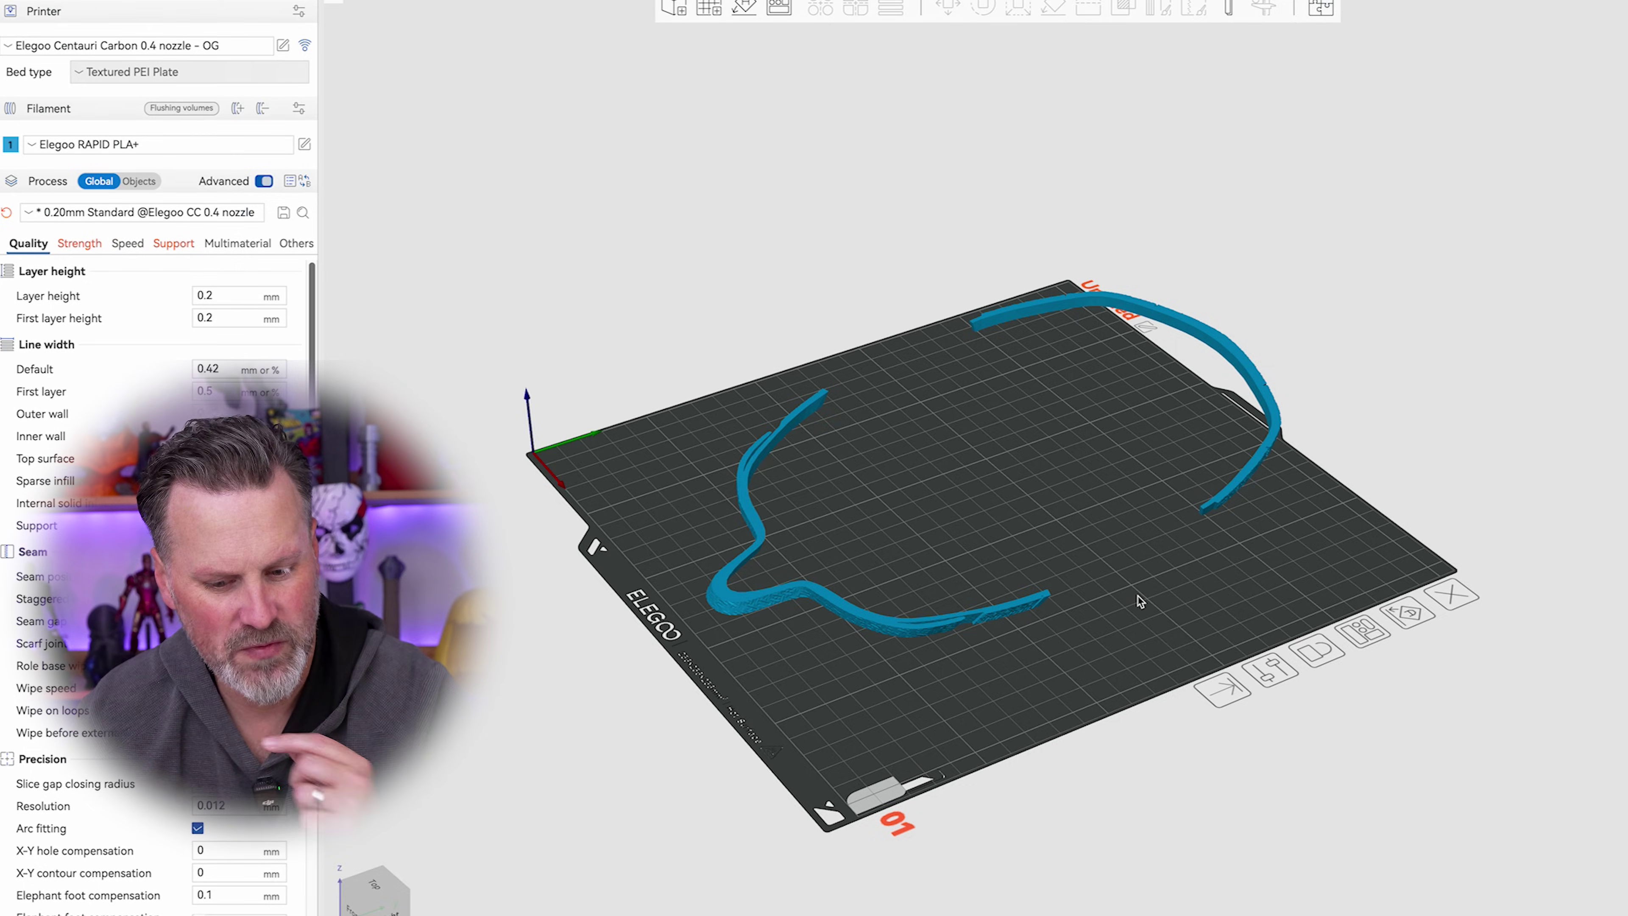
- Switch to the slicer and lay the imported two-piece size ring flat on the build plate
click(932, 401)
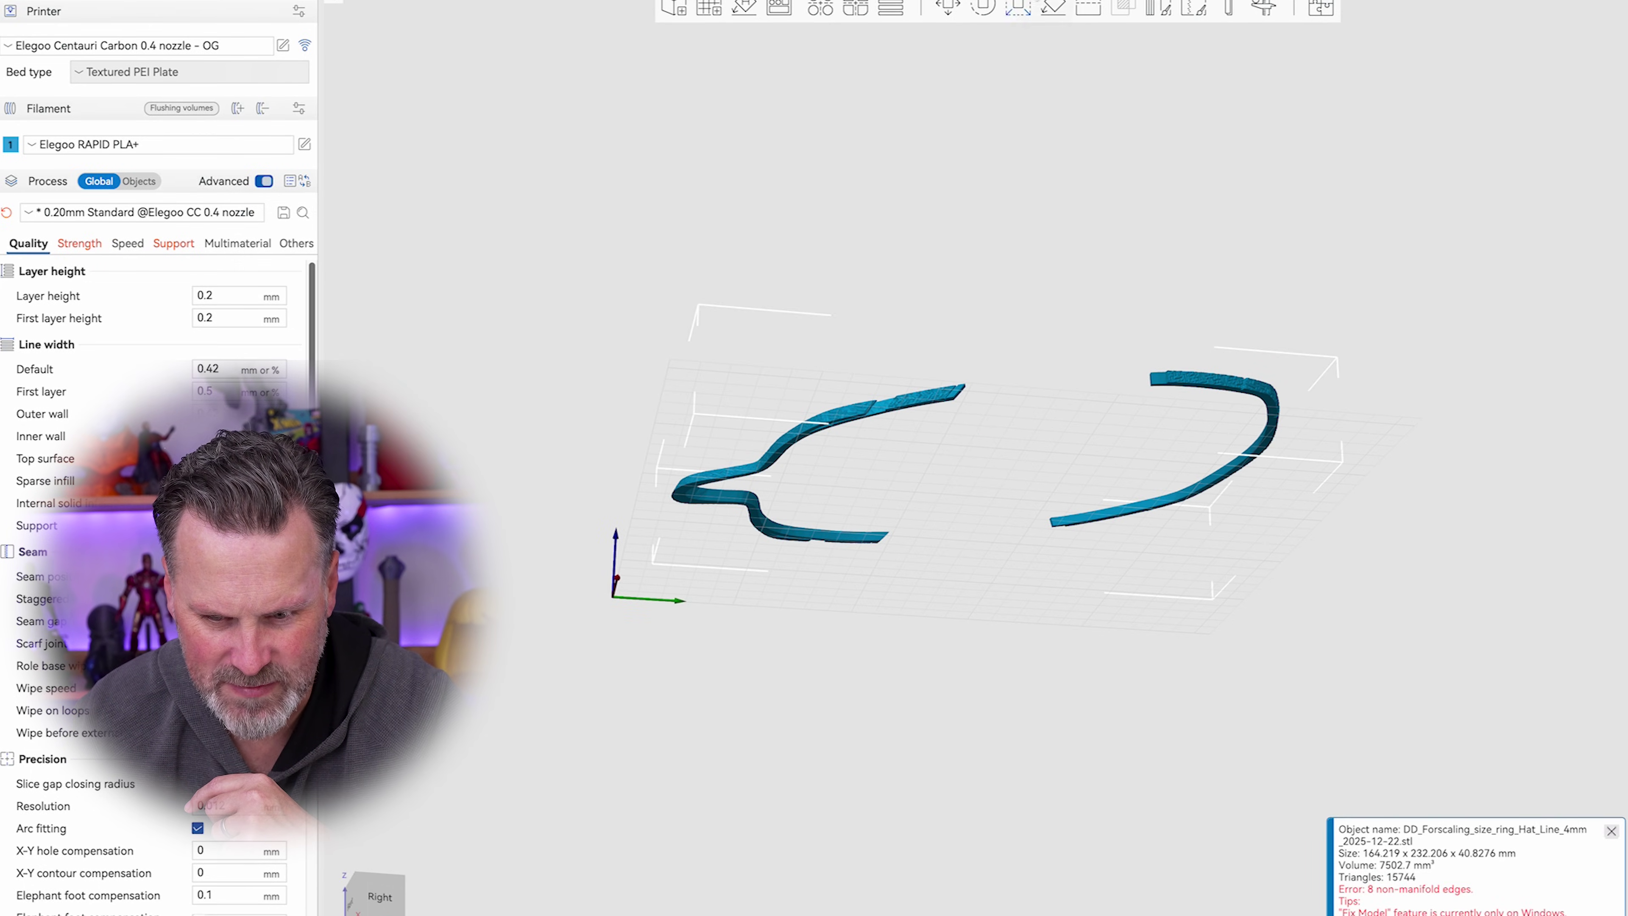
key(f)
click(956, 437)
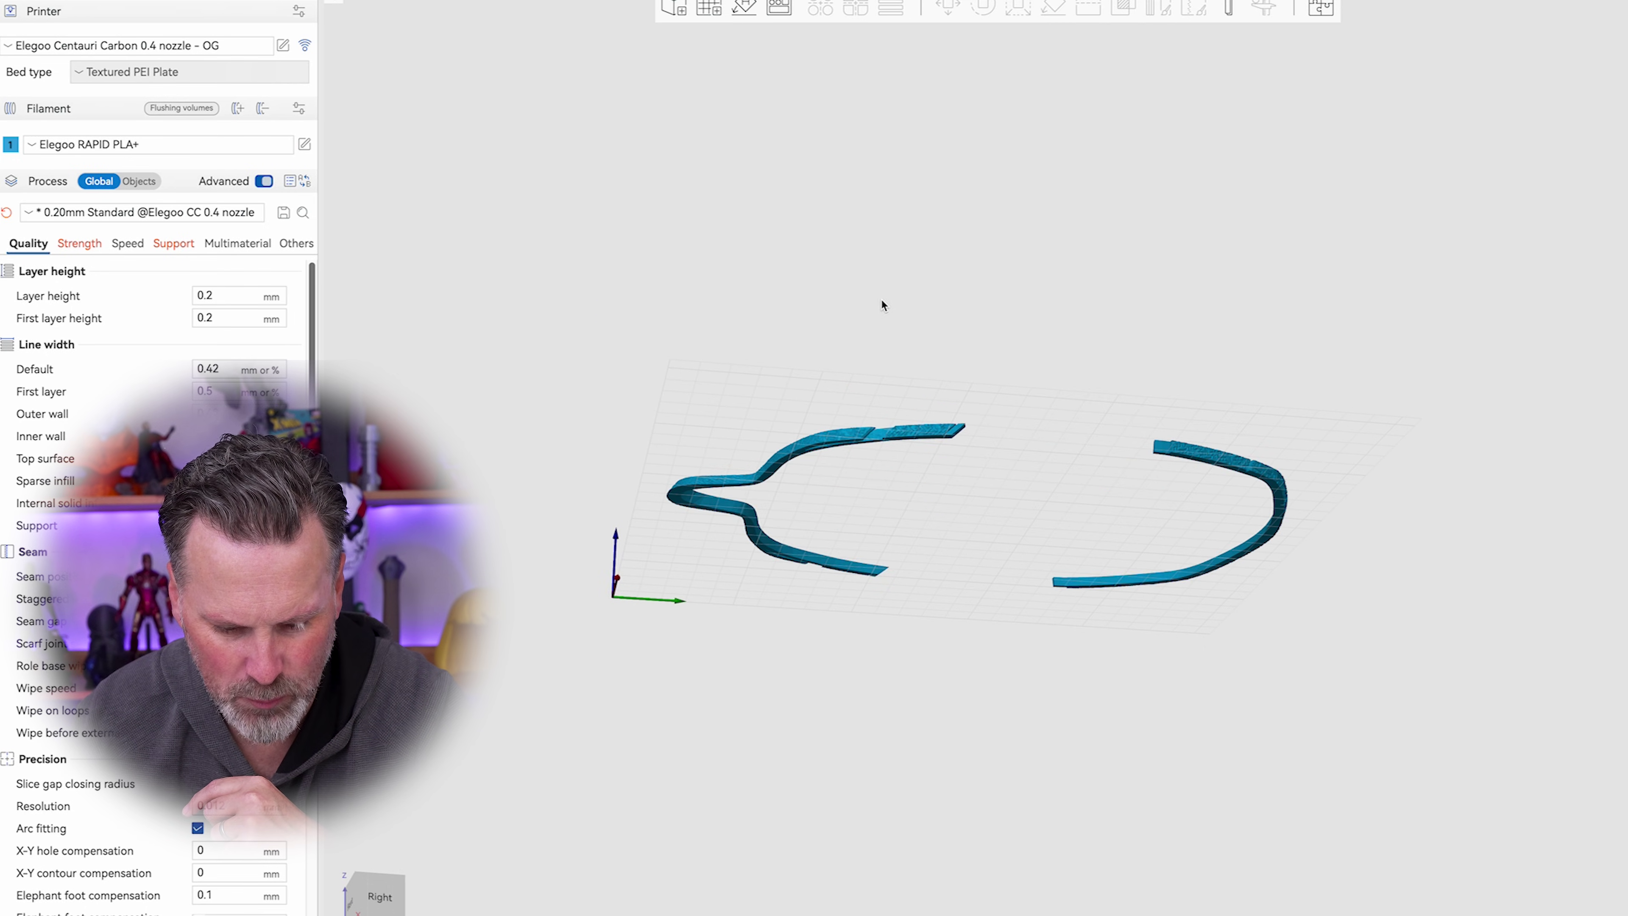
key(1)
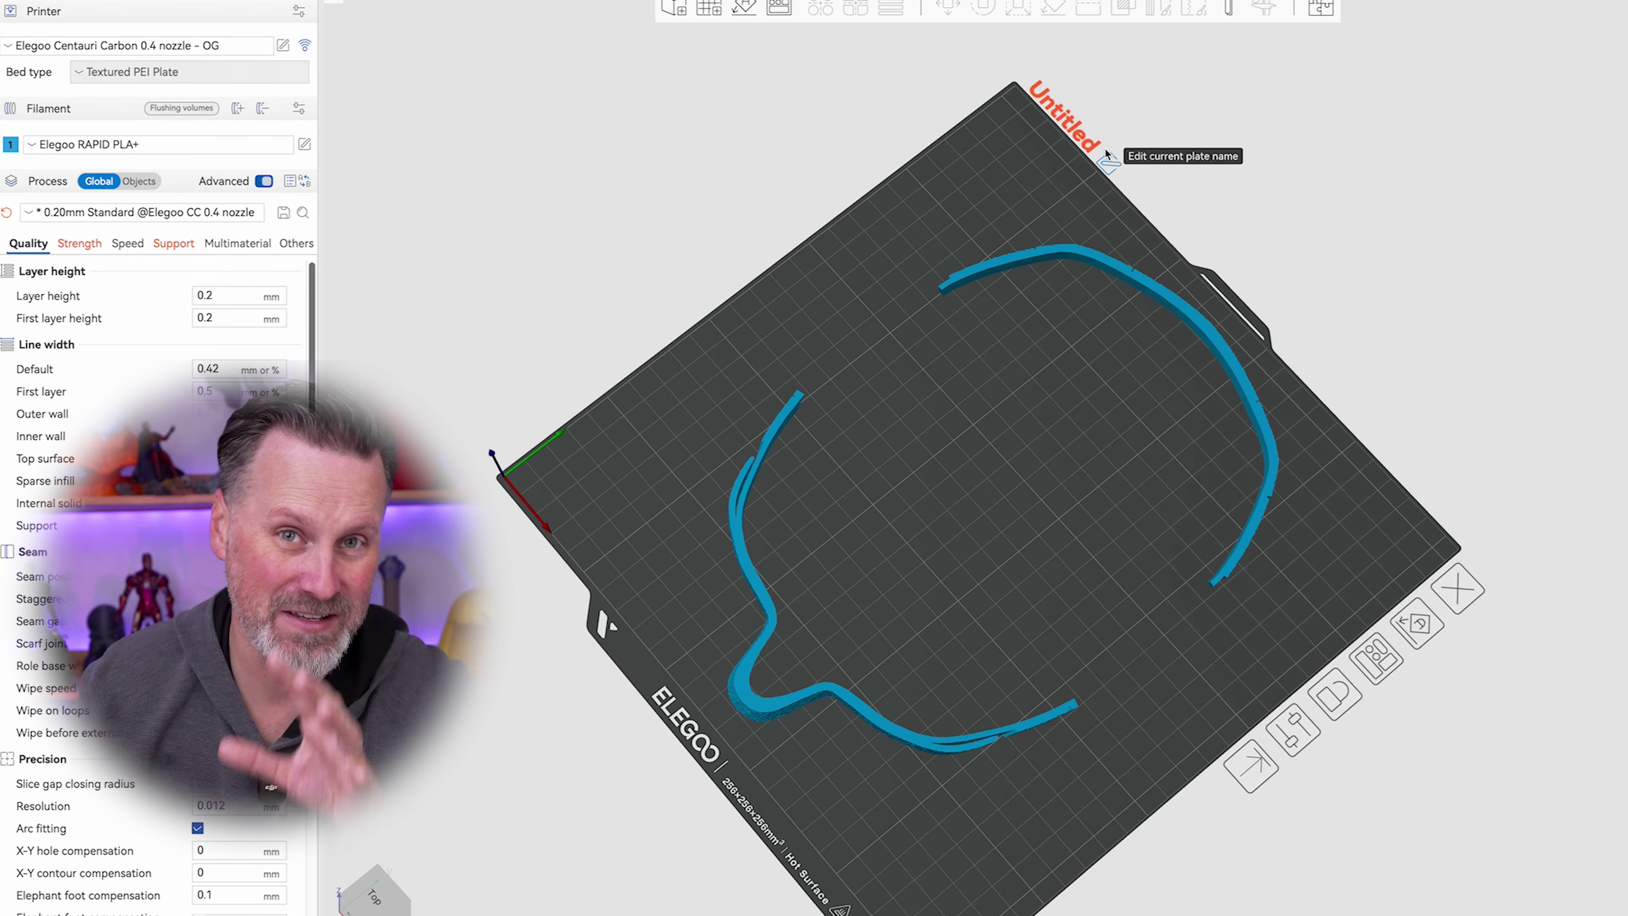
- Add a cube primitive to the build plate and scale it down to a thin bar
drag(899, 262, 901, 284)
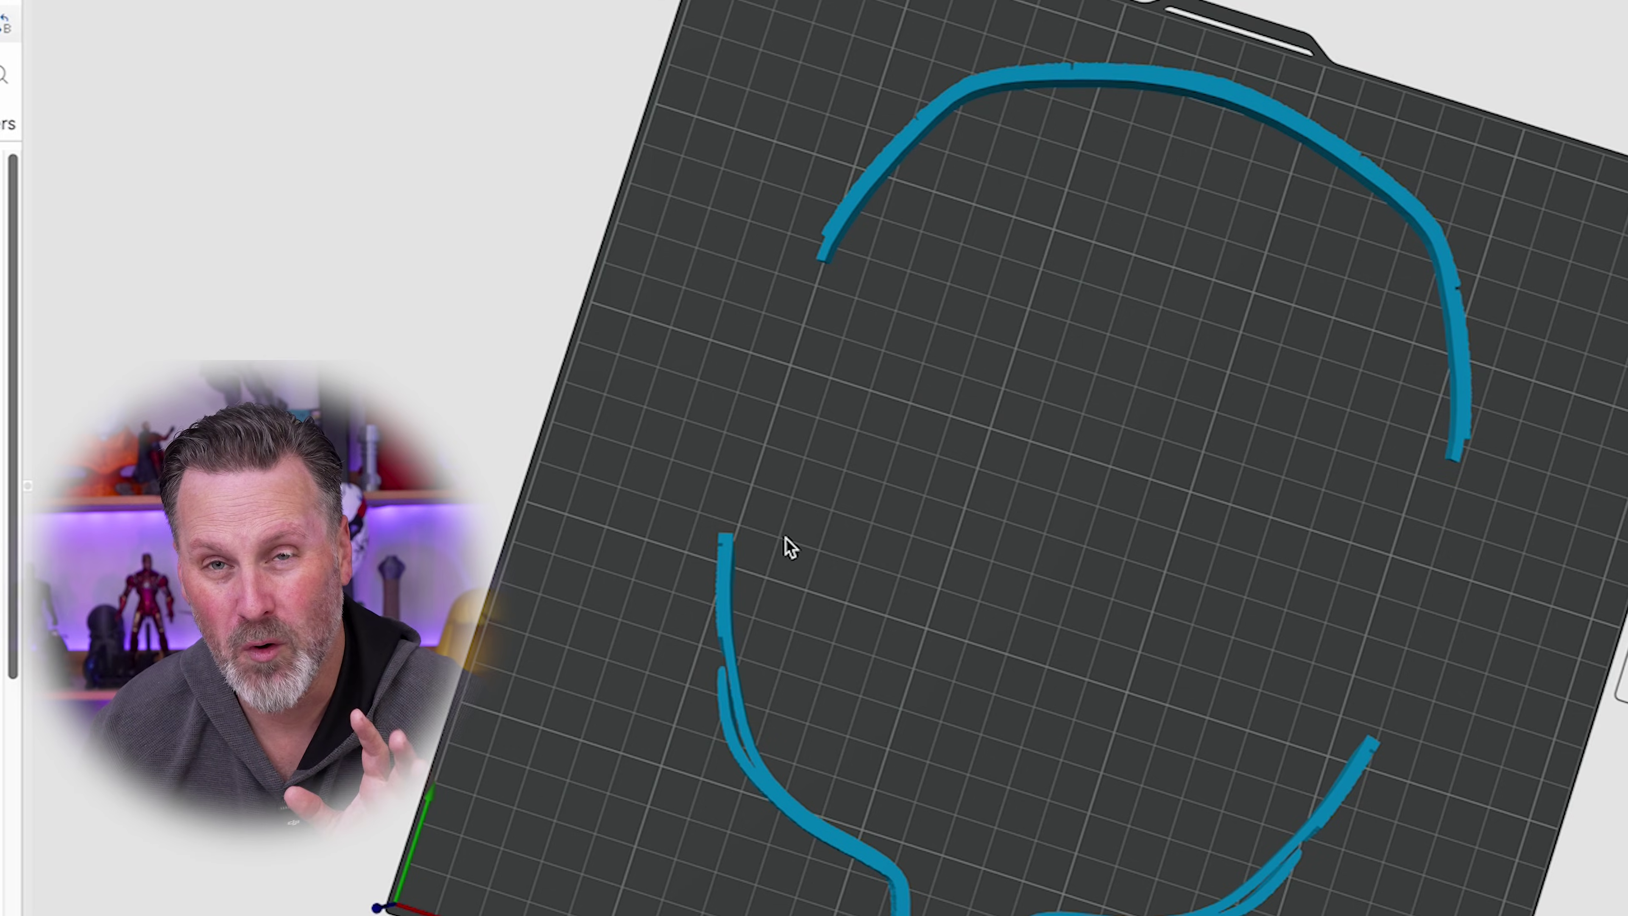
right_click(760, 520)
right_click(719, 411)
mouse_move(806, 536)
click(907, 536)
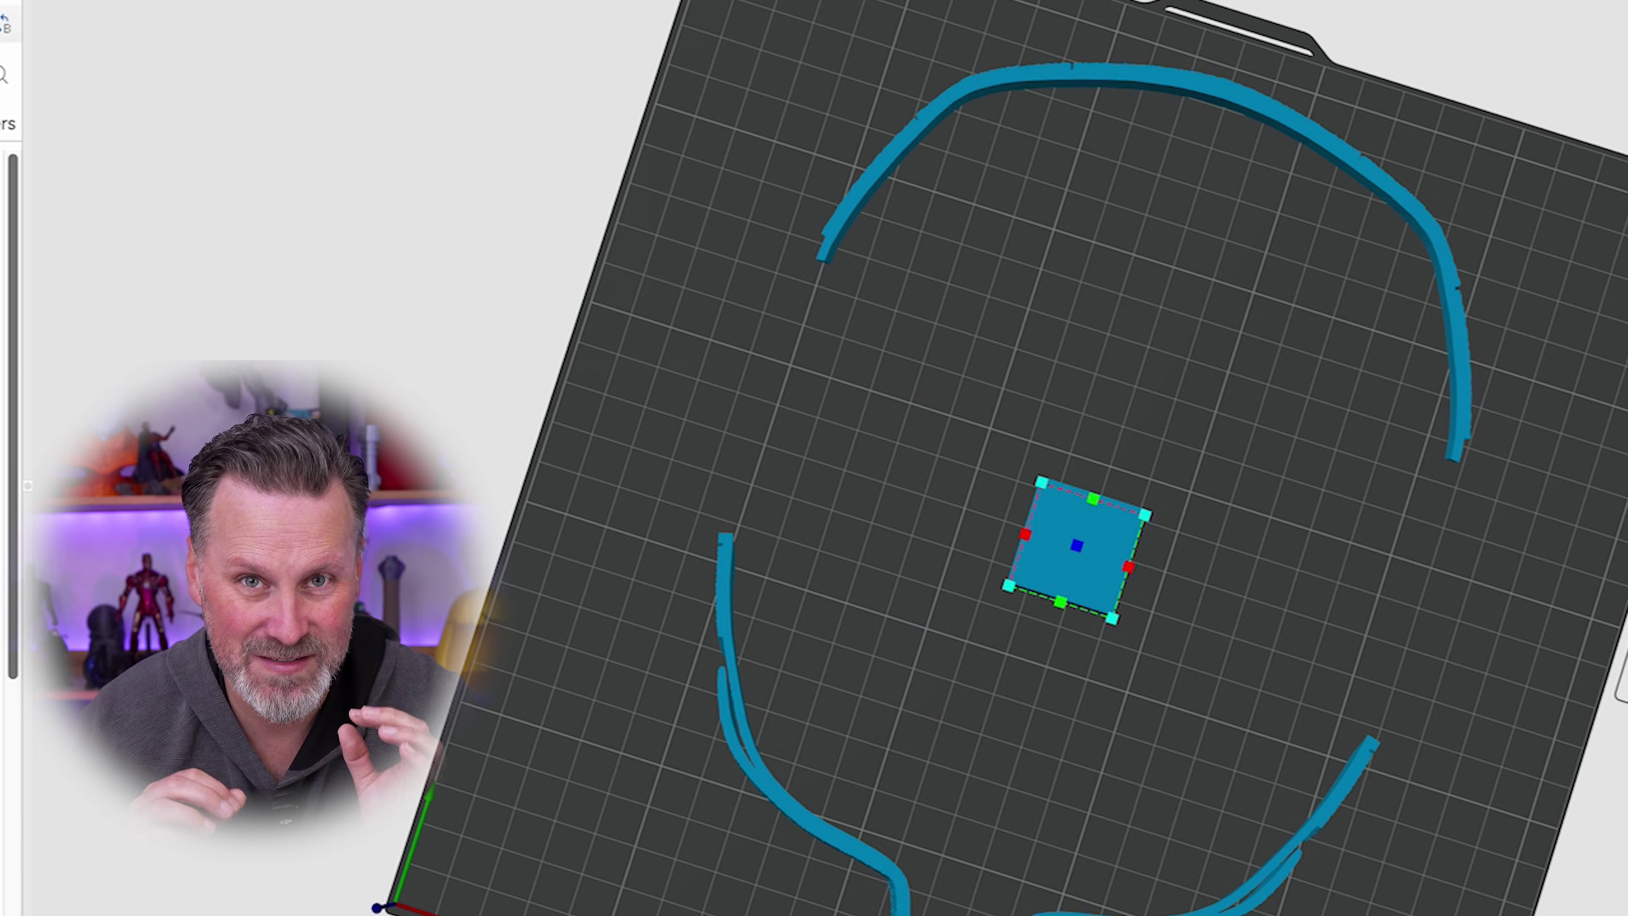
key(m)
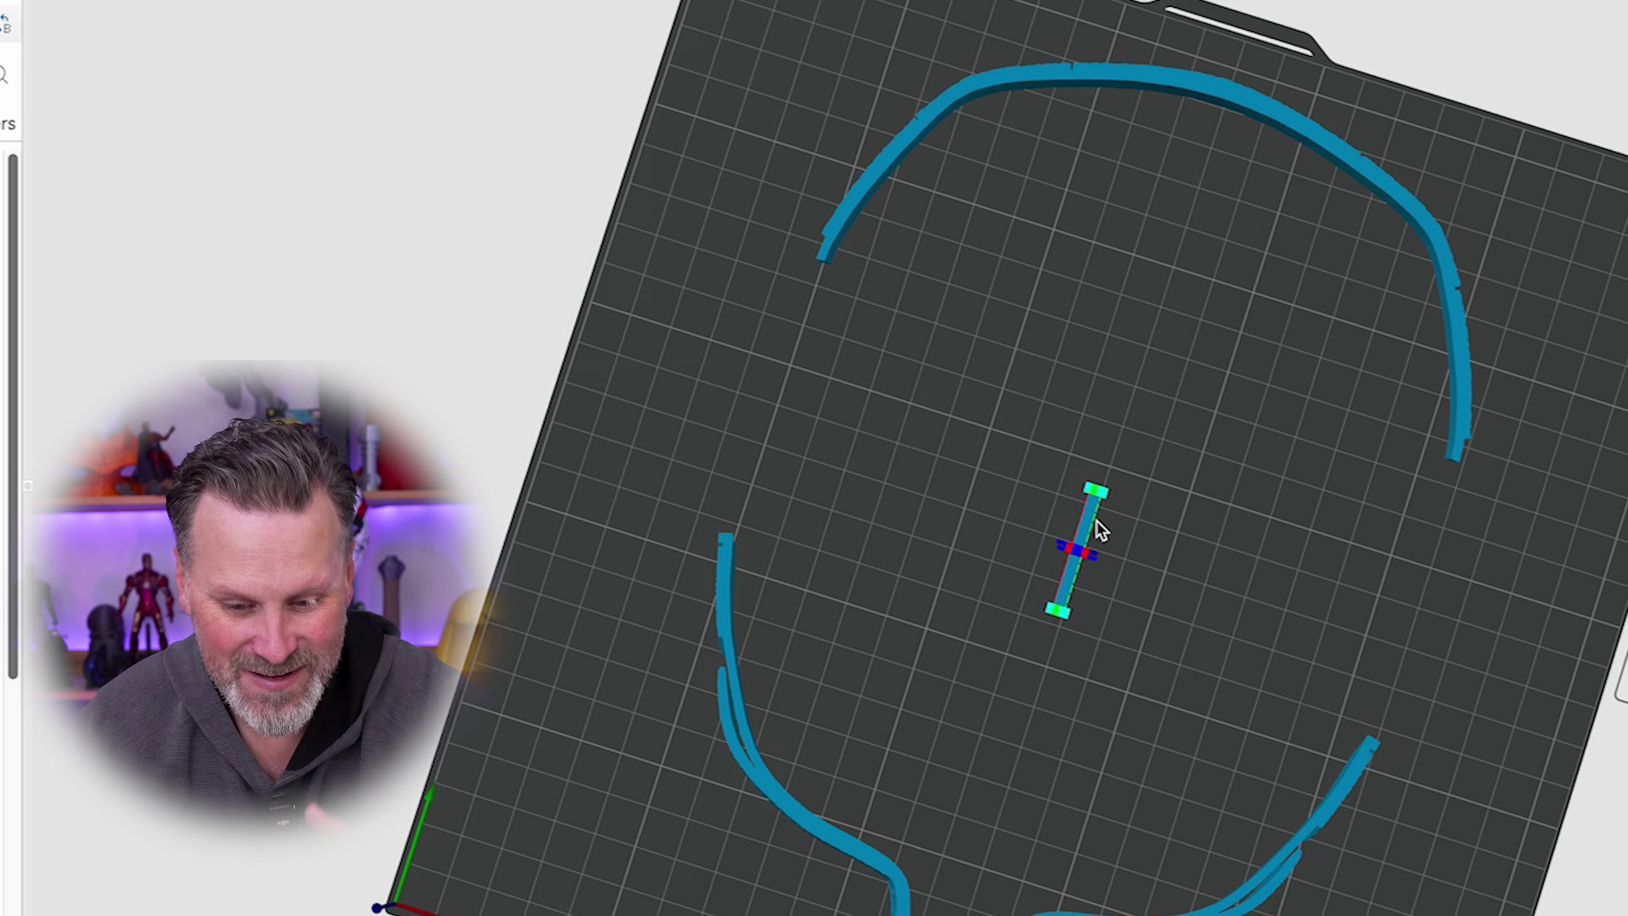
- Move the thin bar into the ring's left gap and rotate it in line with the end of the front piece
drag(1095, 527, 770, 449)
key(r)
mouse_move(844, 490)
mouse_down()
mouse_move(858, 489)
mouse_move(829, 496)
mouse_up()
click(883, 411)
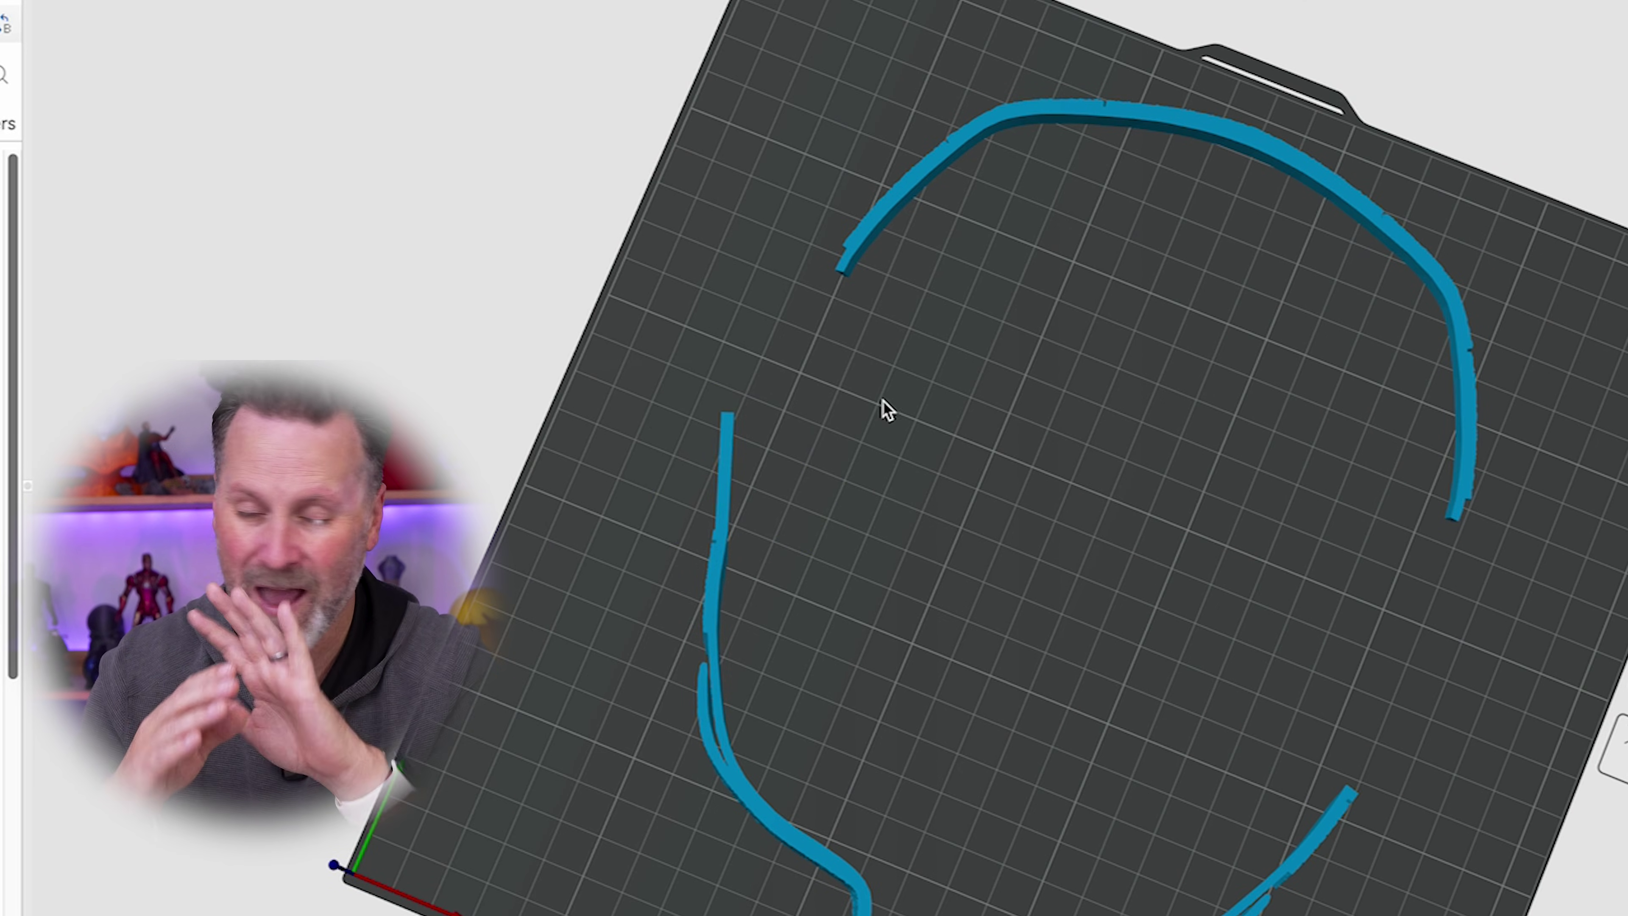
- Place a second copy of the bar at the end of the first and angle it to continue the ring's left side
click(721, 428)
drag(722, 427, 721, 324)
key(r)
drag(822, 449, 811, 444)
key(Escape)
click(964, 369)
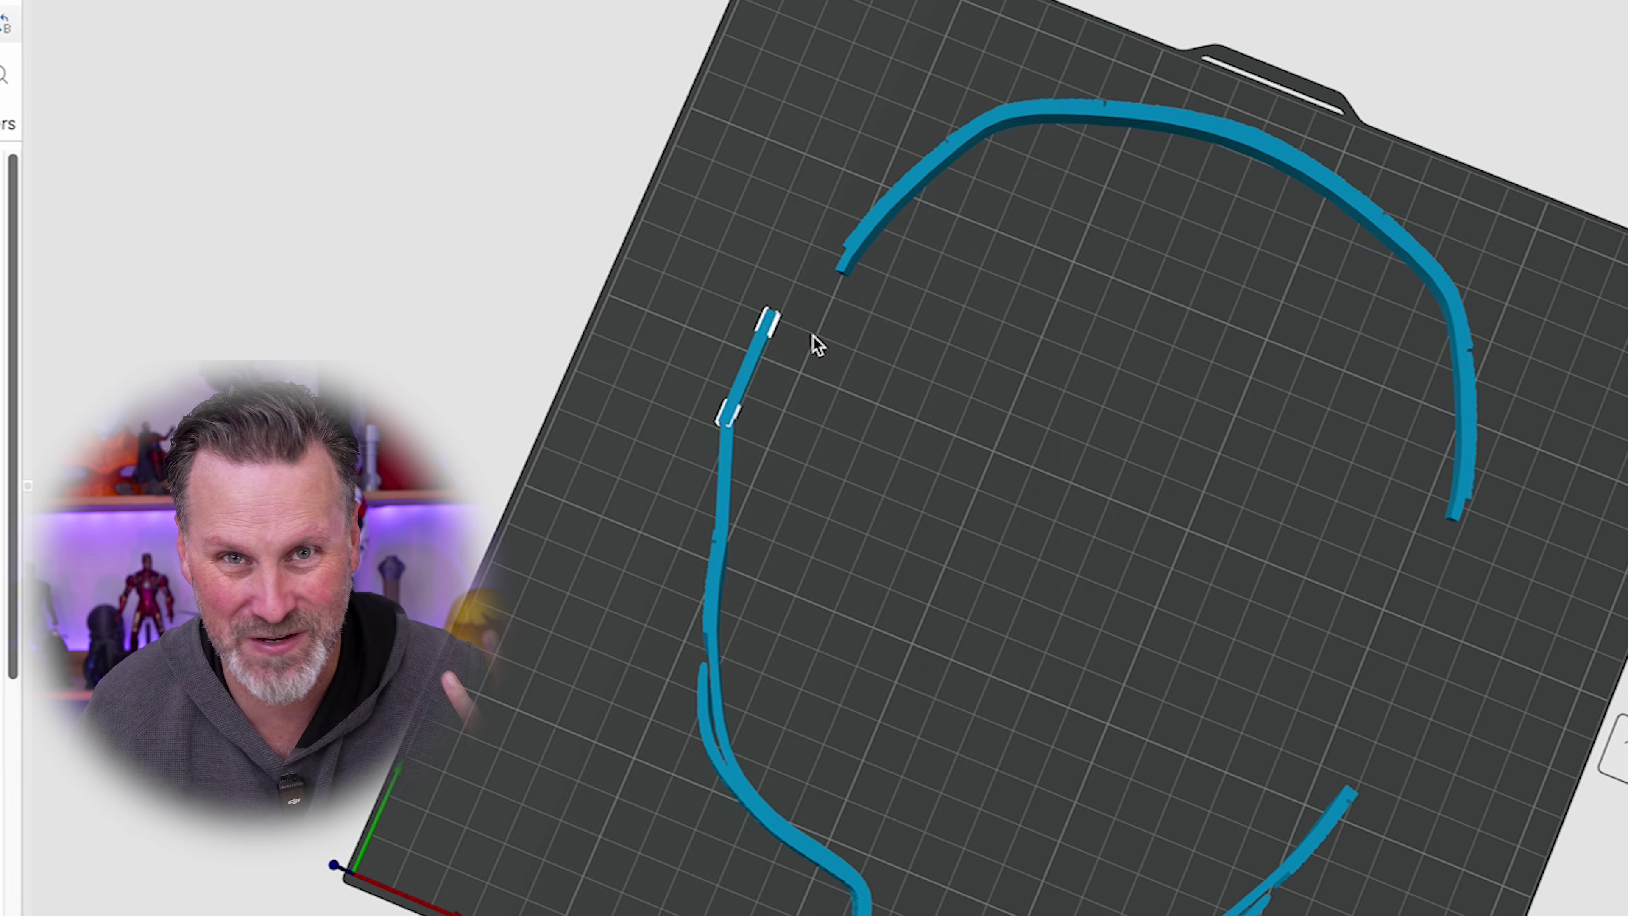
- Bridge the remaining left gap with a third bar rotated to meet the ring's rear piece
key(r)
drag(888, 342, 933, 383)
click(1109, 386)
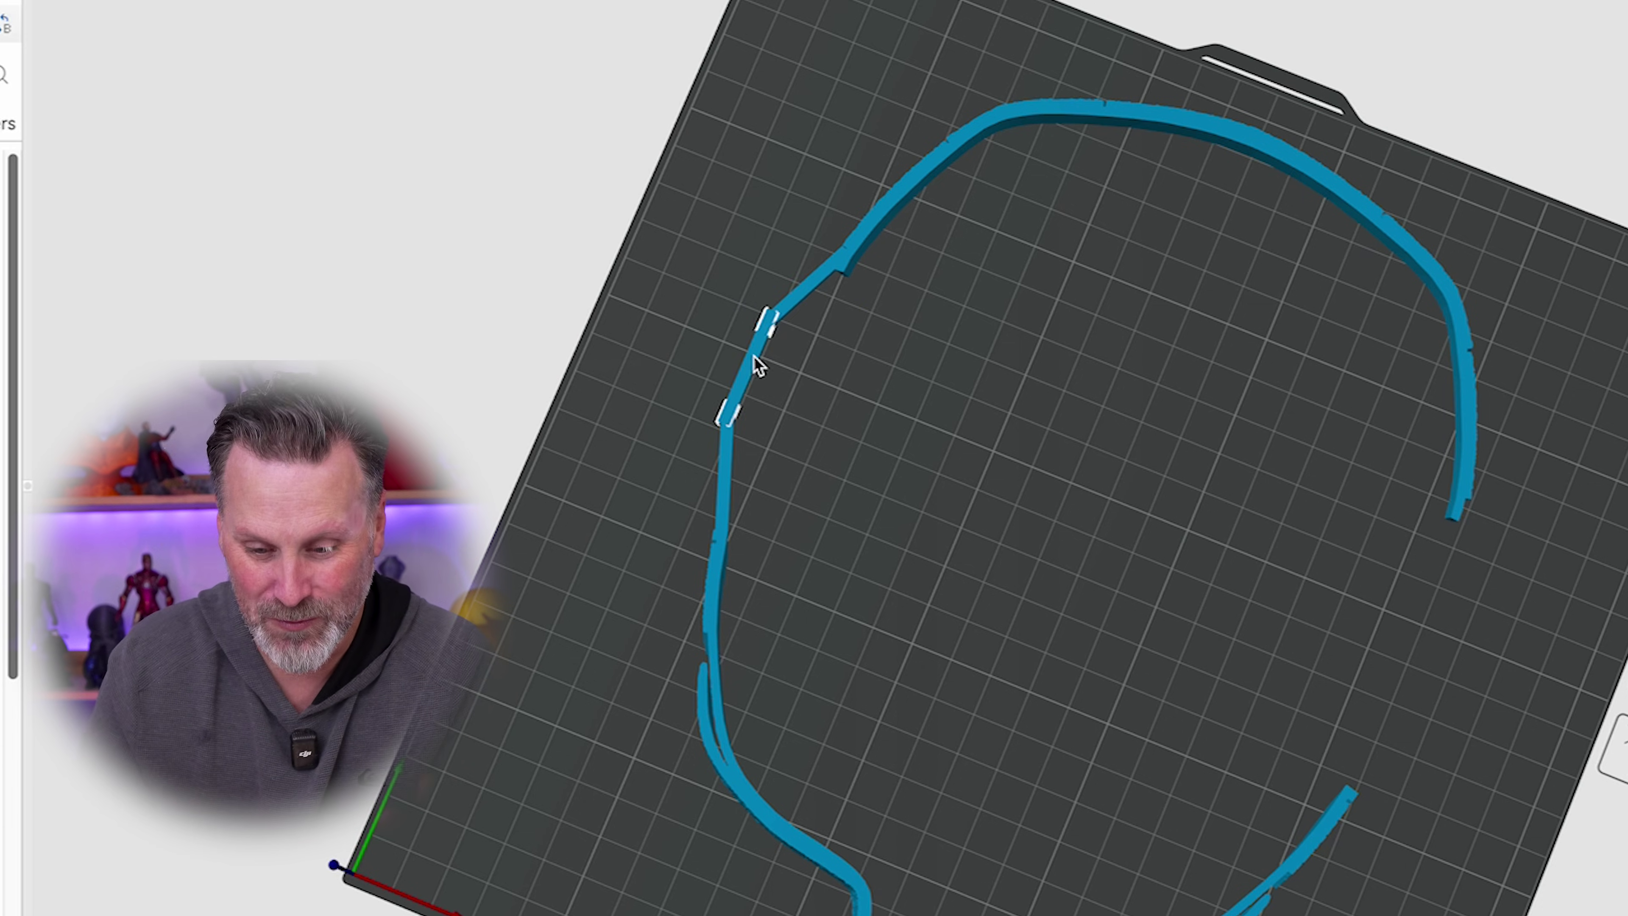
- Place a mirrored copy of the three-bar bridge in the ring's right gap and rotate it to join both pieces
click(798, 297)
drag(814, 352, 1468, 587)
key(r)
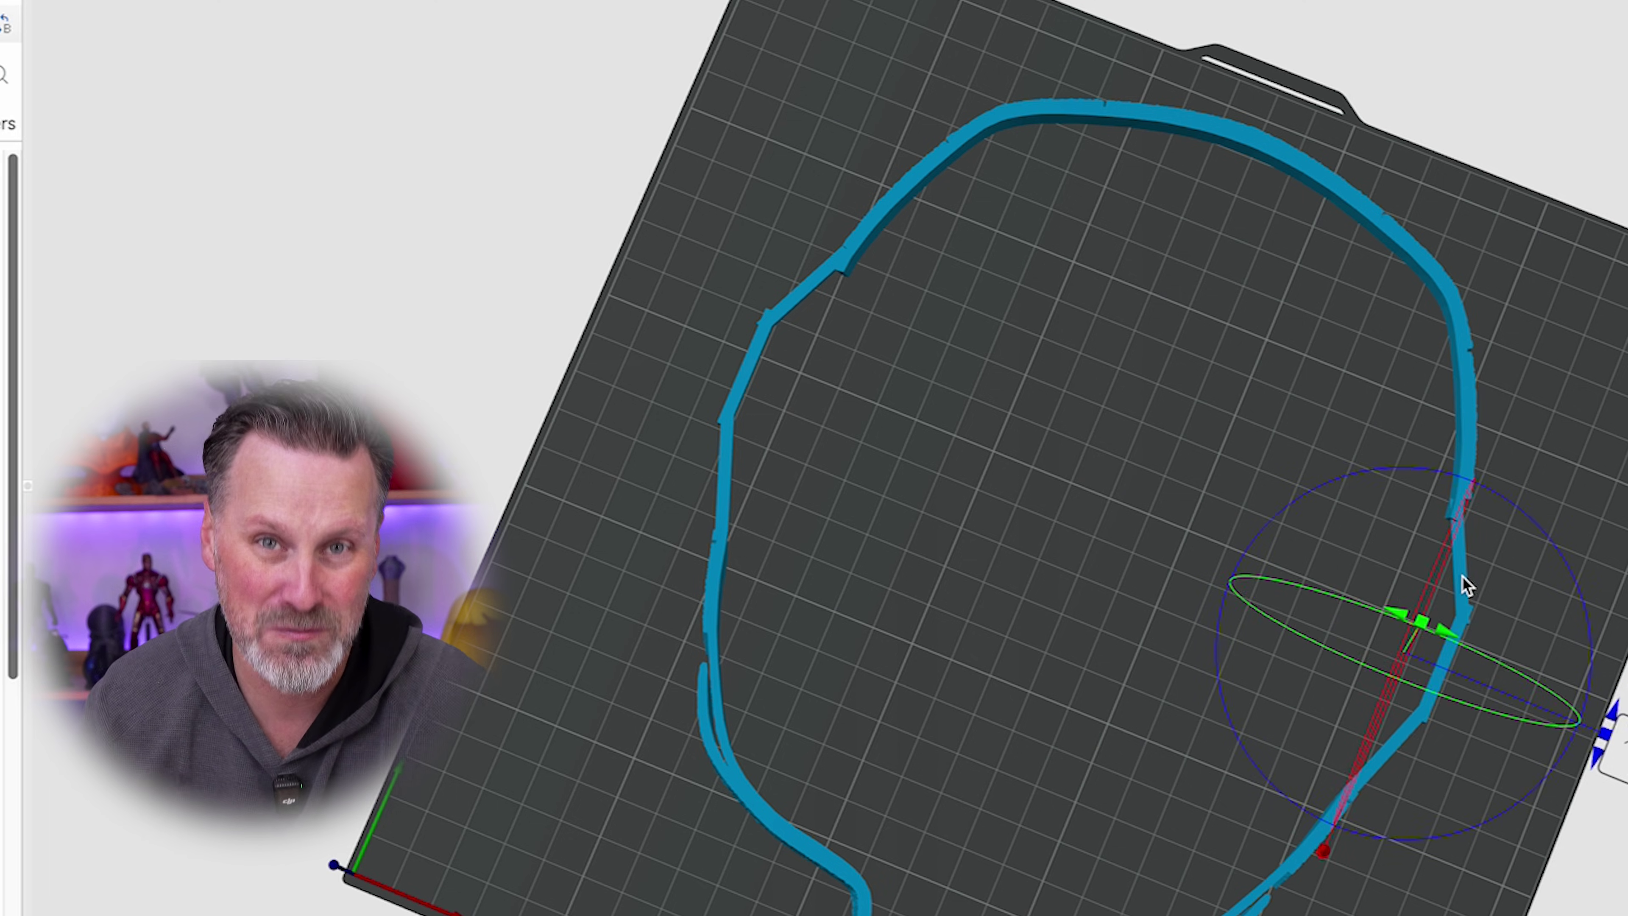
click(1525, 370)
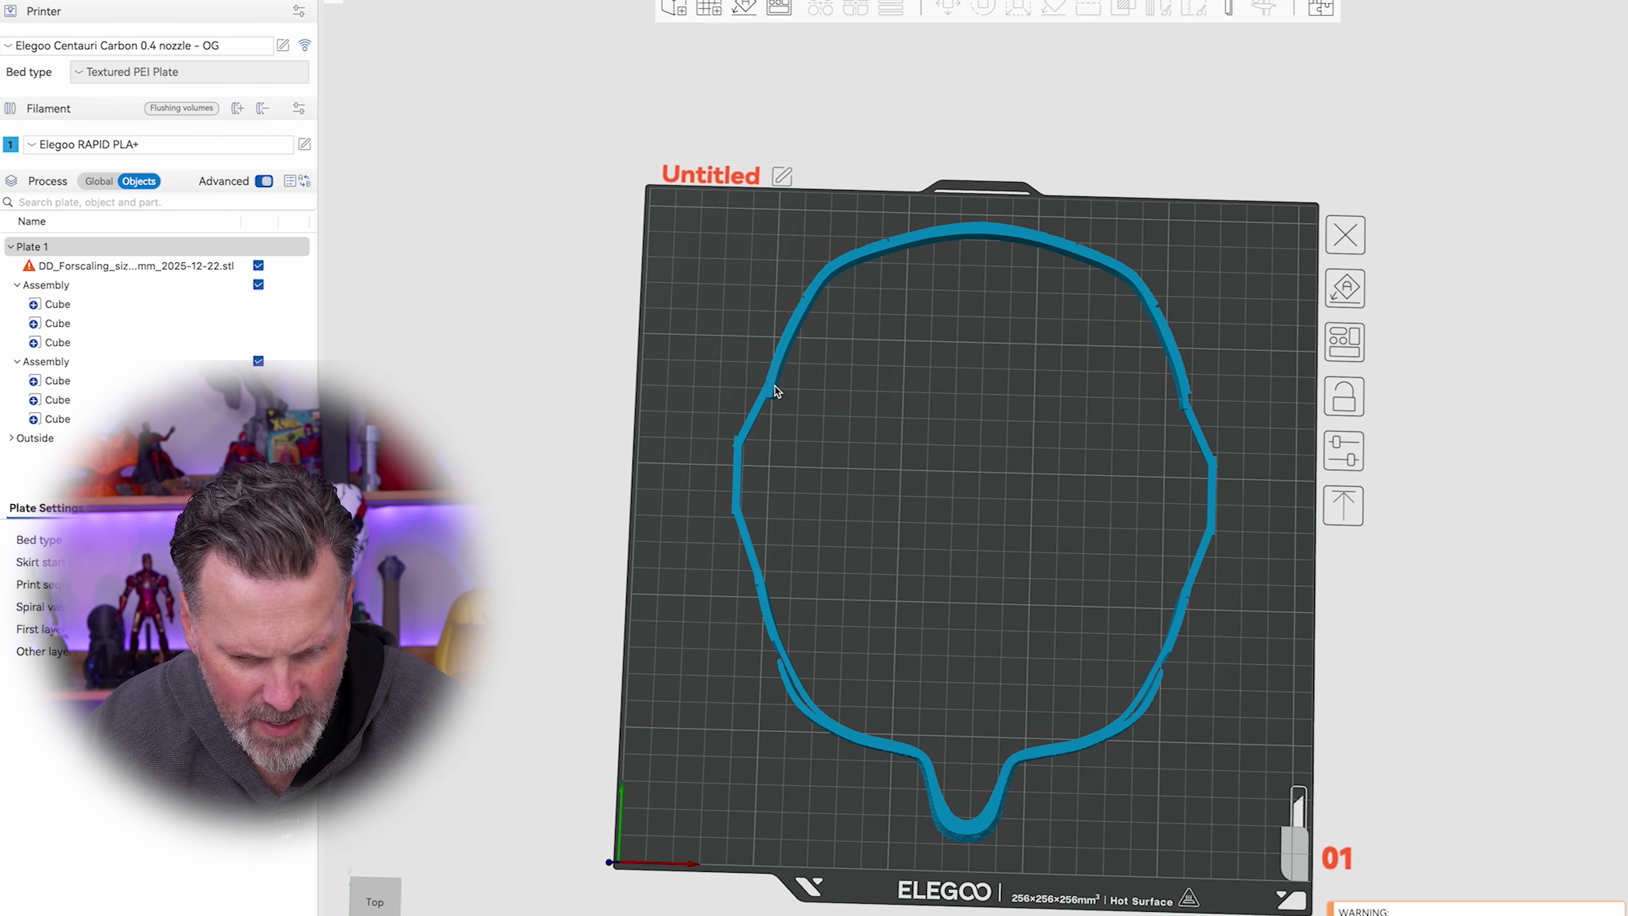
- Select the size ring together with both cube assemblies and bring up the options for the selection
click(774, 387)
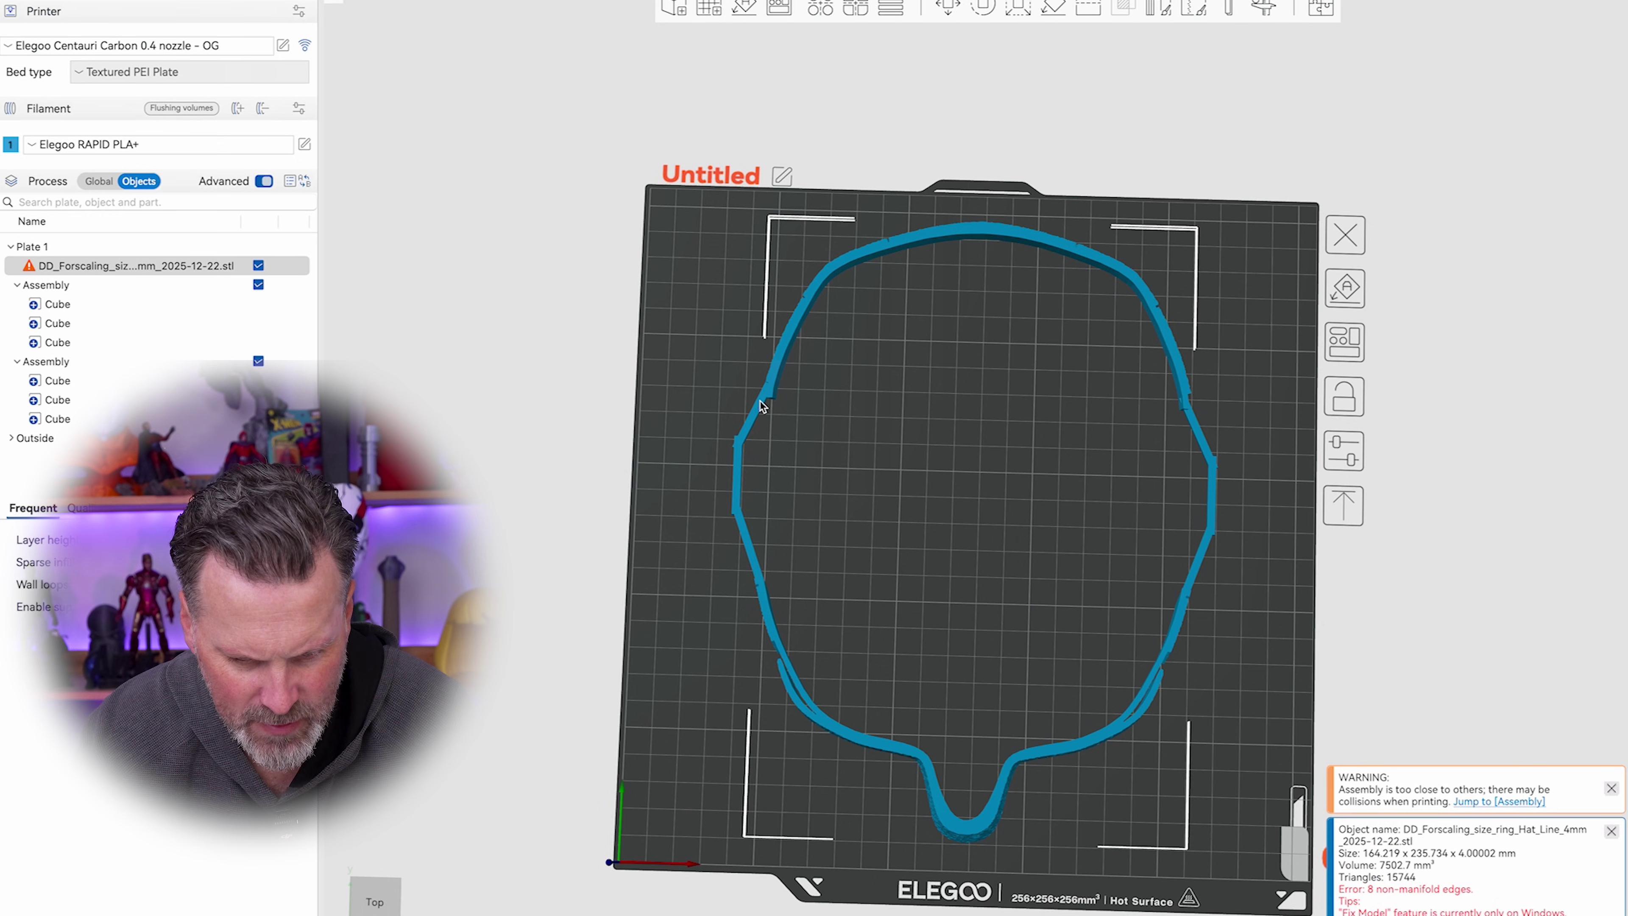
shift+click(1208, 443)
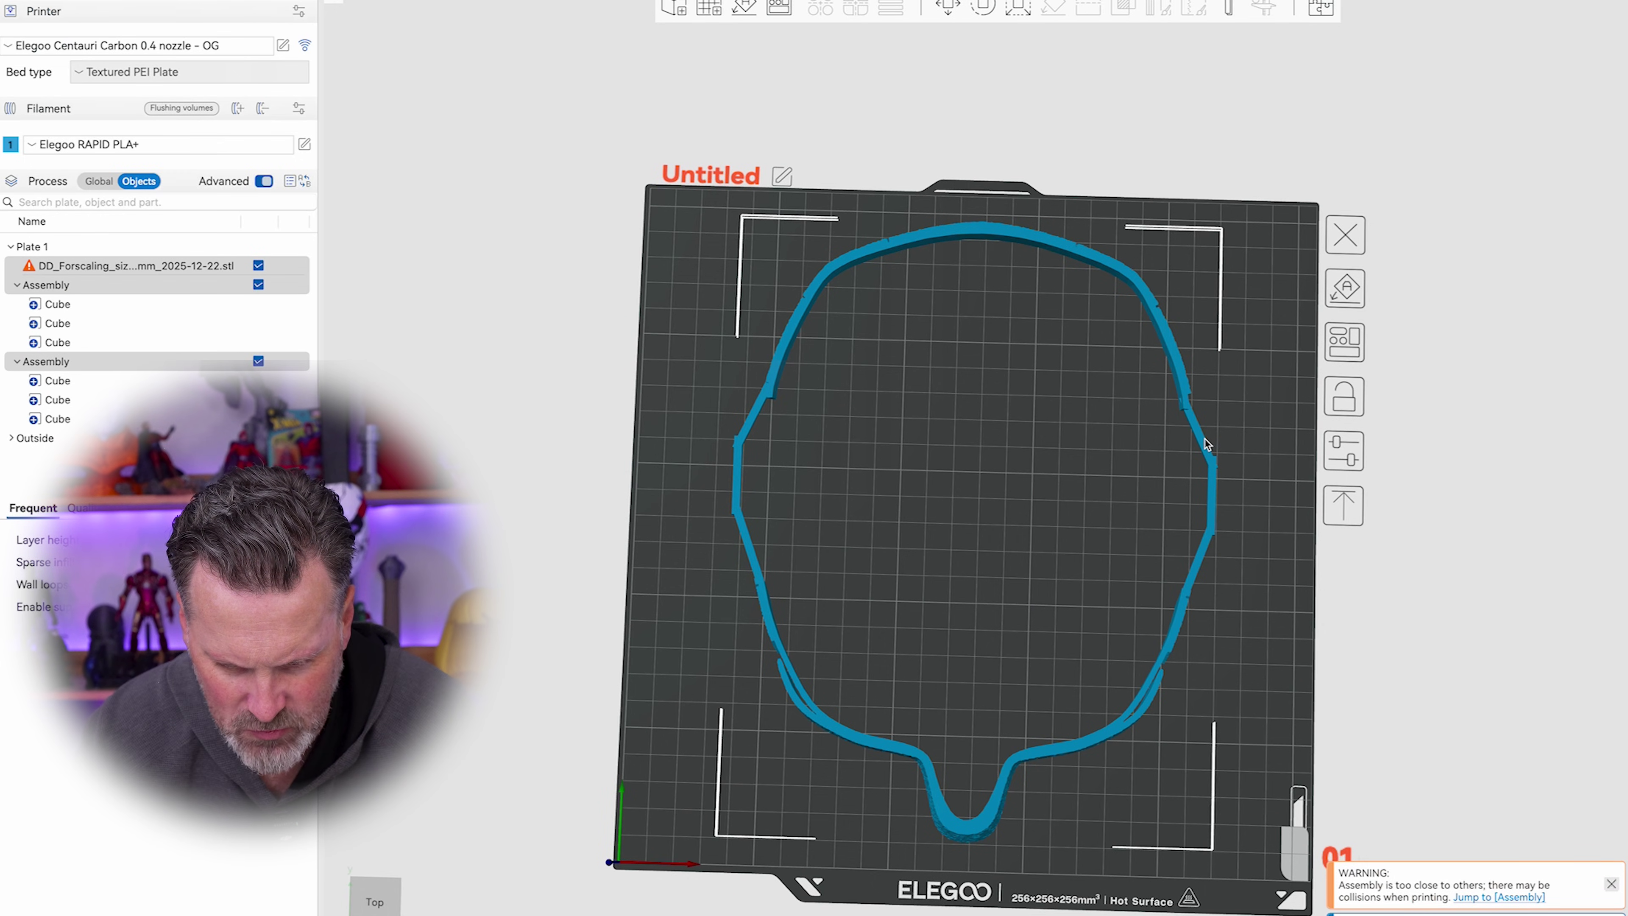
right_click(1205, 441)
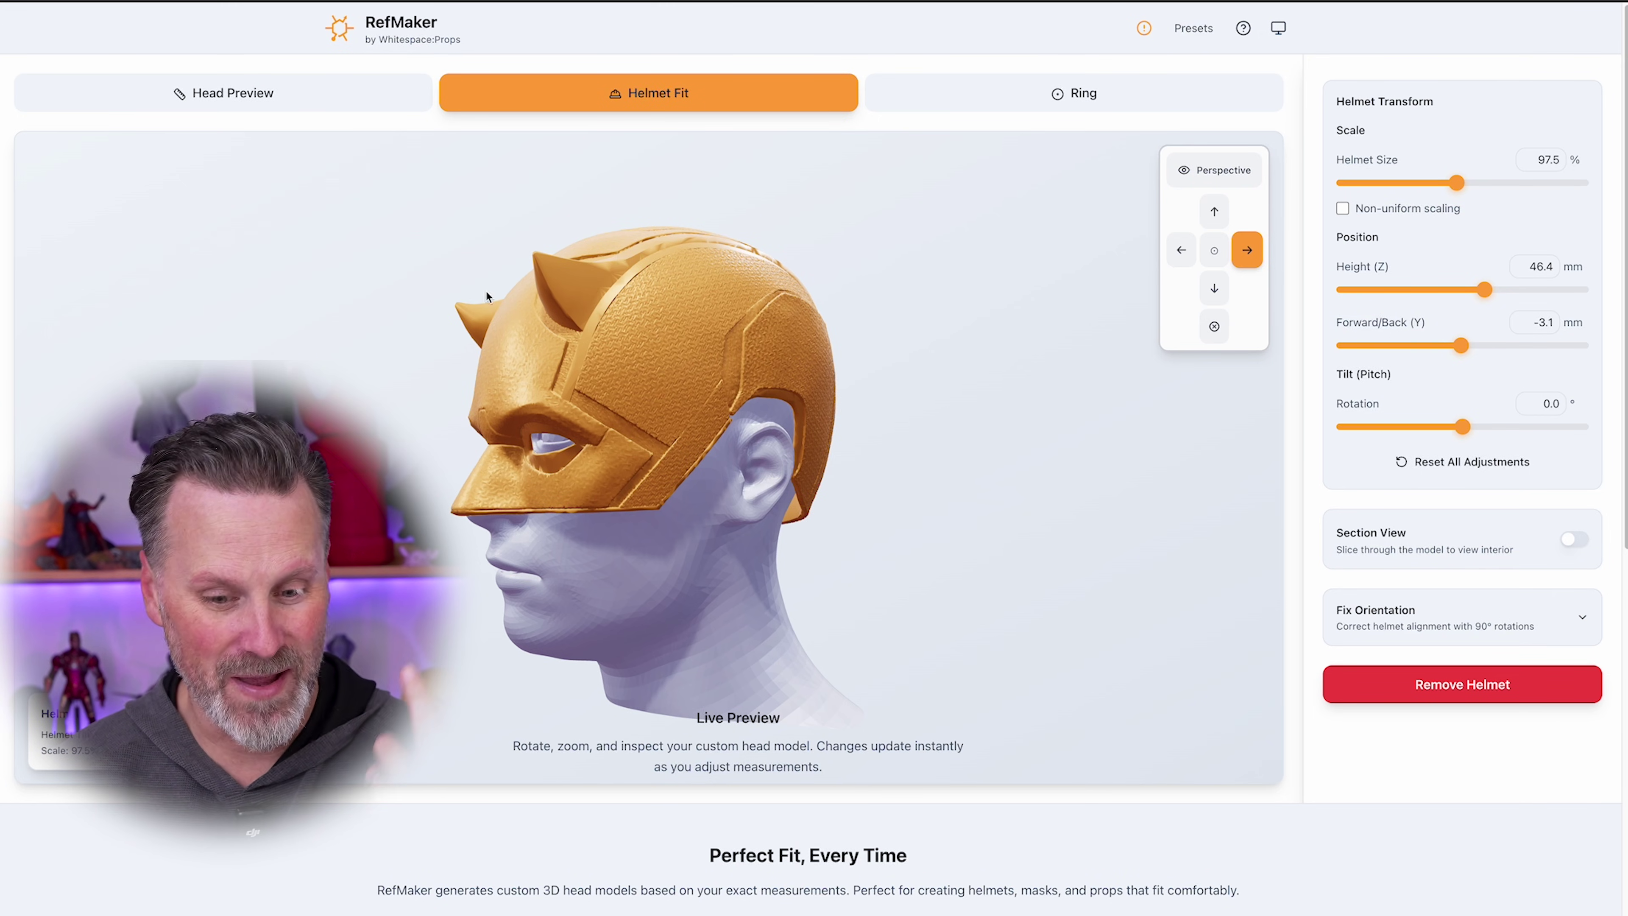
- Switch back to RefMaker, replace the male head with the custom head scan, and set its Z-axis base rotation to 84°
click(247, 106)
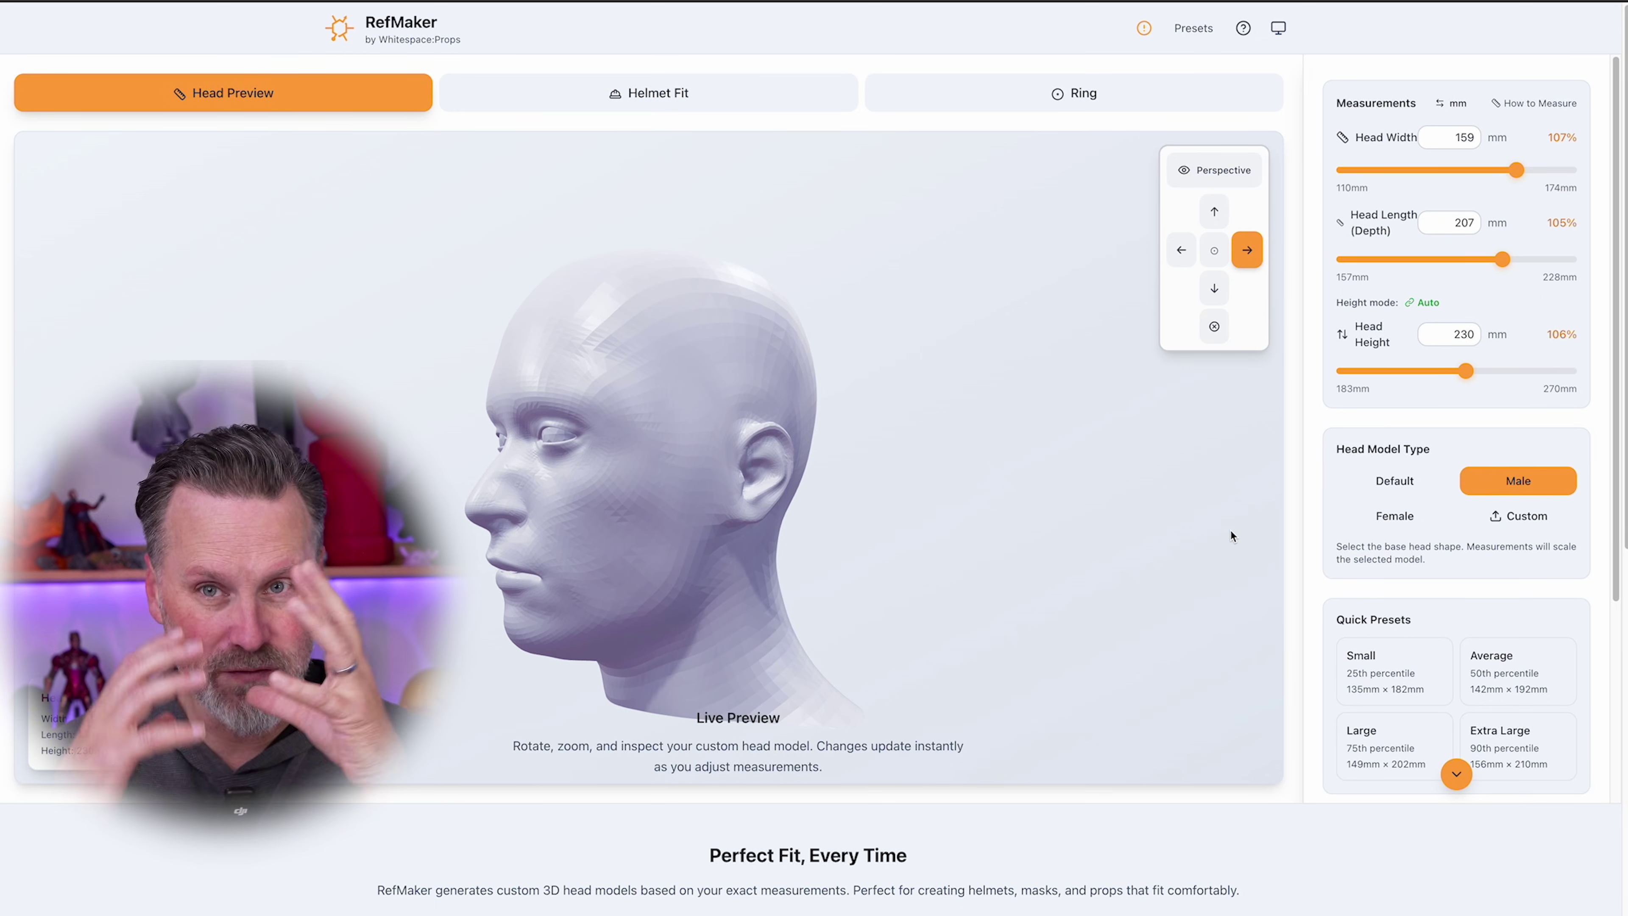
click(1538, 518)
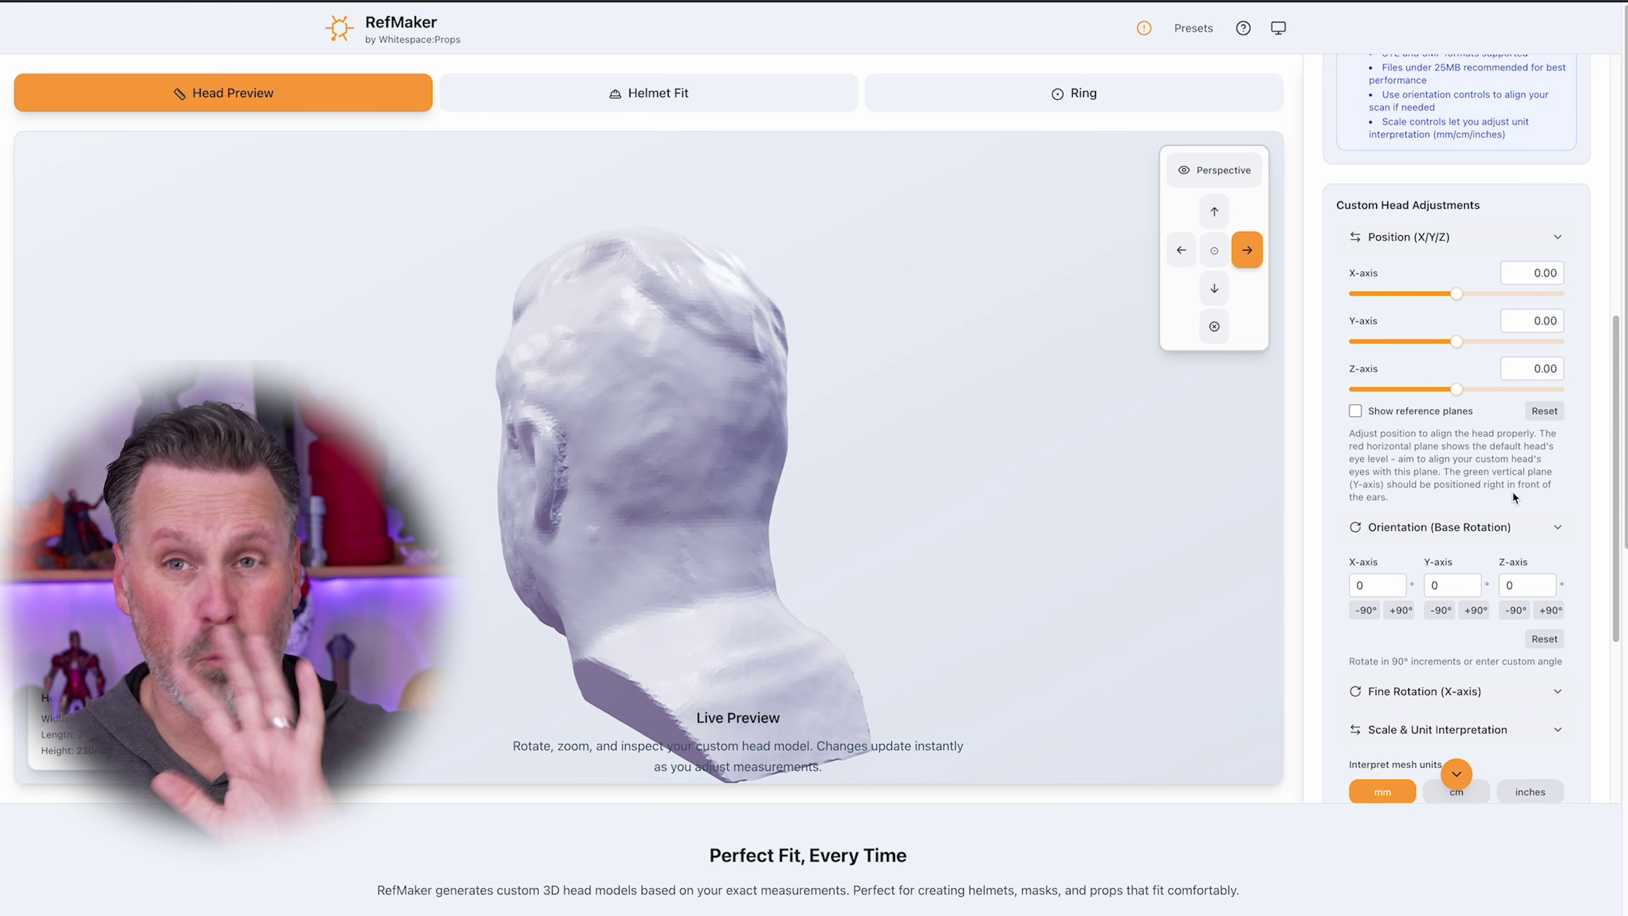
click(1214, 302)
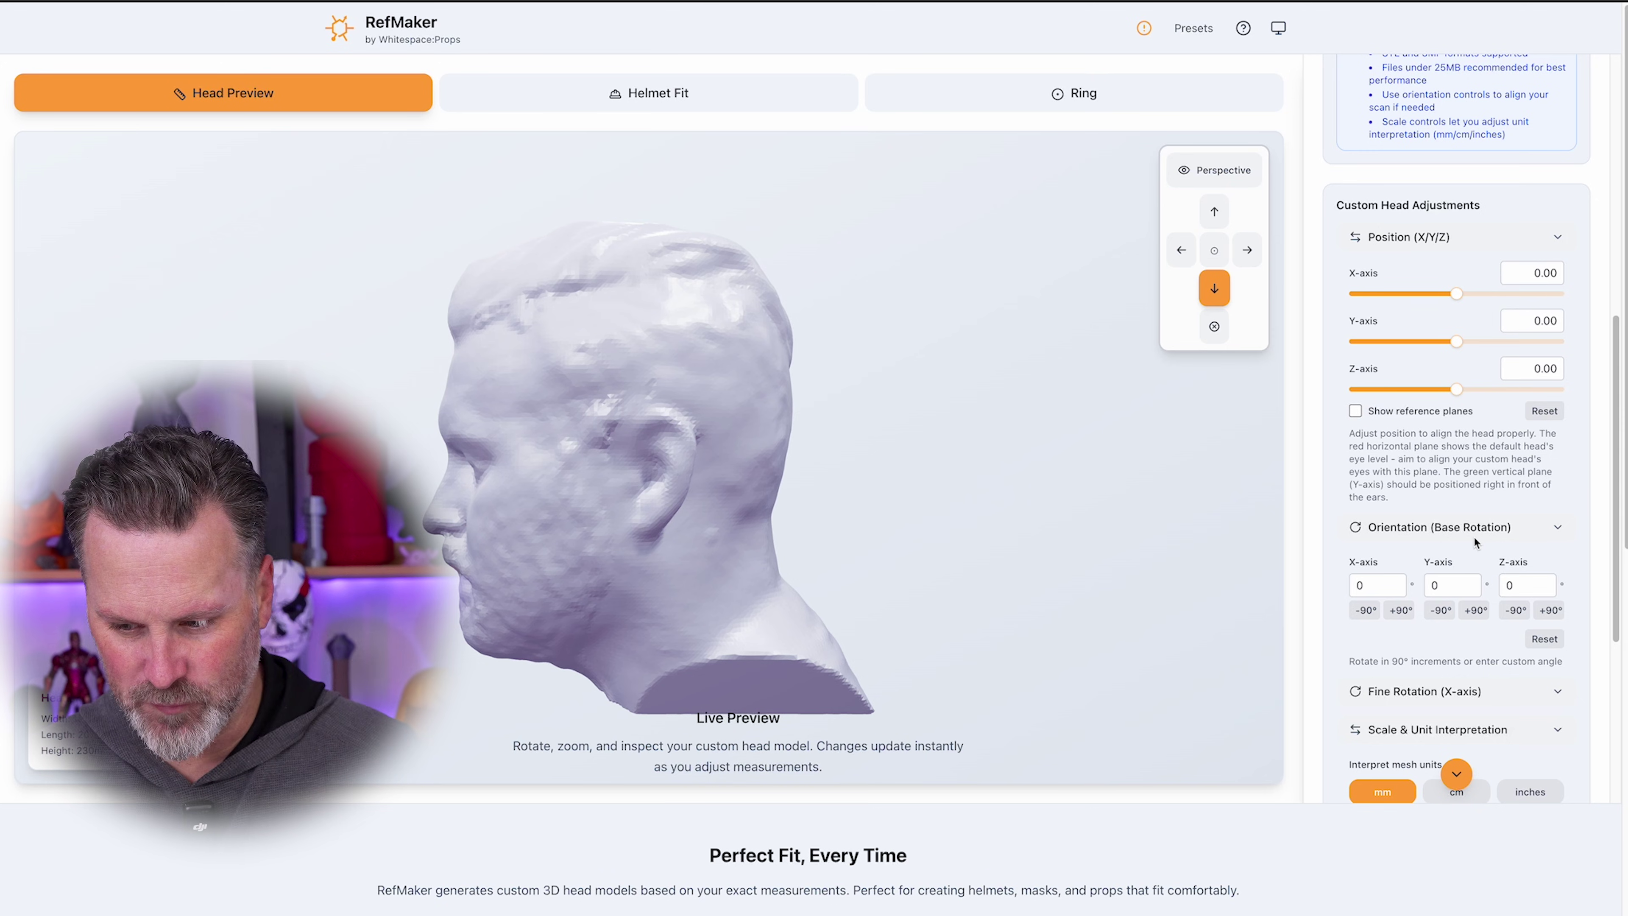
click(1551, 611)
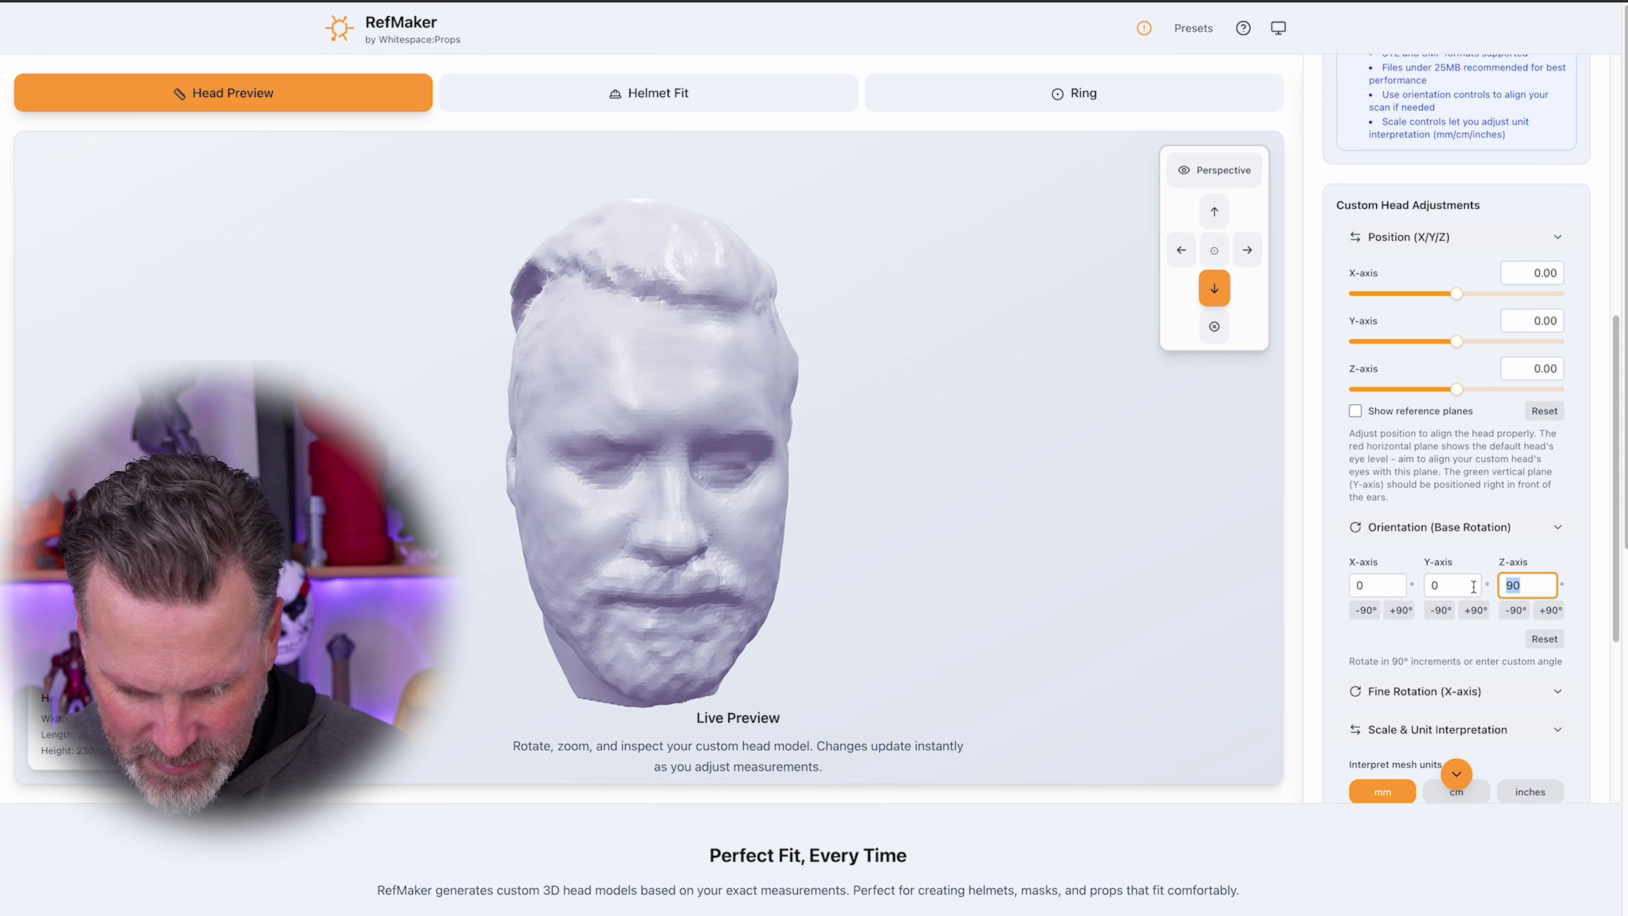
text(84)
key(Return)
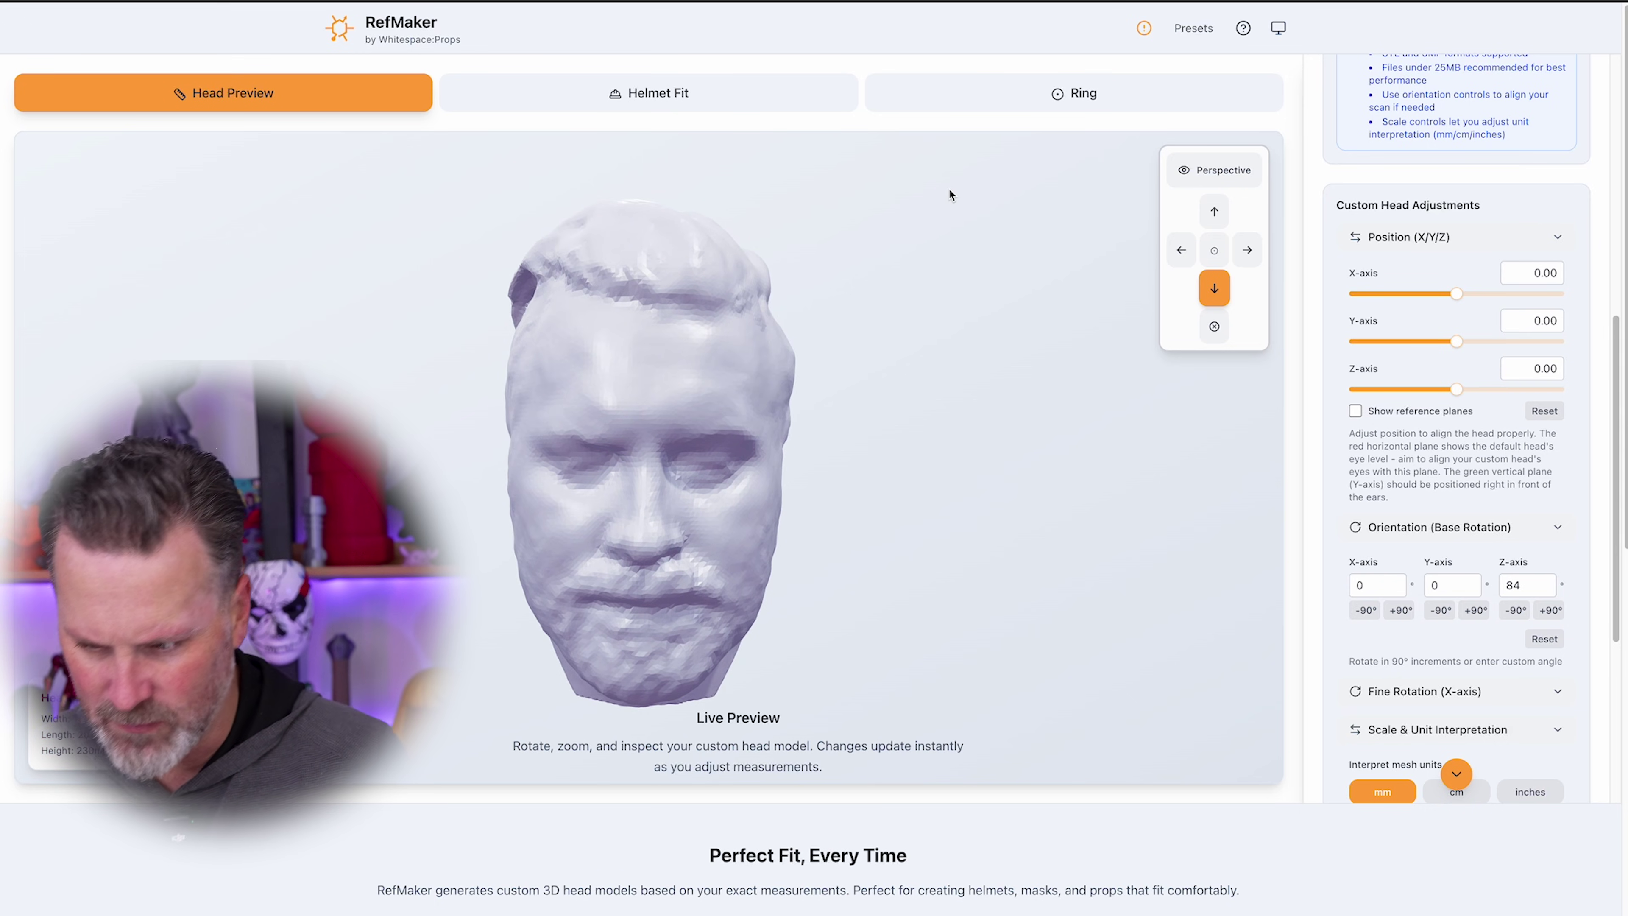
- Set the helmet's forward/back position to -25.3 mm on the custom head scan and check the fit from the side
click(671, 97)
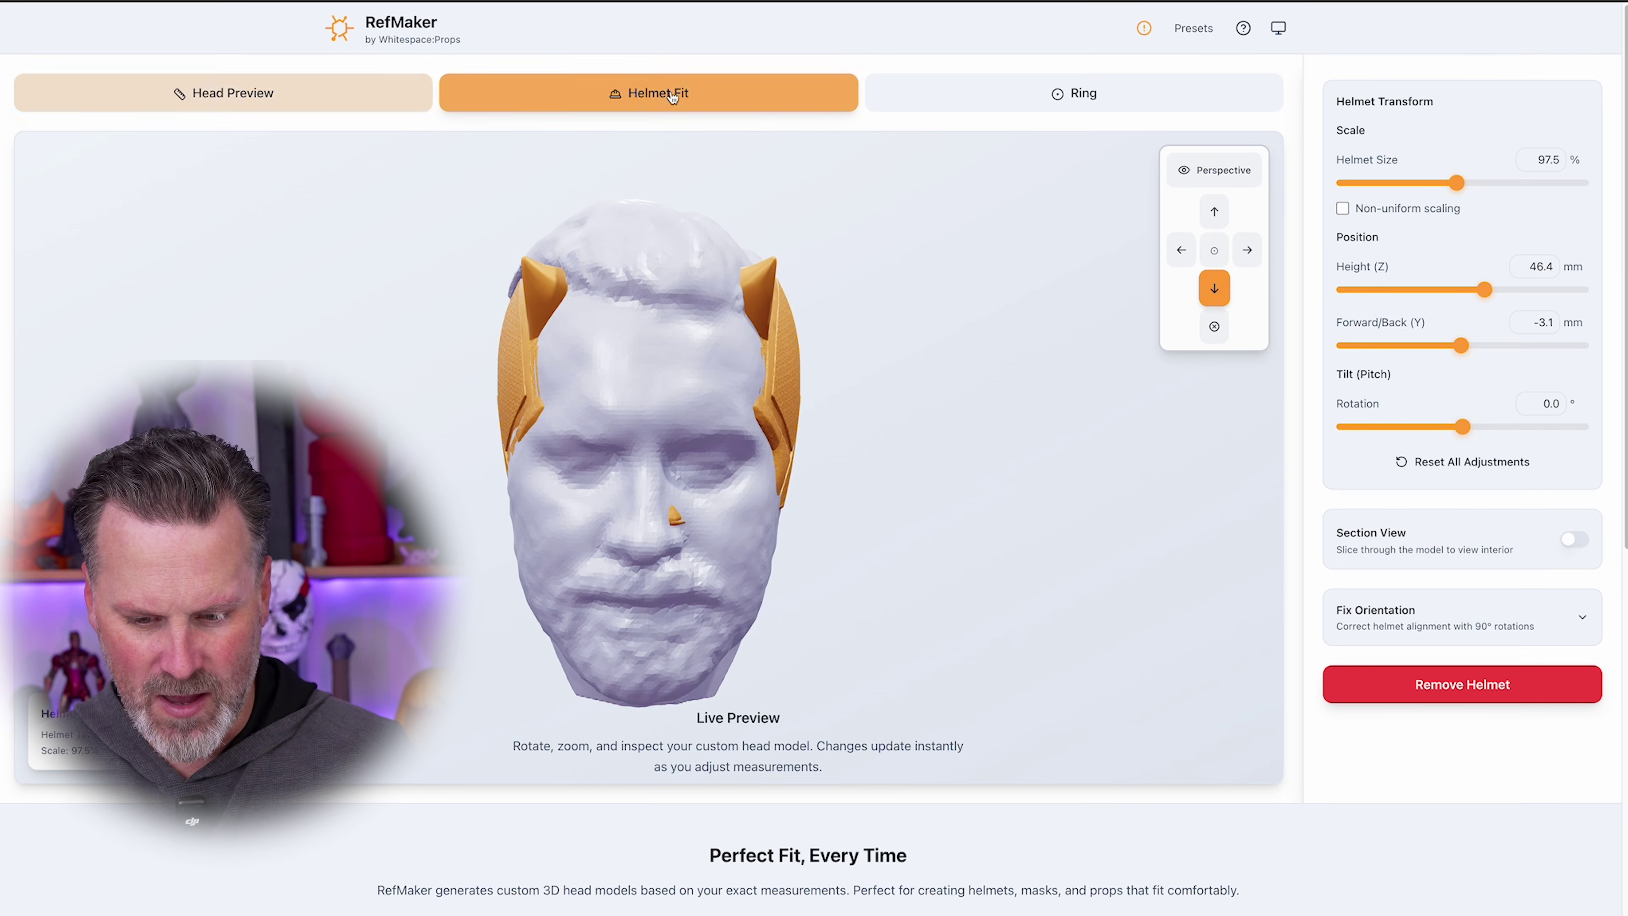
drag(988, 309, 864, 334)
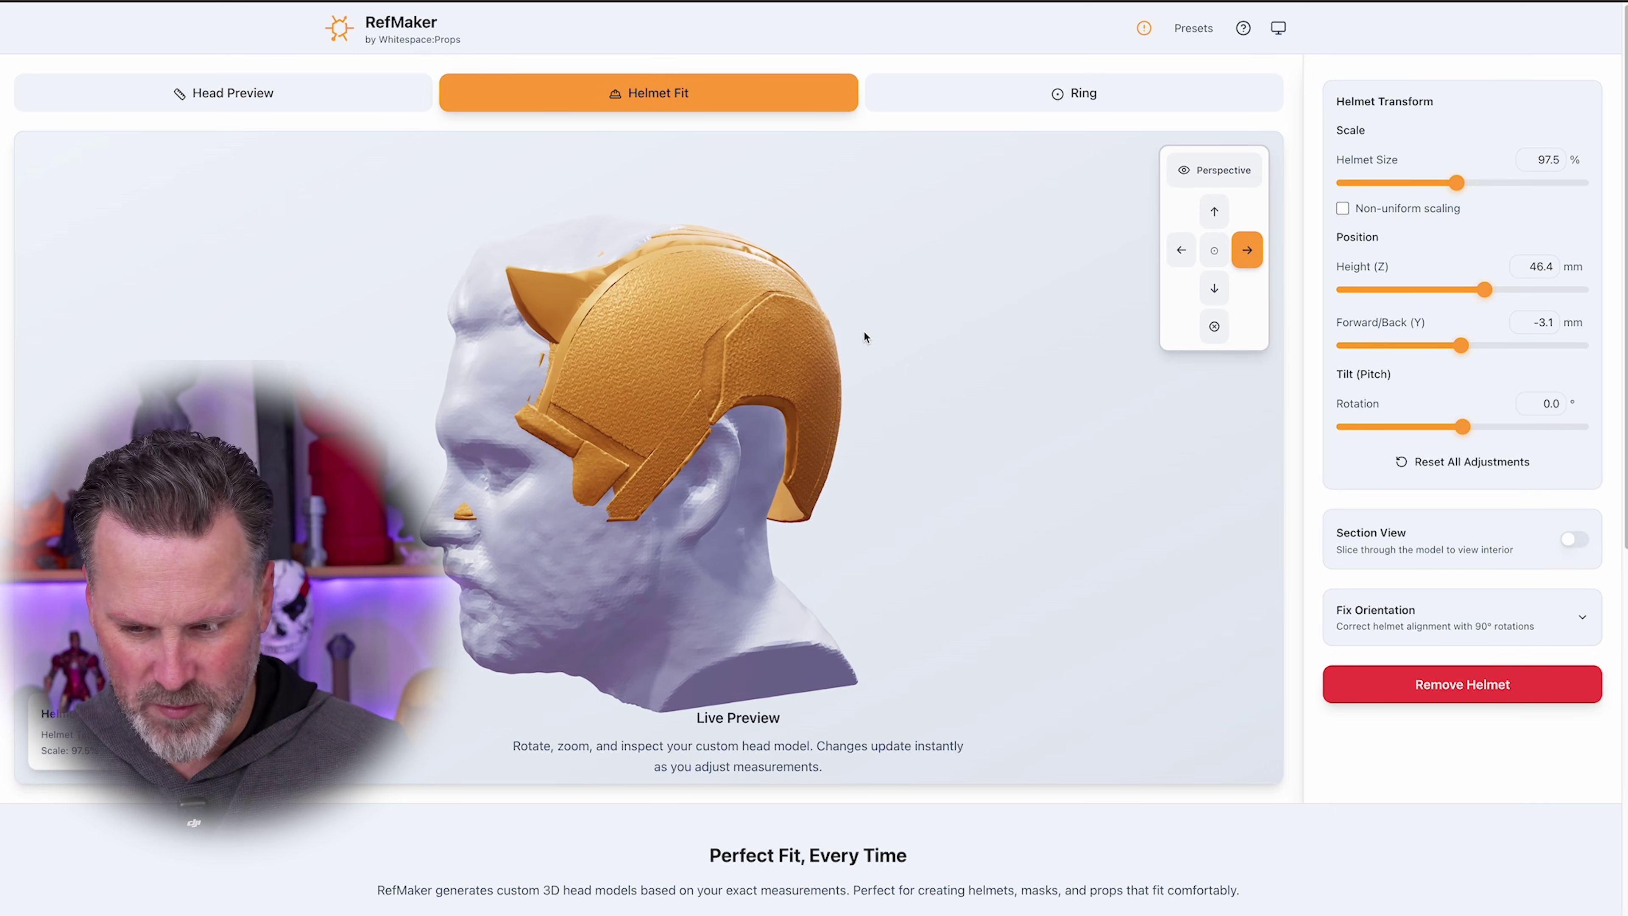
drag(1464, 346, 1452, 347)
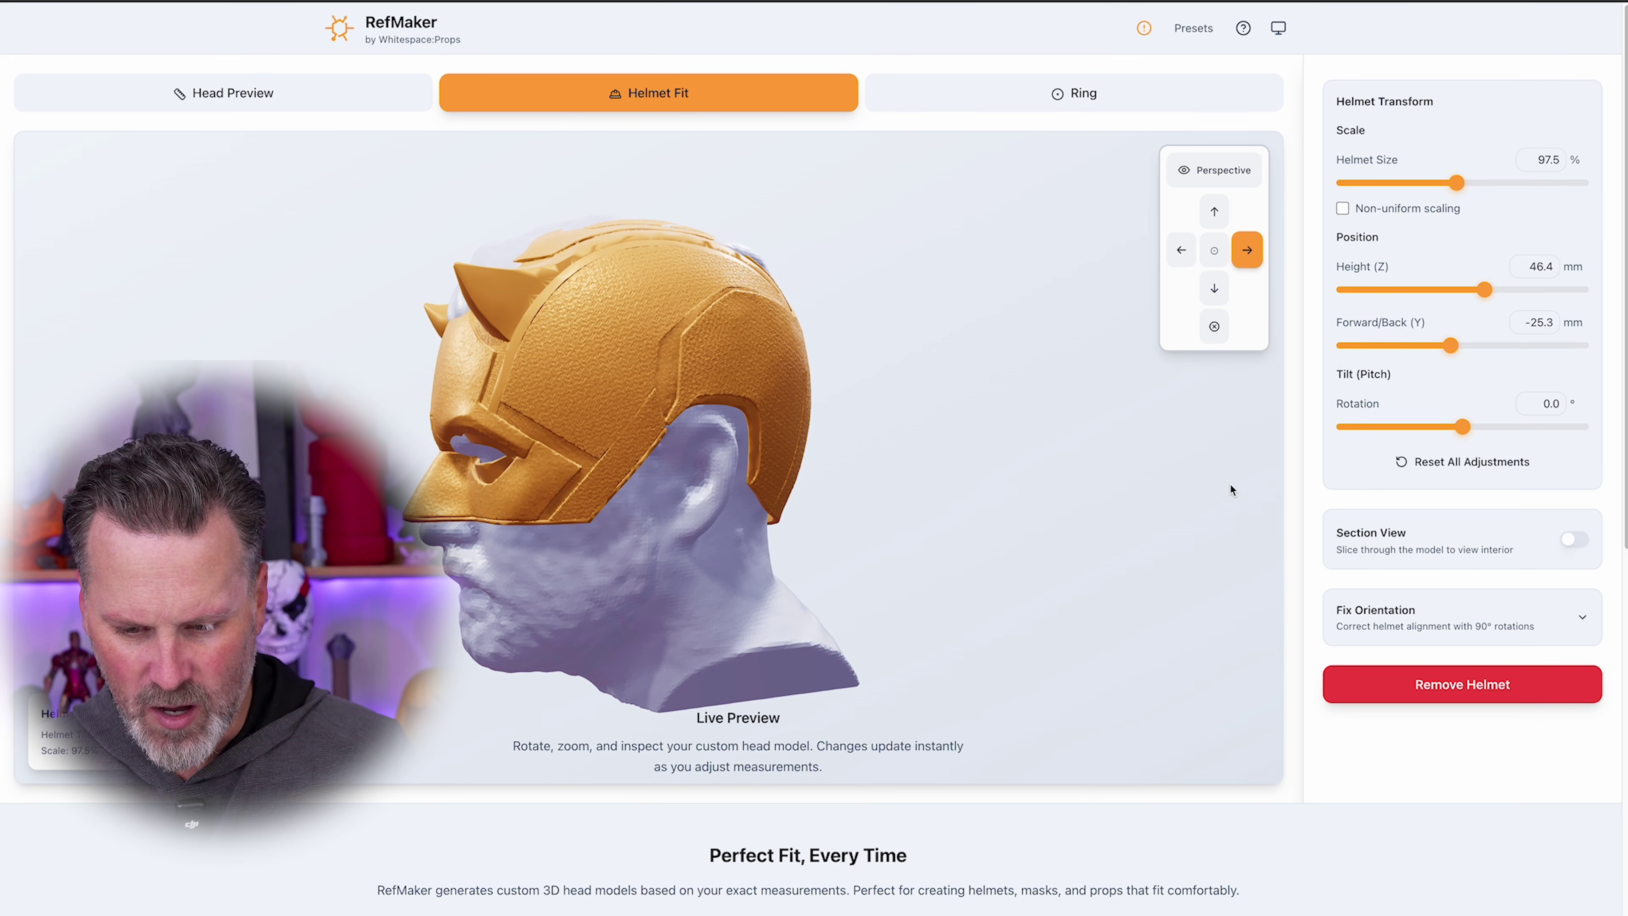
drag(1021, 463, 986, 444)
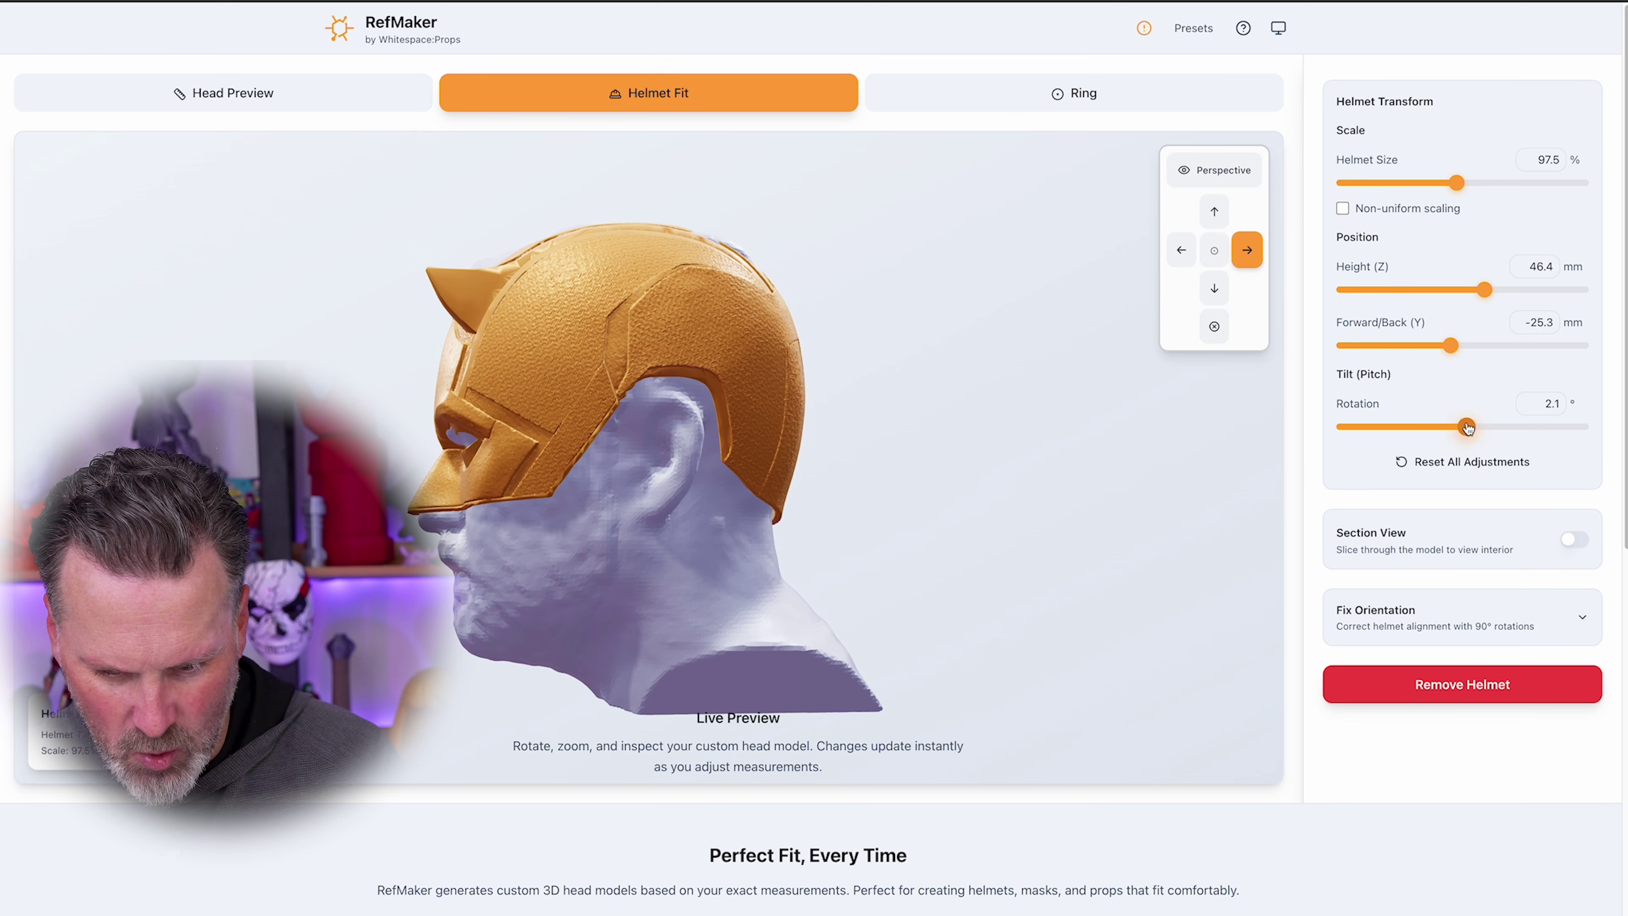
- Set the Daredevil helmet's tilt to 2.2° and raise its height slightly on the head scan
drag(1118, 469, 1182, 471)
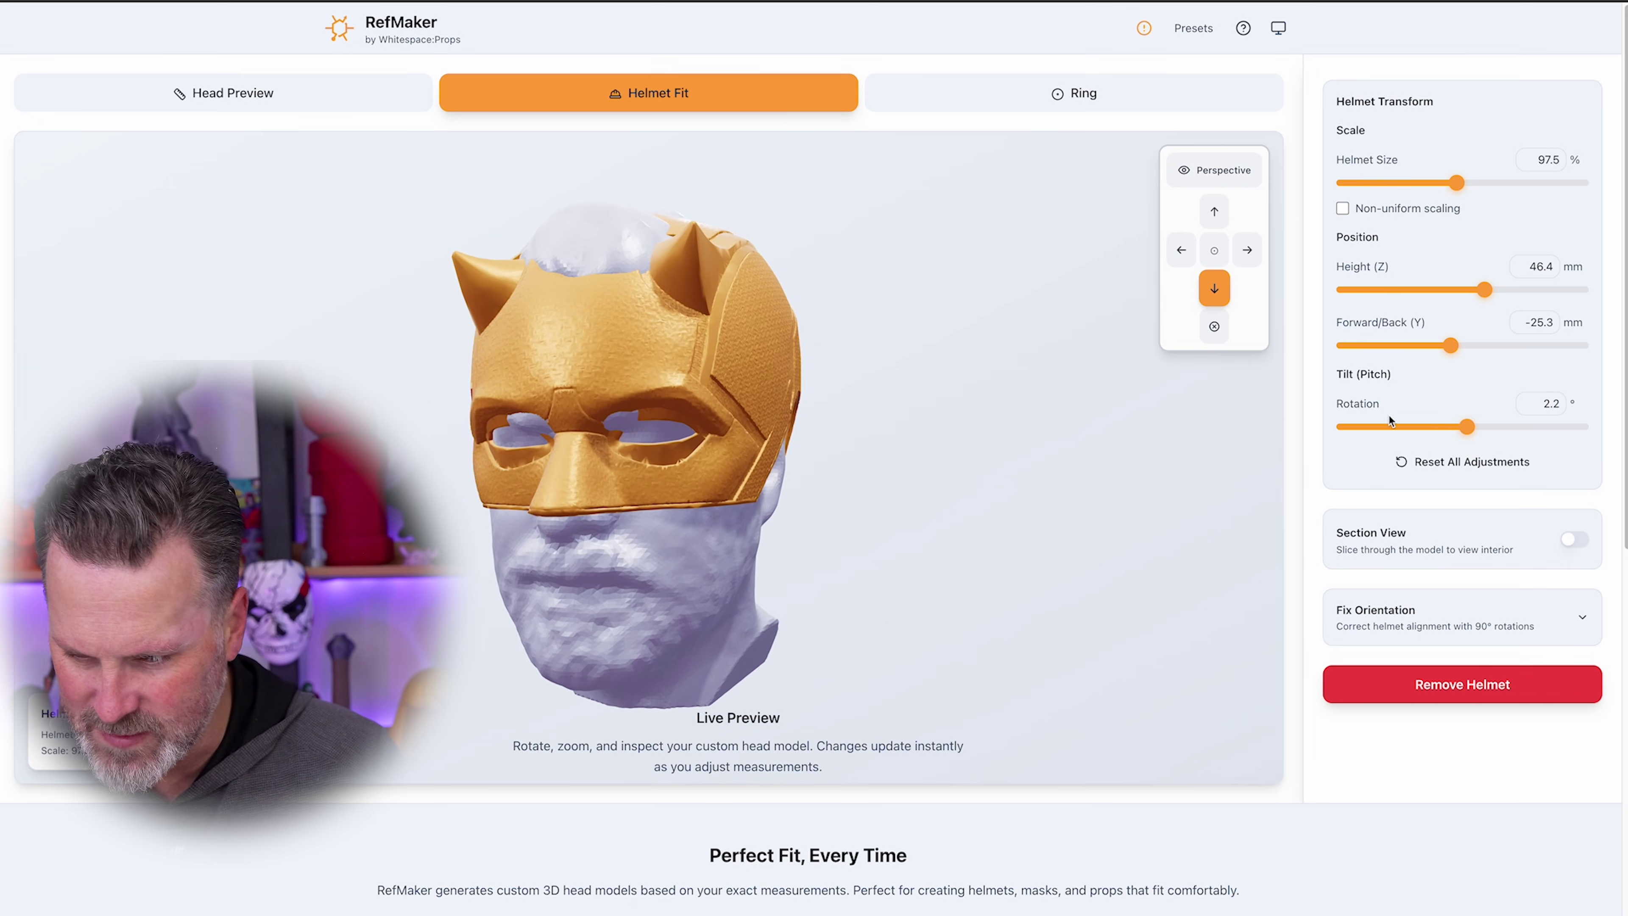
drag(1475, 288, 1490, 292)
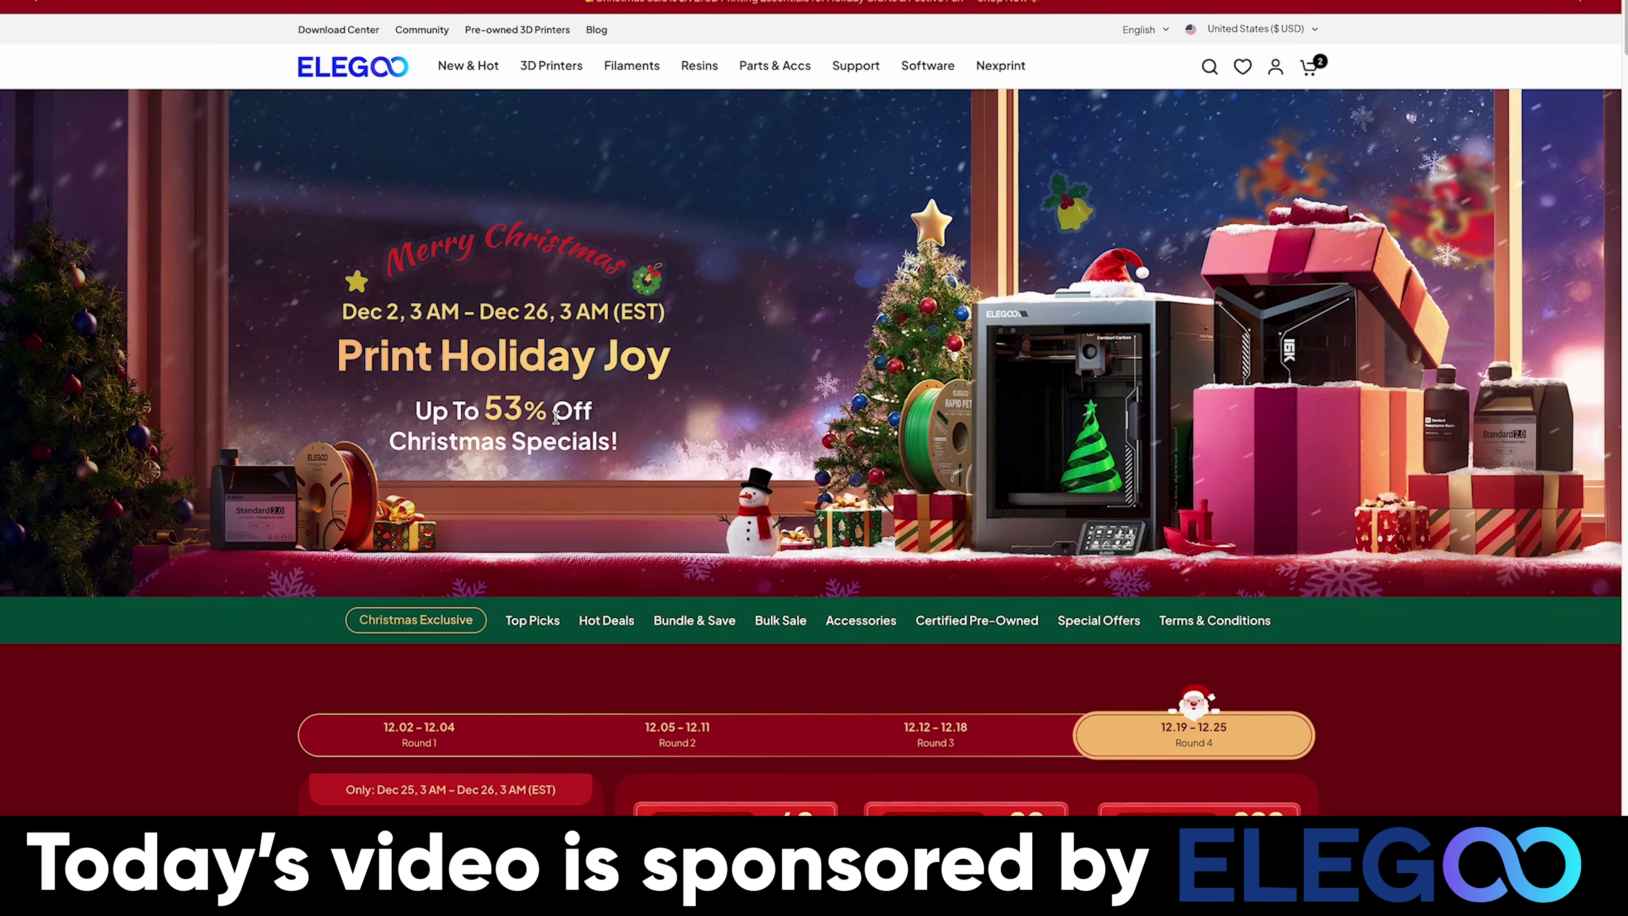
scroll(562, 521, down, 5)
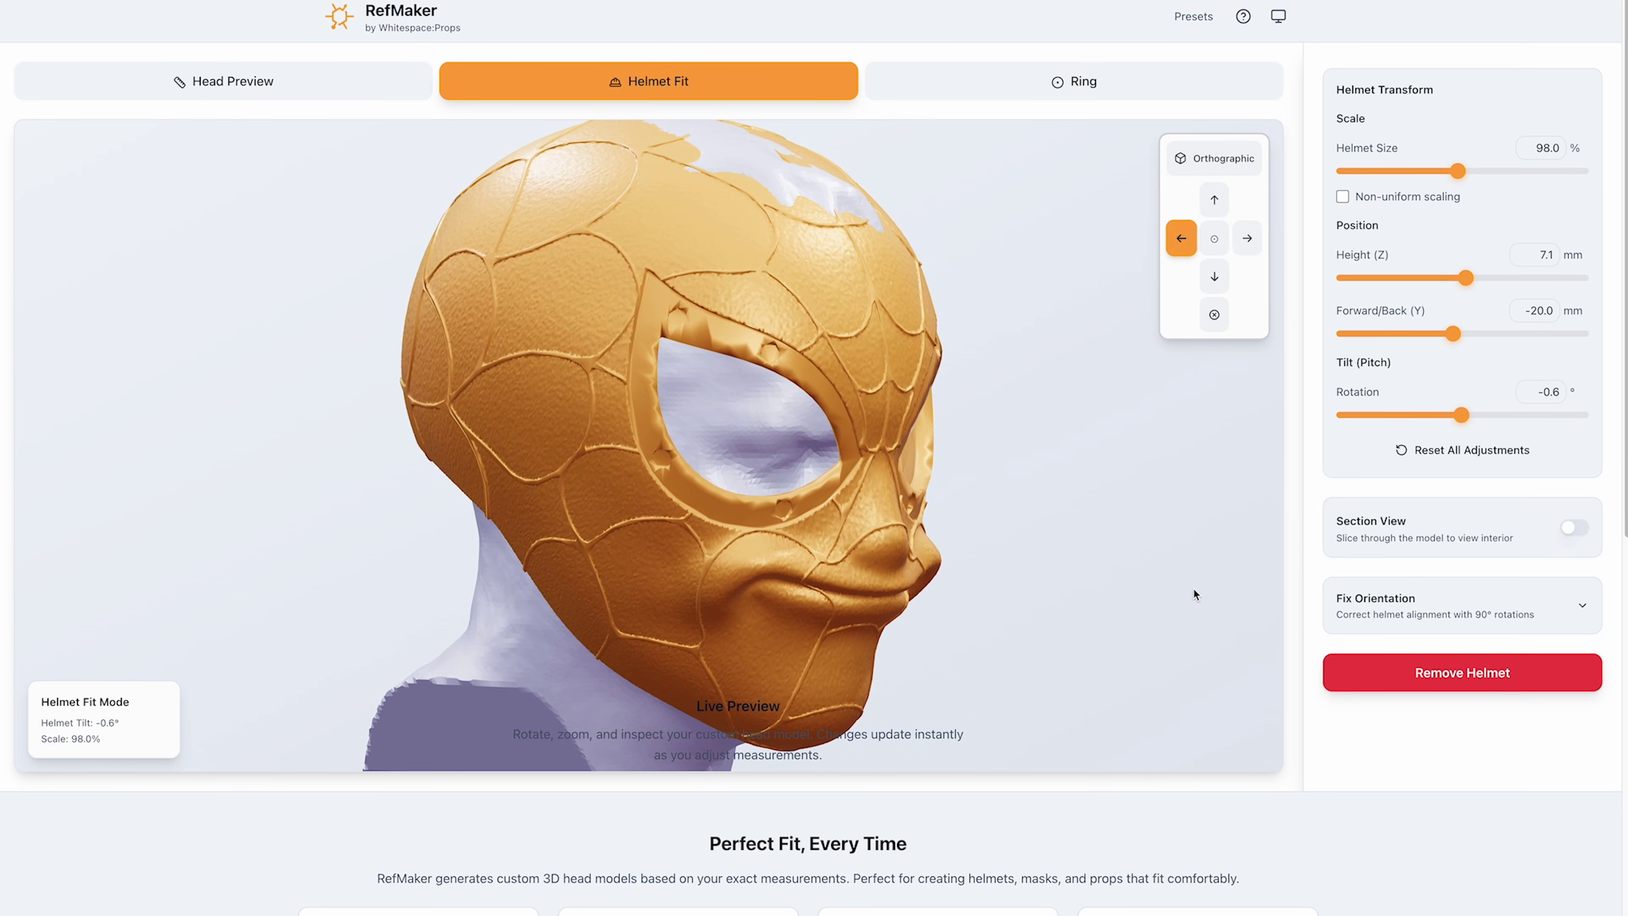
- Set the webbed mask's forward/back position to -25.9 mm on the head scan
drag(1455, 333, 1452, 367)
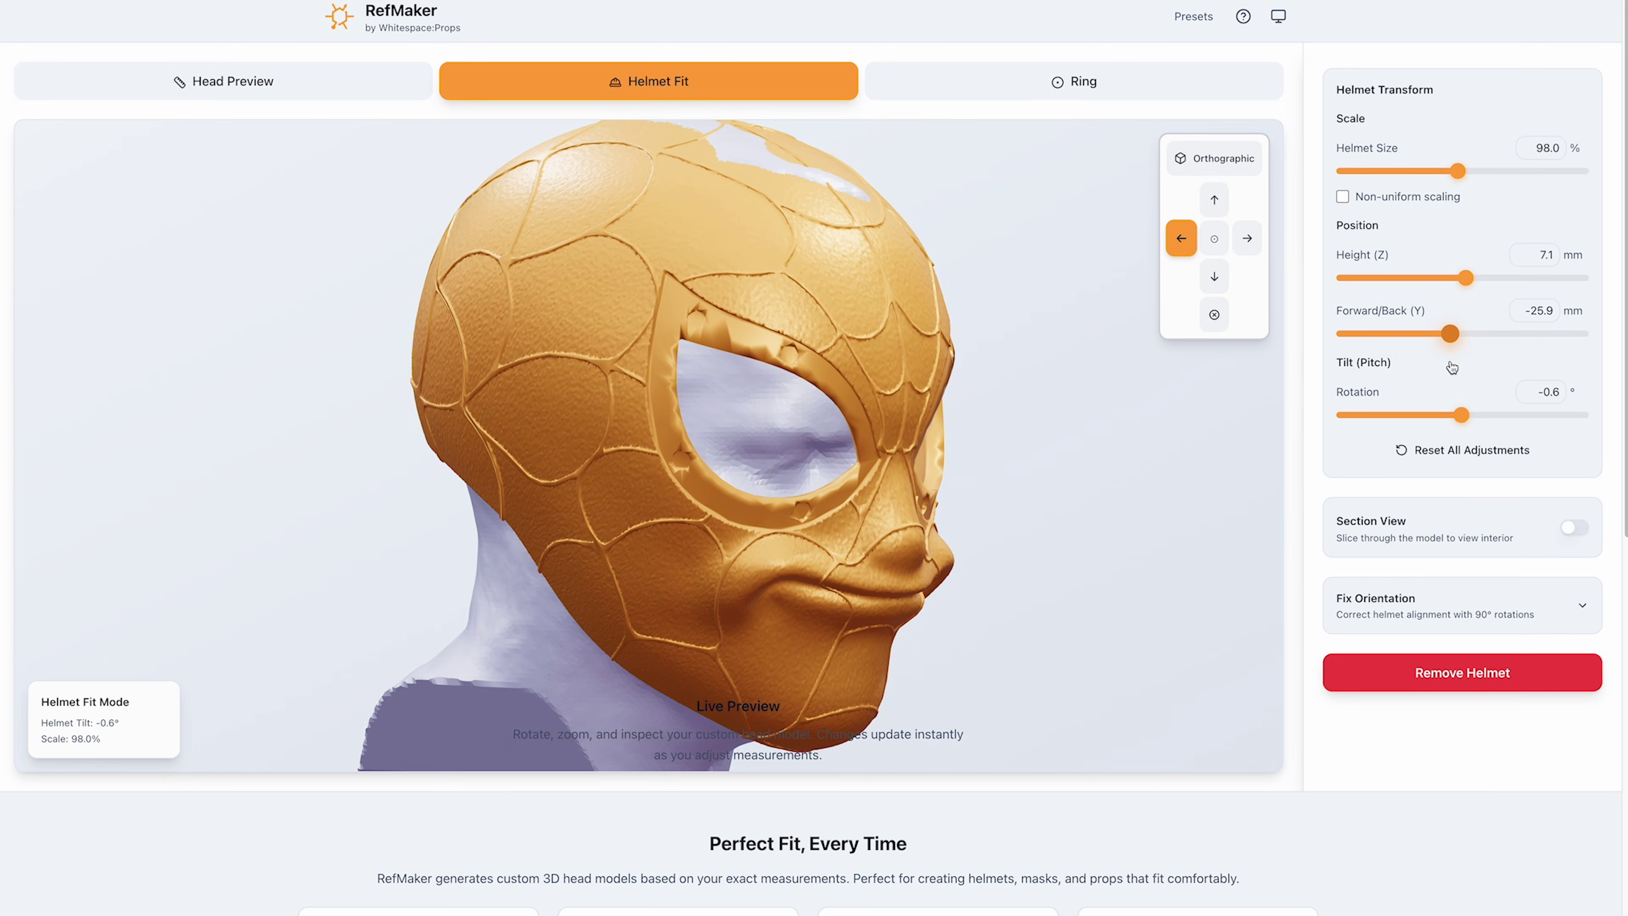
- Open the RefMaker donation page and set the donation to Whitespace:Props to $100.00 USD, paying with PayPal
scroll(1002, 776, down, 10)
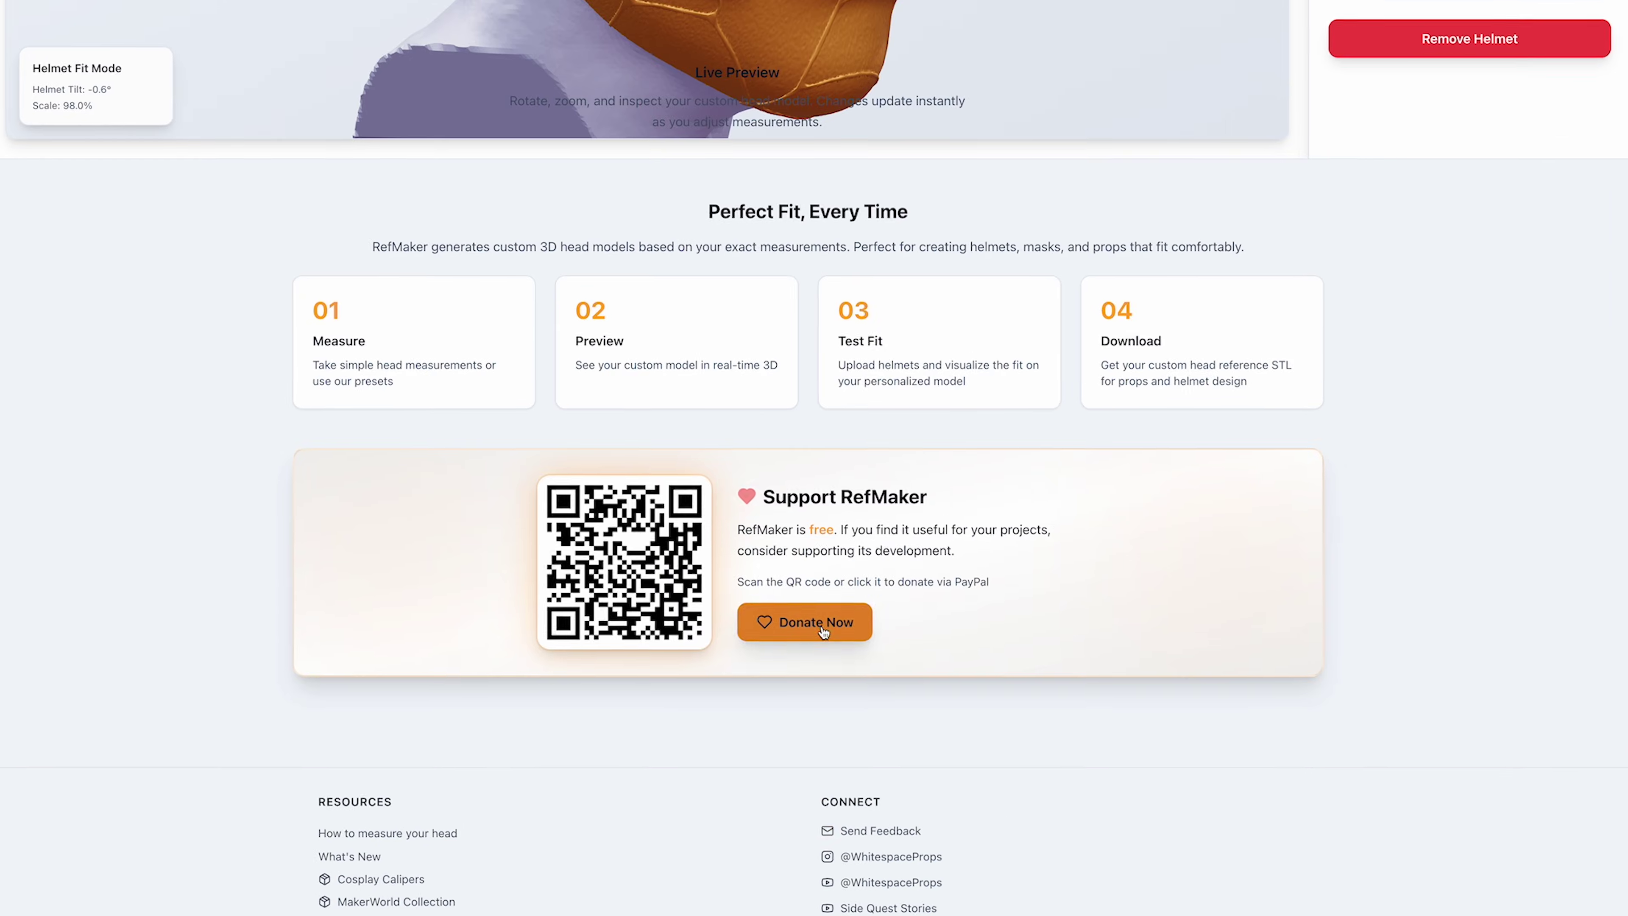
click(814, 623)
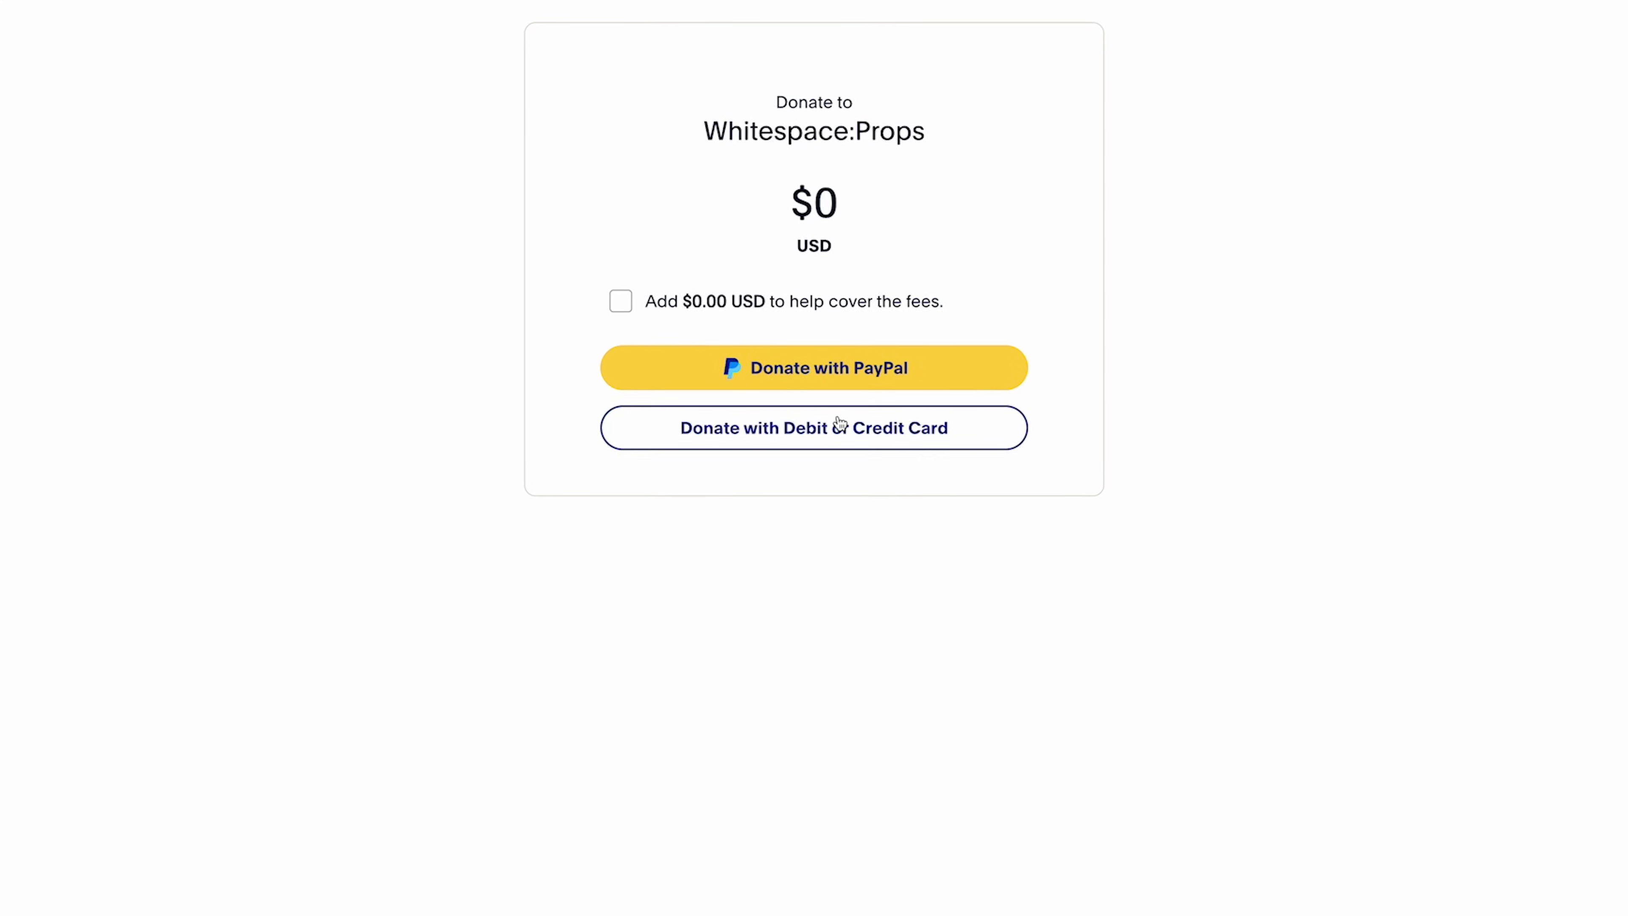
click(839, 378)
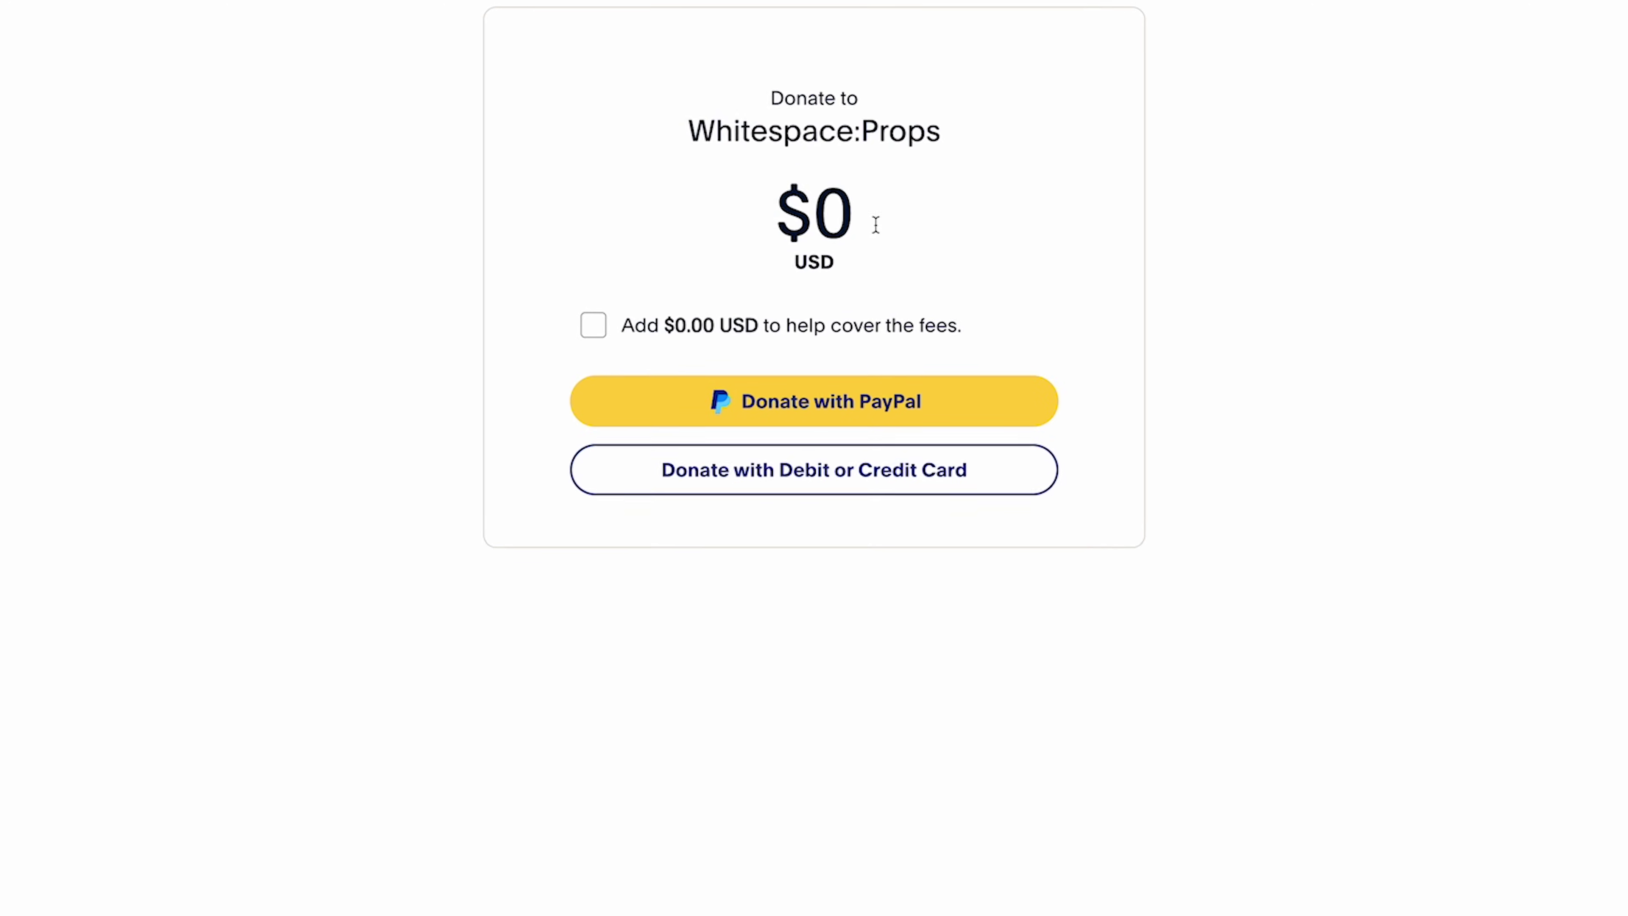
text(100)
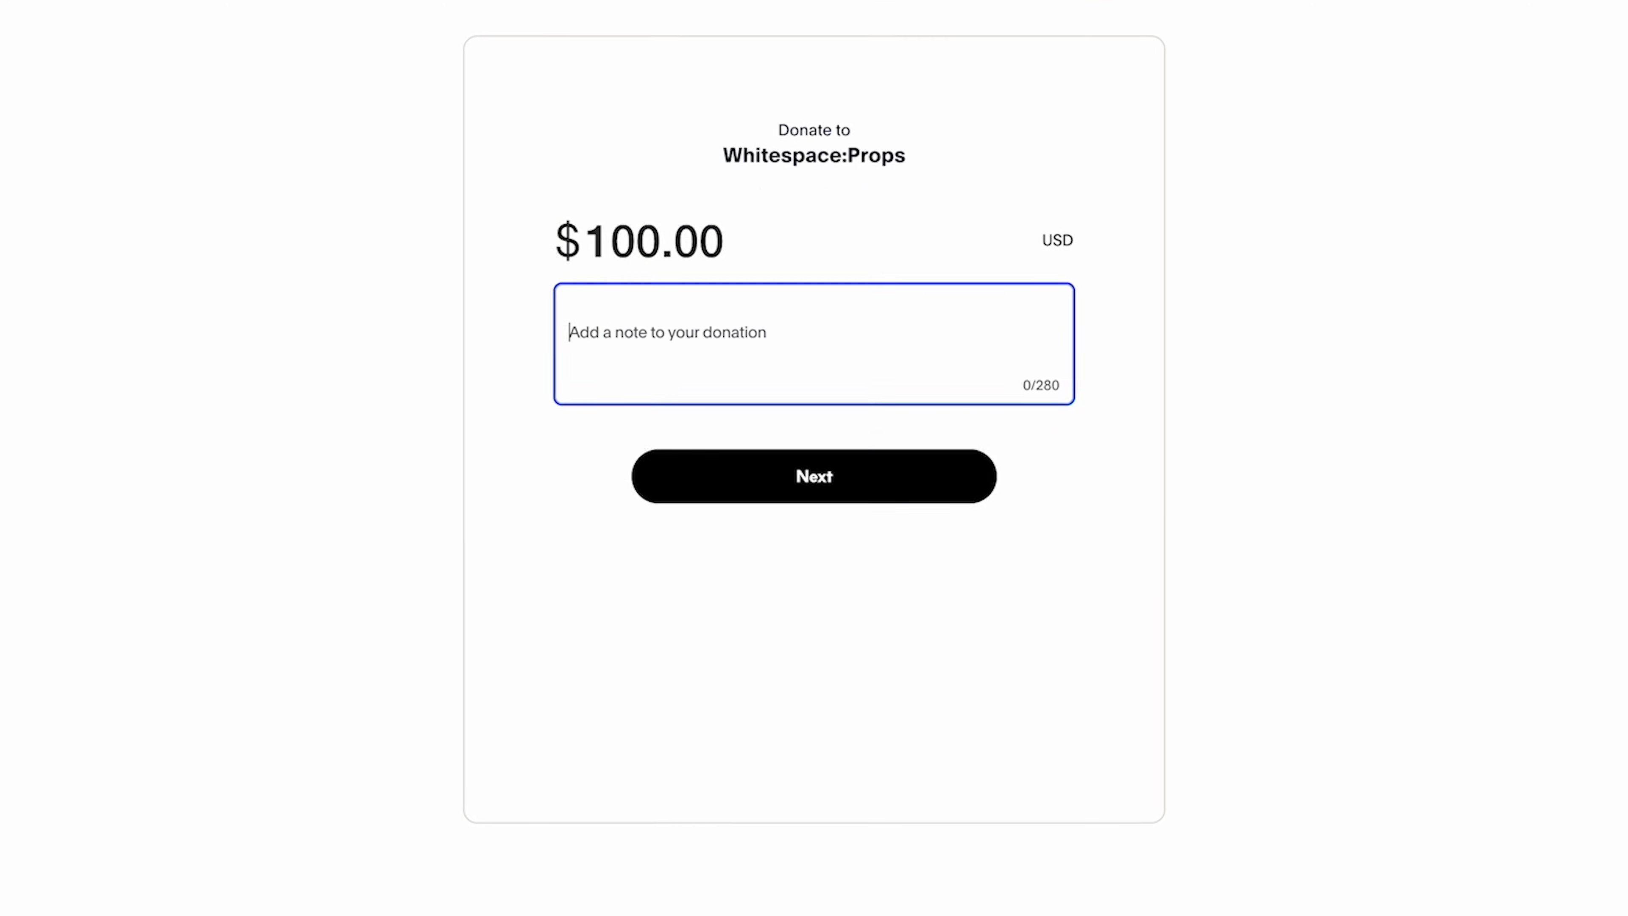
- Add the donation note "Thanks again for making such an amazing FREE app for the 3DP commu"
text(Thanks again for making such an am)
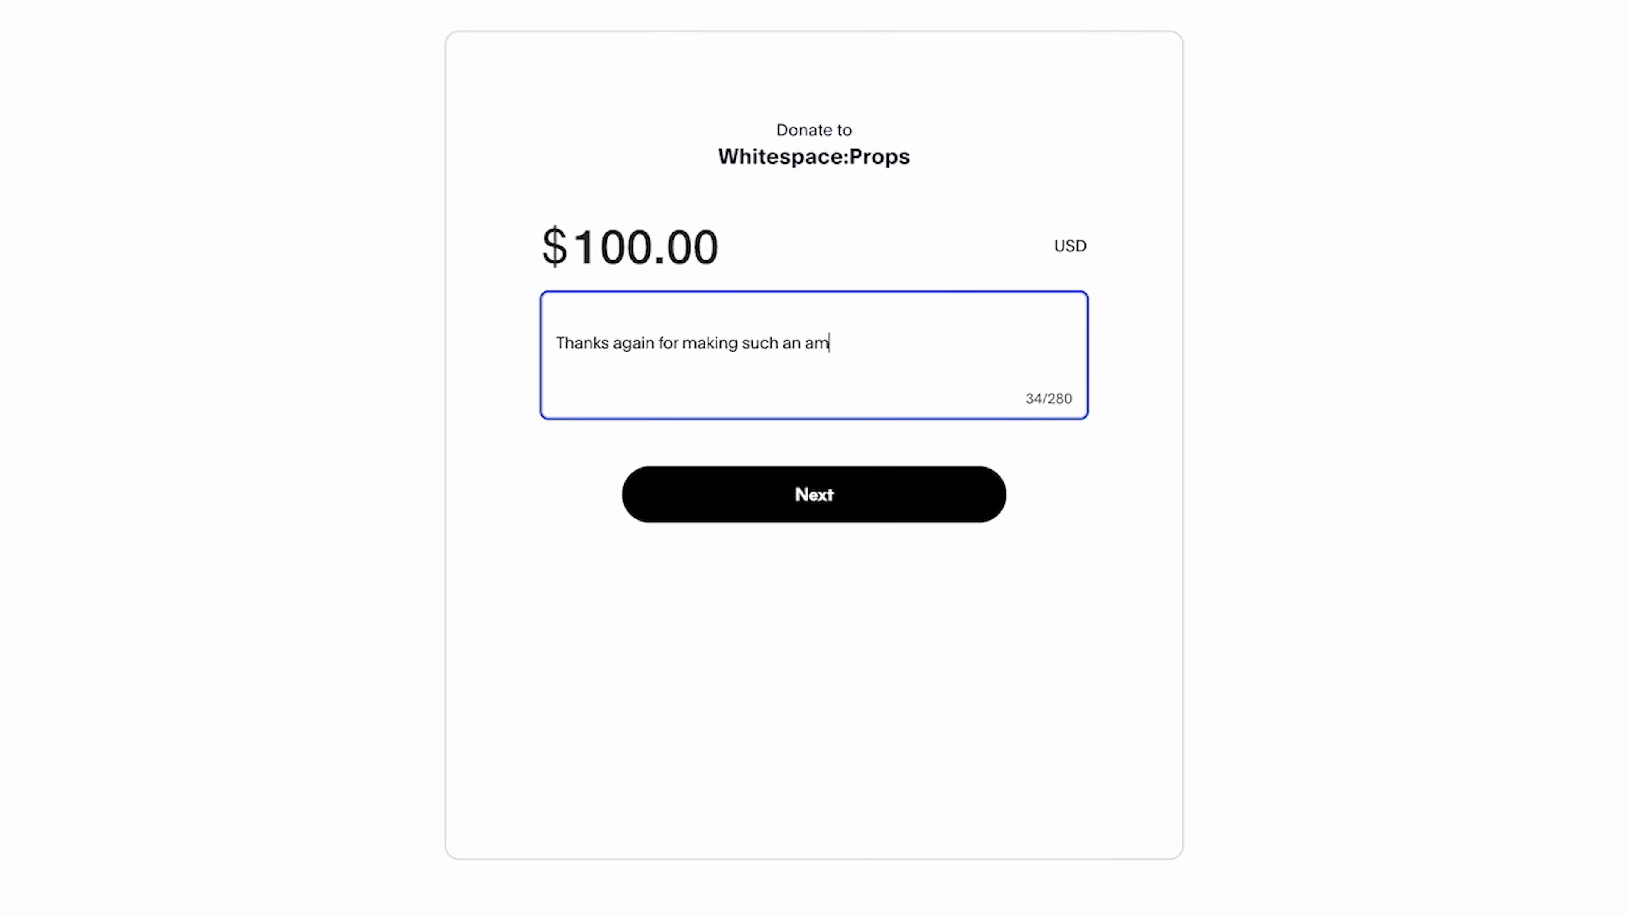
text(azing FREE app for the 3DP commu)
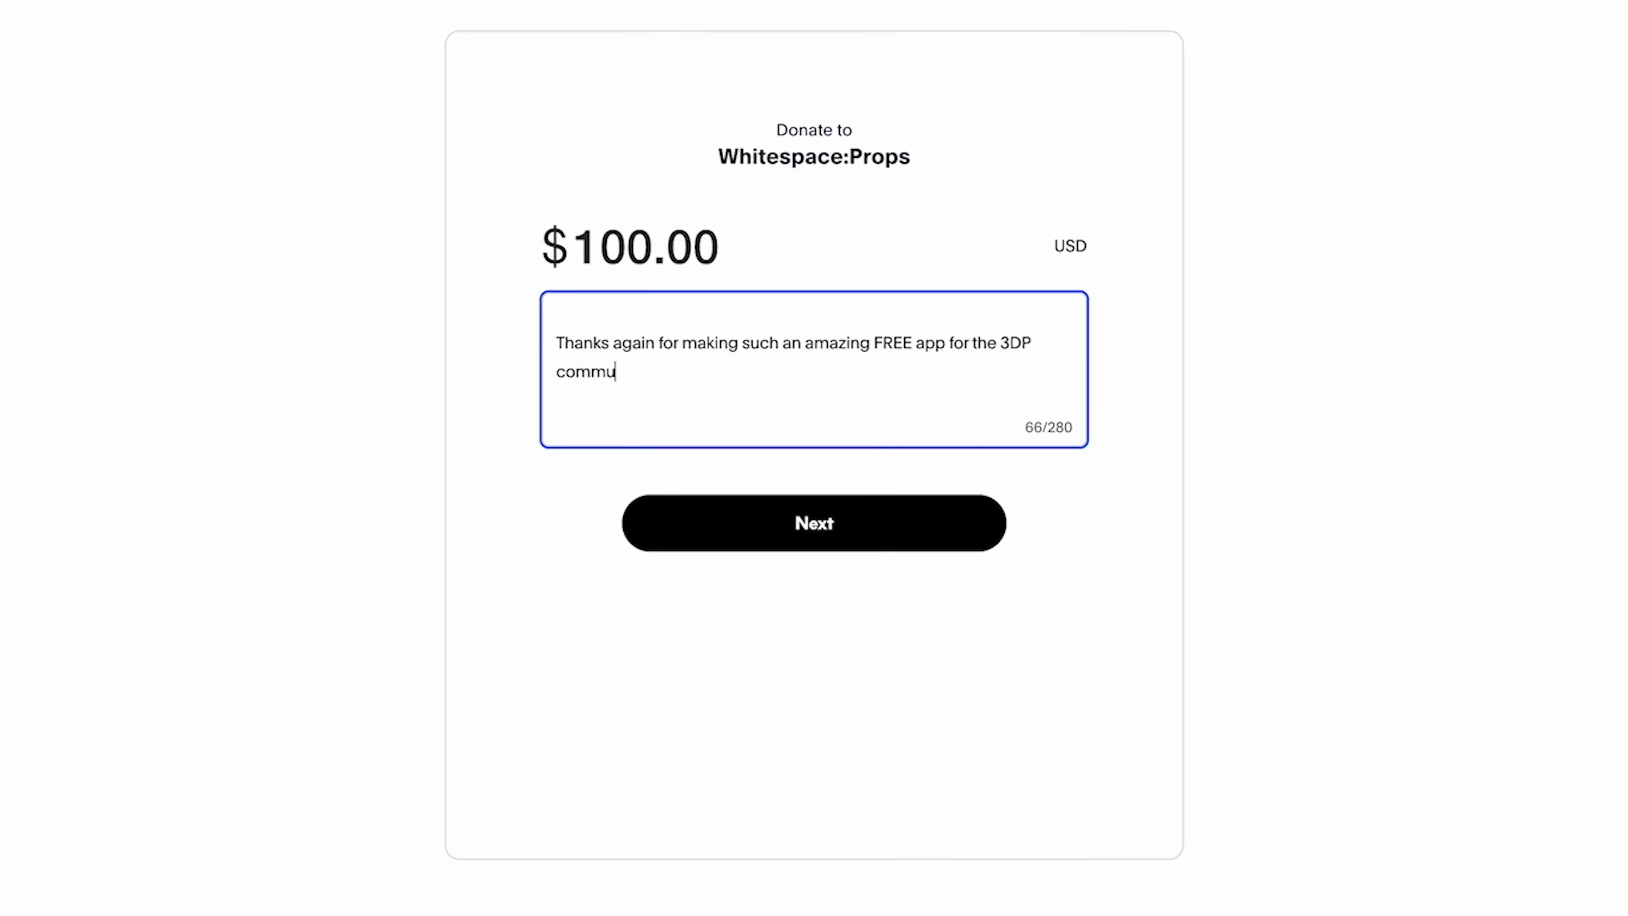